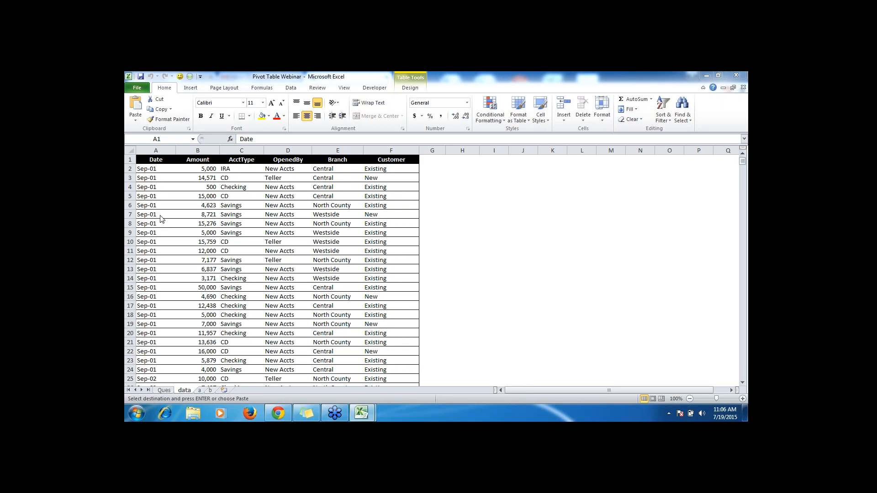
- Check the extent of the data table by going from its first record to the last row and back to the header
click(160, 174)
click(160, 170)
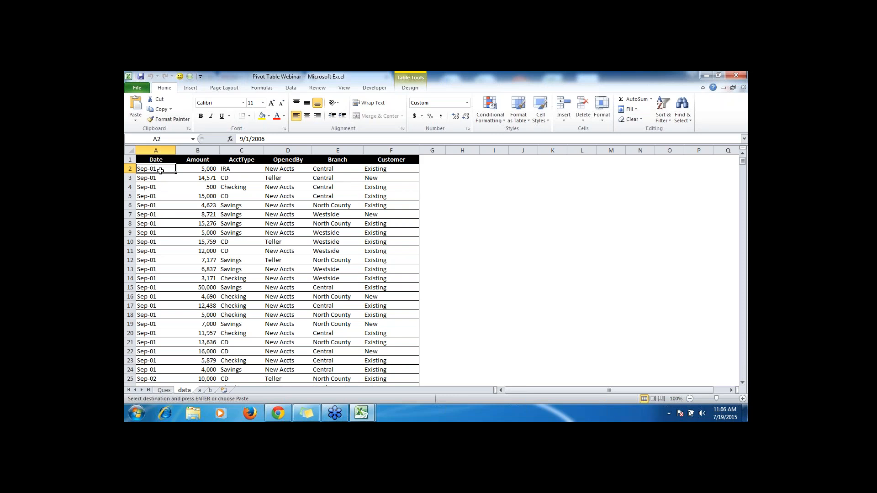
key(ctrl+Down)
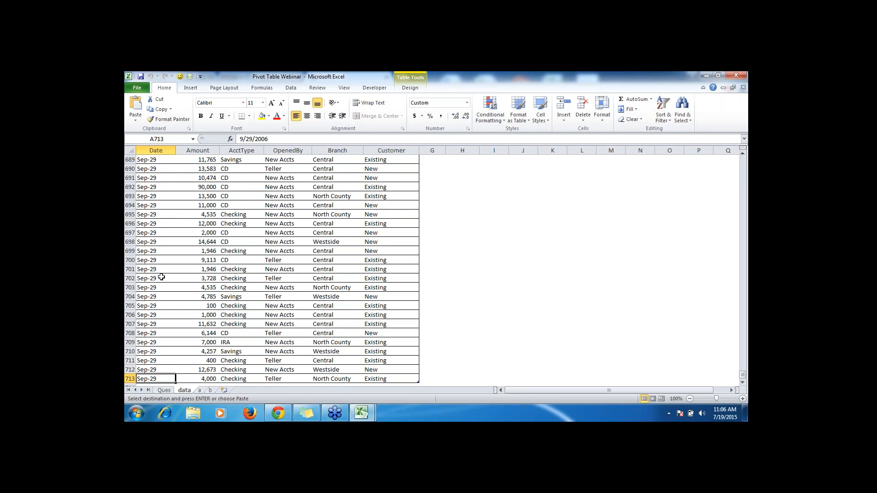
key(ctrl+Up)
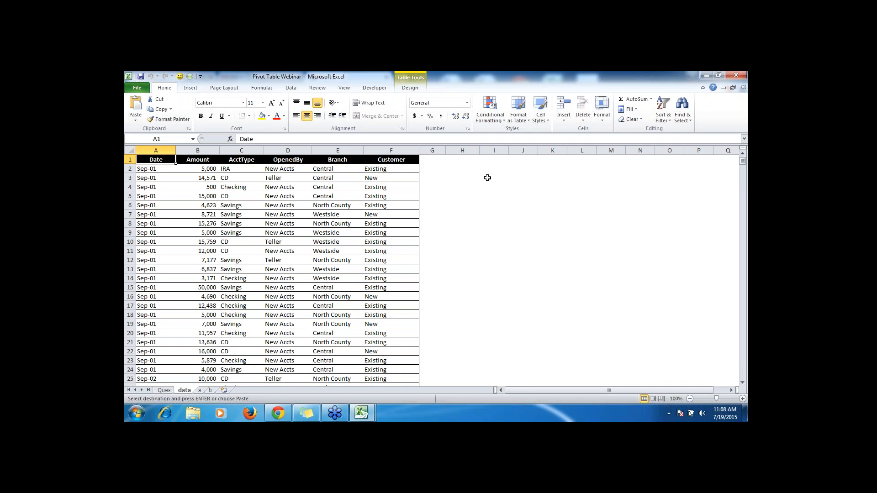
- Begin a SUMIF formula in cell H3 with the table's Branch column as the range
click(463, 177)
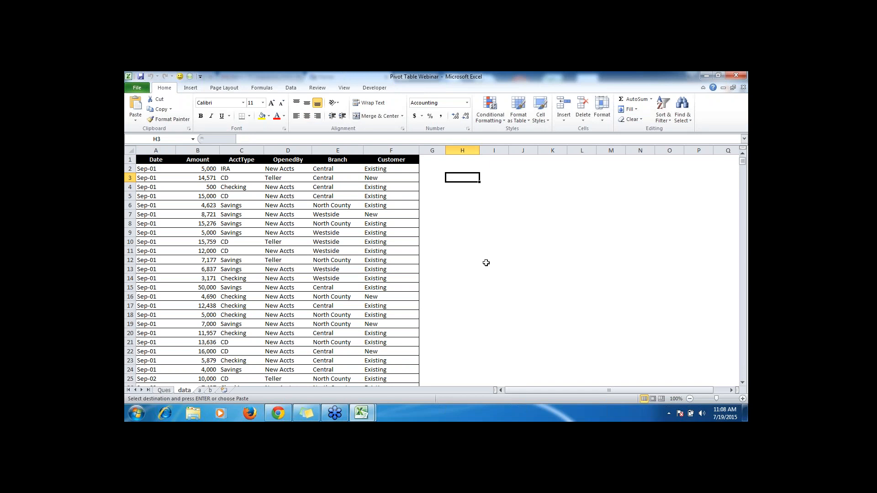
text(=sumif)
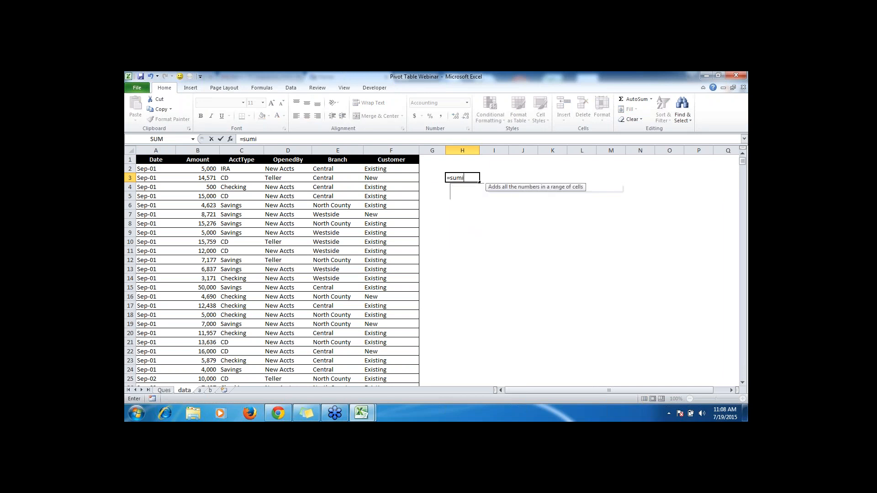
key(Tab)
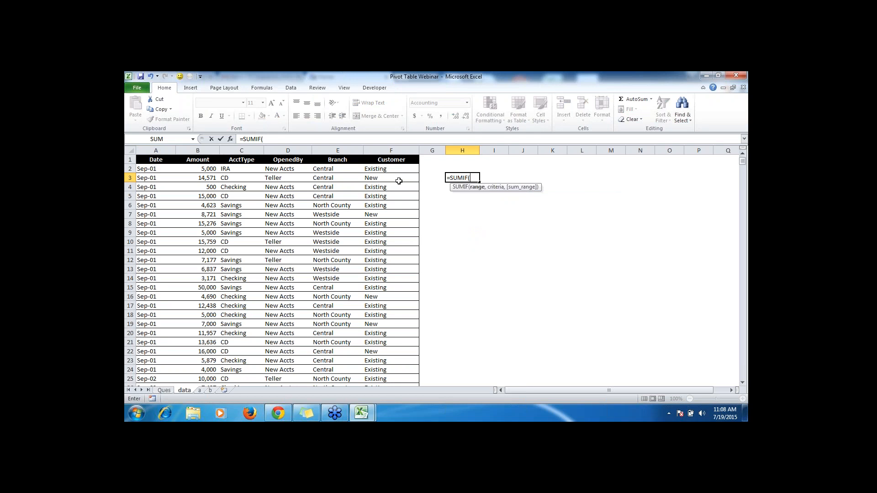
click(332, 169)
key(ctrl+shift+Down)
text(,)
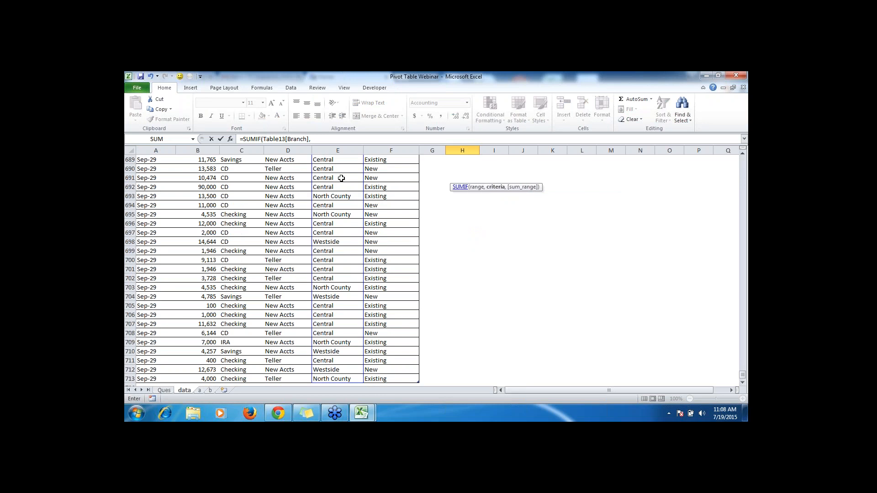
- Complete the SUMIF formula in H3 with cell E690 as the criteria and the Amount column as the sum range
click(317, 168)
text(,)
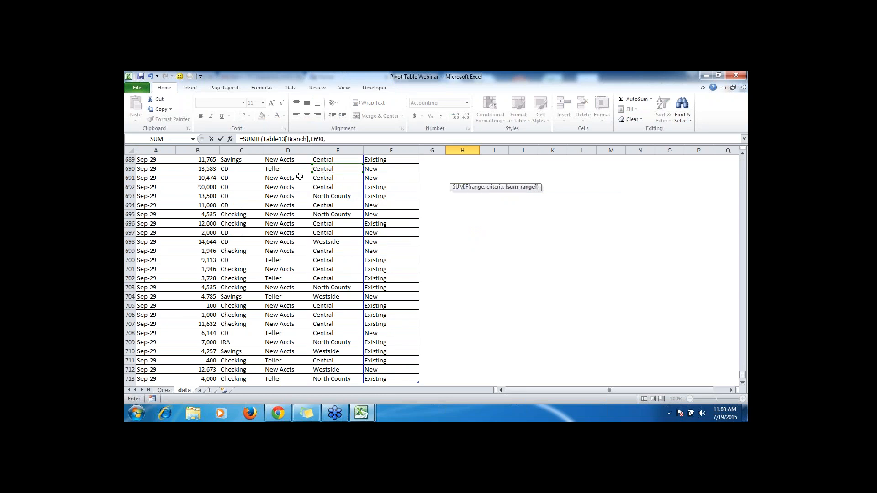
click(211, 194)
key(ctrl+Up)
key(Down)
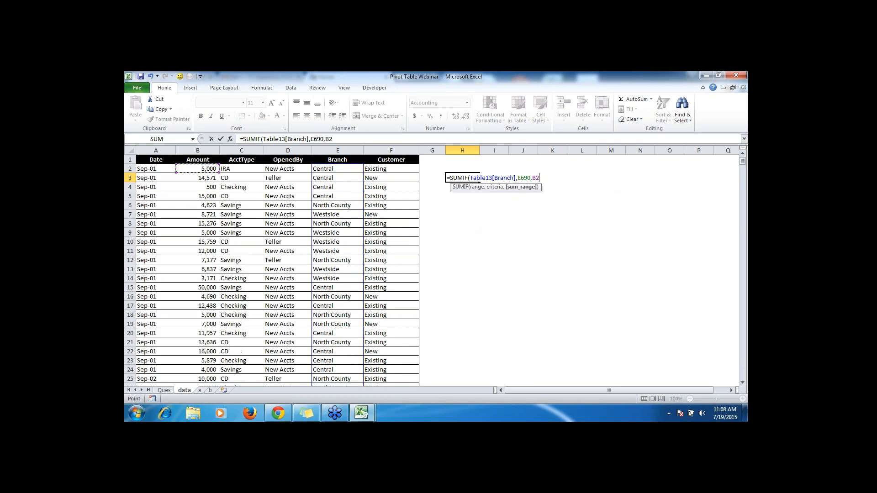
key(ctrl+shift+Down)
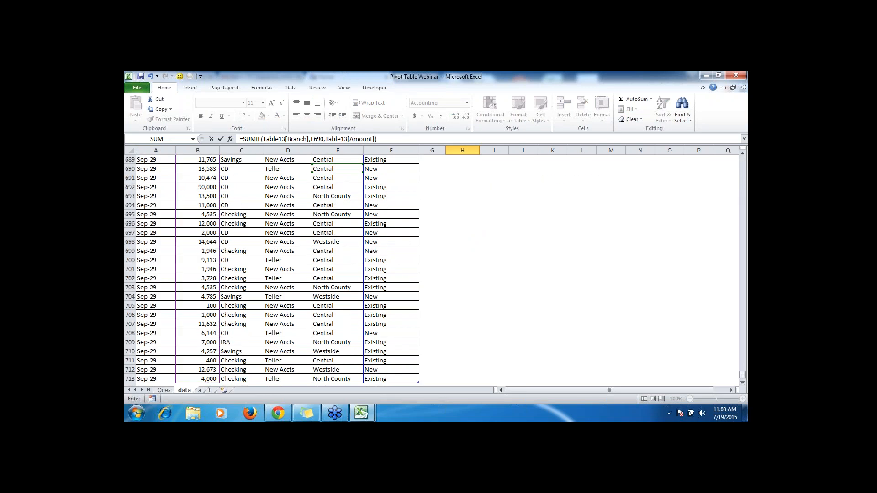
key(ctrl+Return)
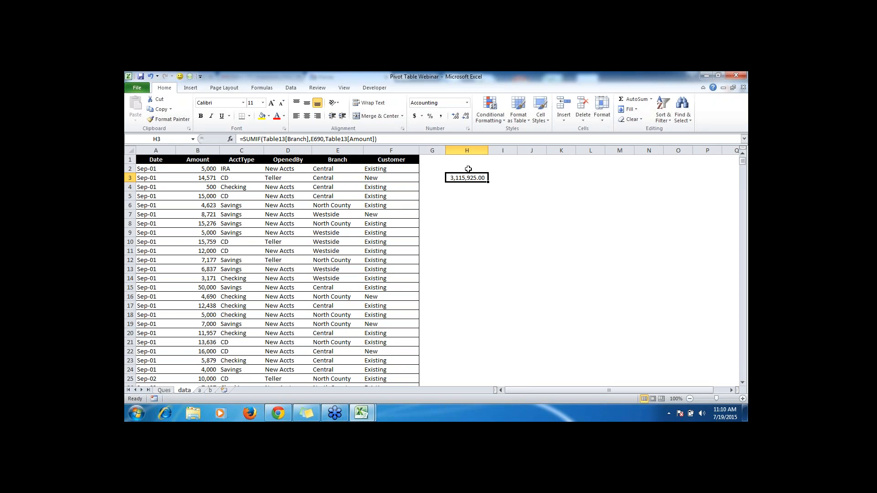
- Clear the SUMIF formula from cell H3 and select a cell inside the data table
key(Delete)
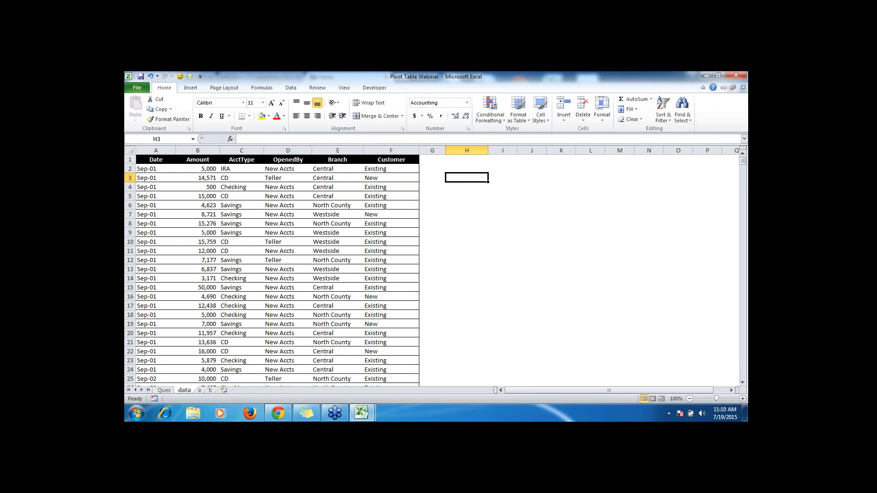
click(295, 231)
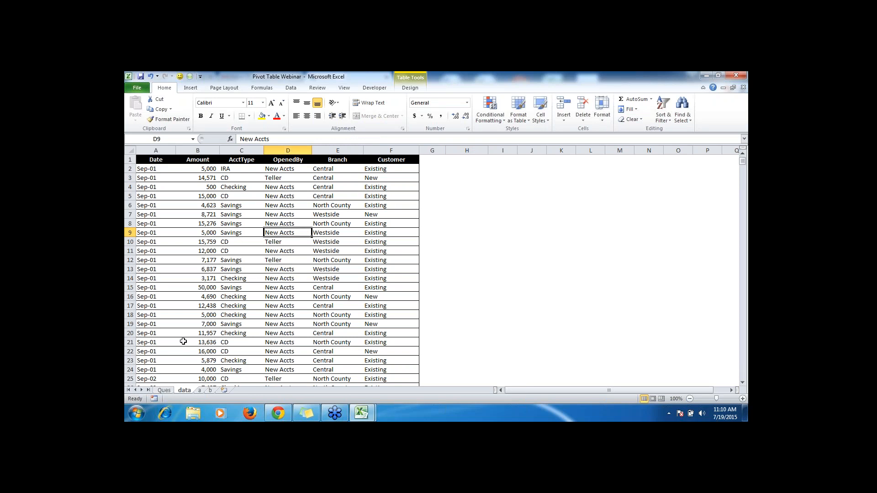
- Review the analysis questions on the Ques sheet and return to the data sheet
click(170, 391)
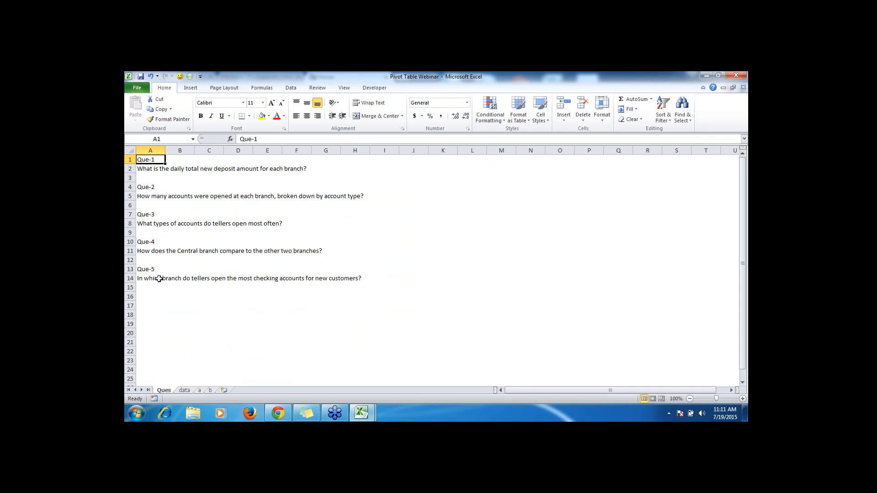
click(185, 391)
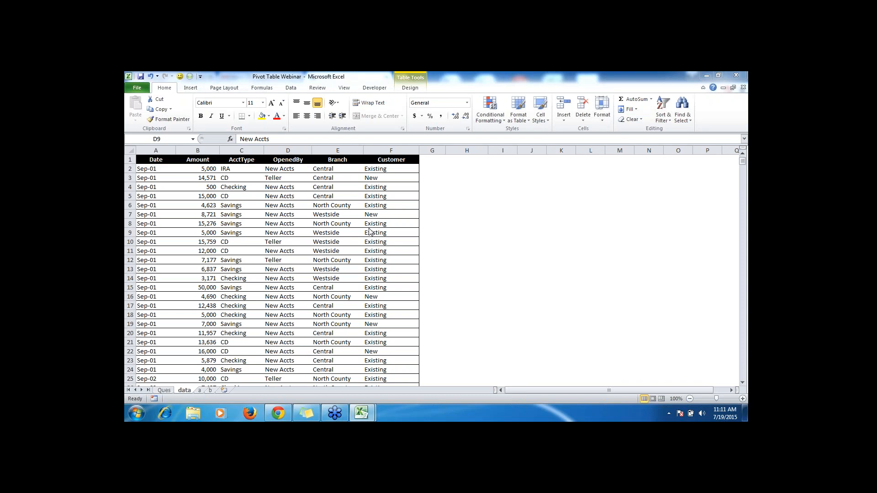
- Create a PivotTable from Table13, placed in a new worksheet
click(314, 234)
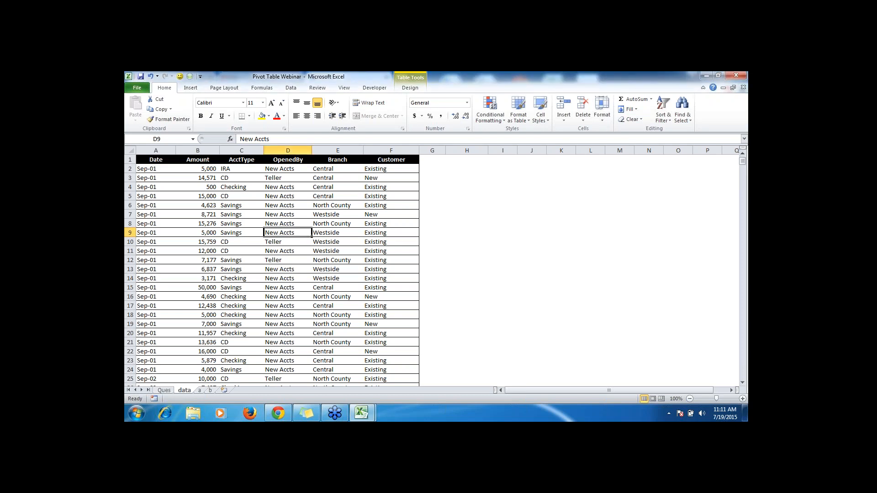
click(191, 88)
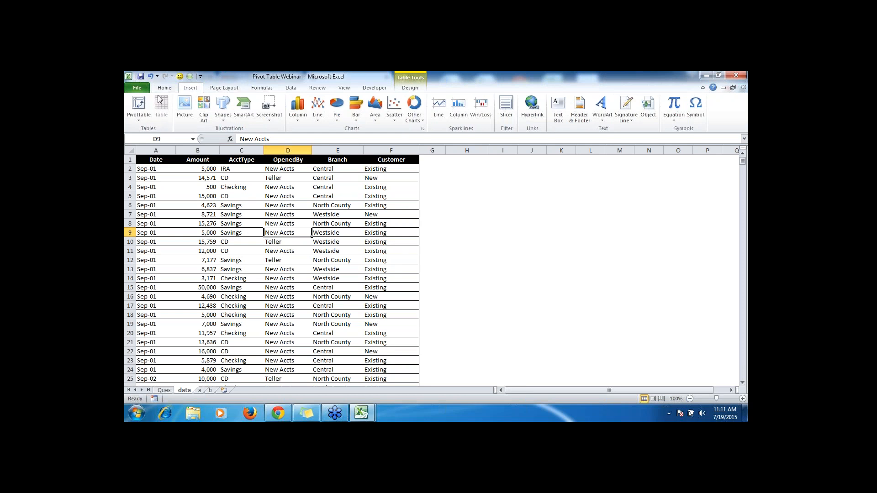
click(140, 120)
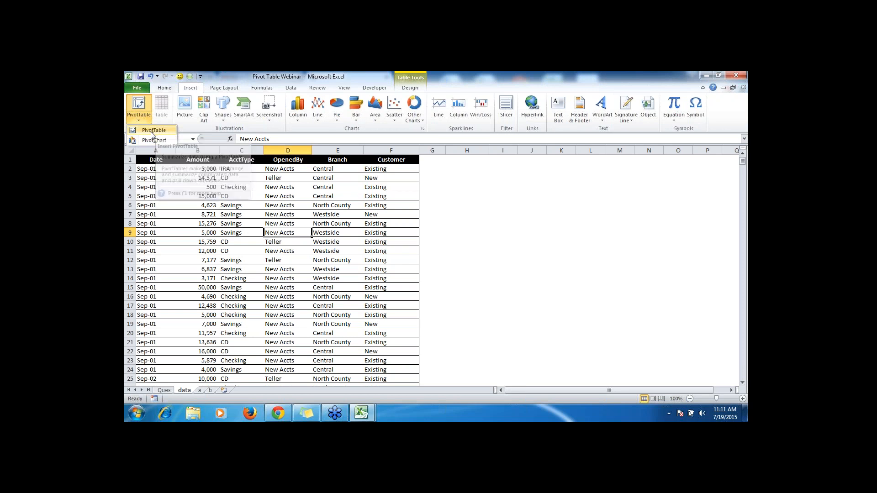
click(139, 104)
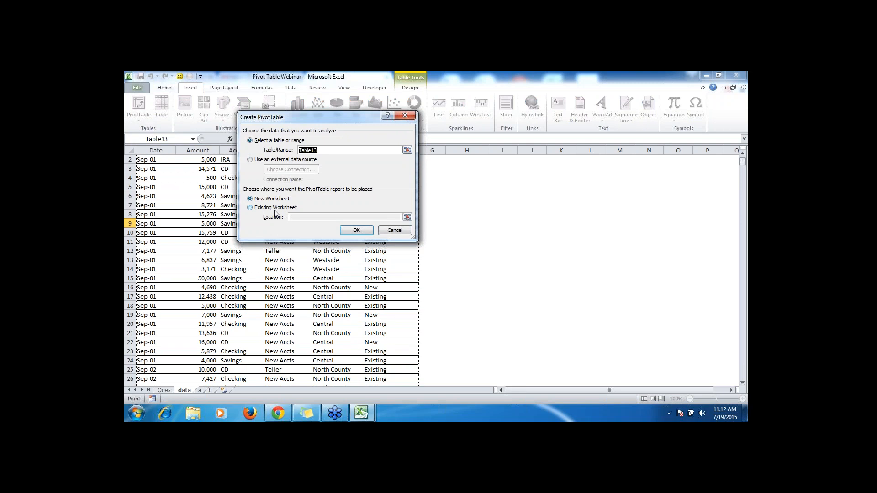
click(250, 208)
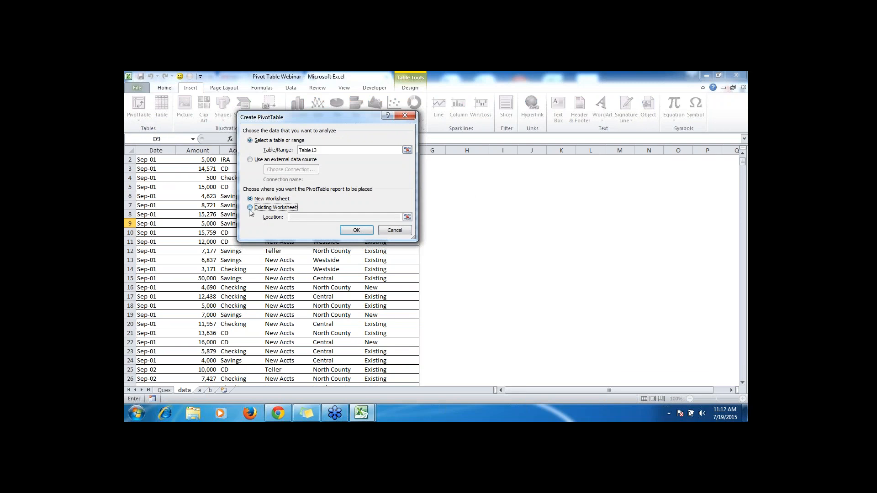
click(317, 217)
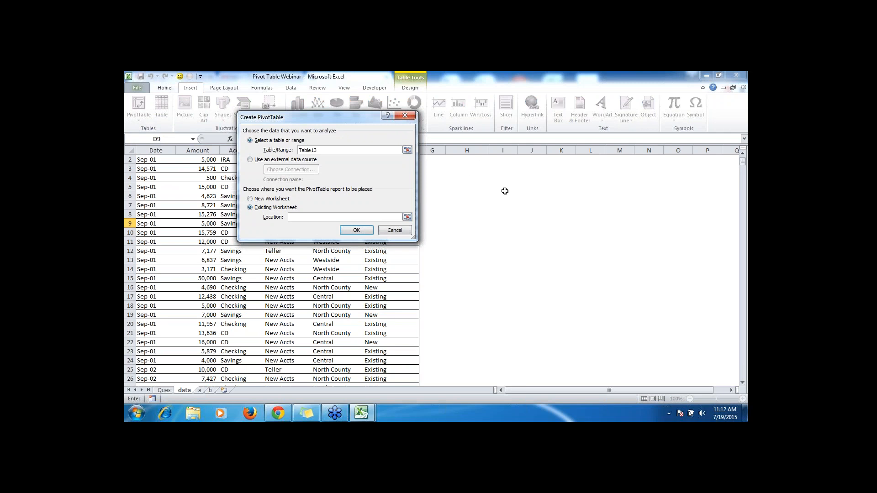
click(250, 200)
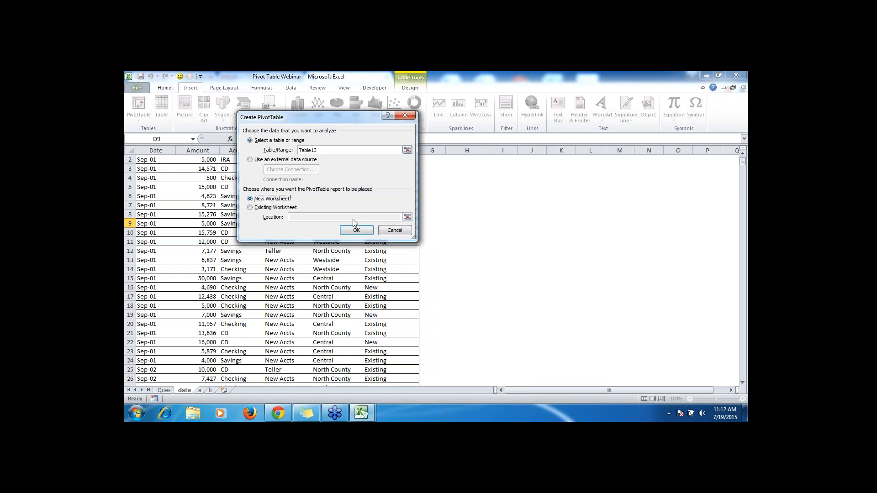
click(355, 230)
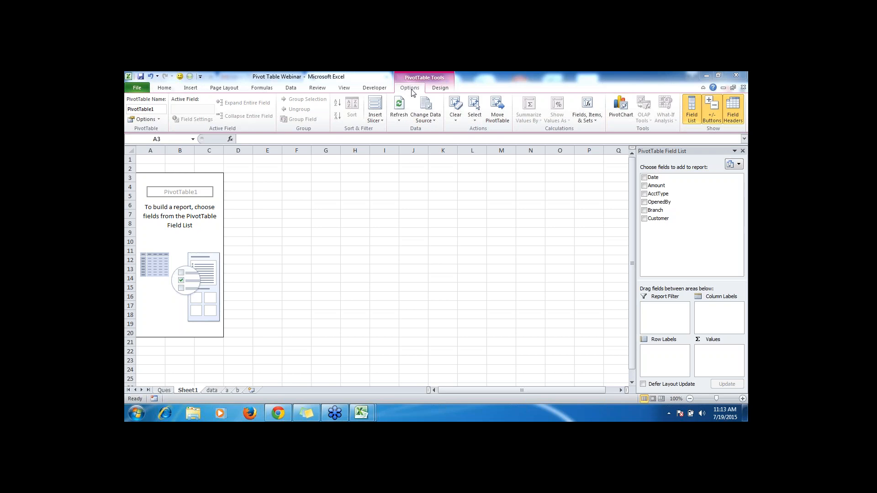
- Enable the classic PivotTable layout for dragging fields in the grid, and undo that change
click(145, 119)
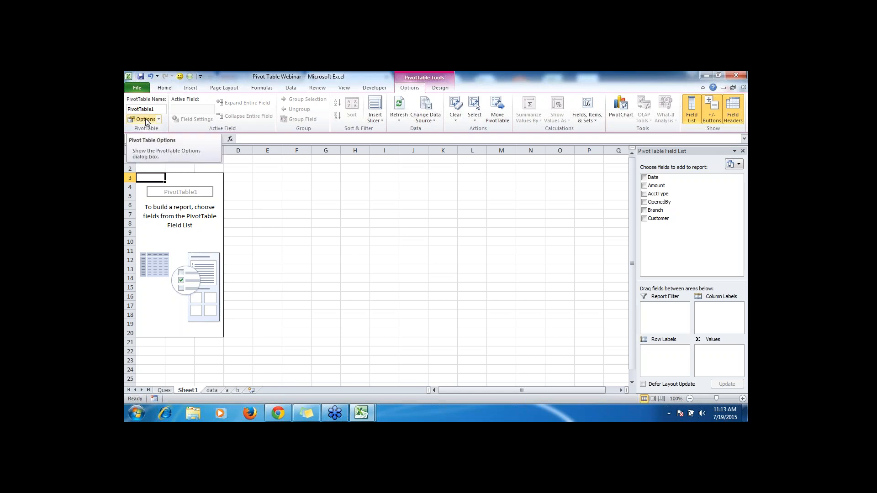
click(146, 119)
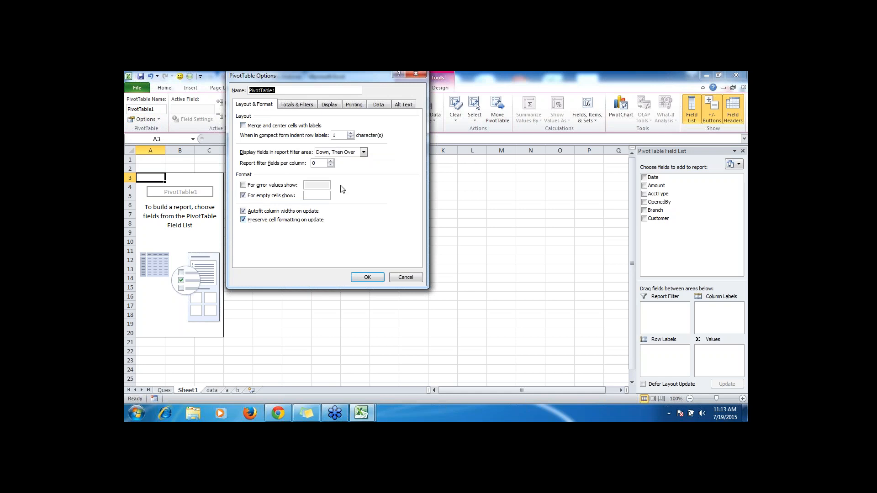
click(333, 108)
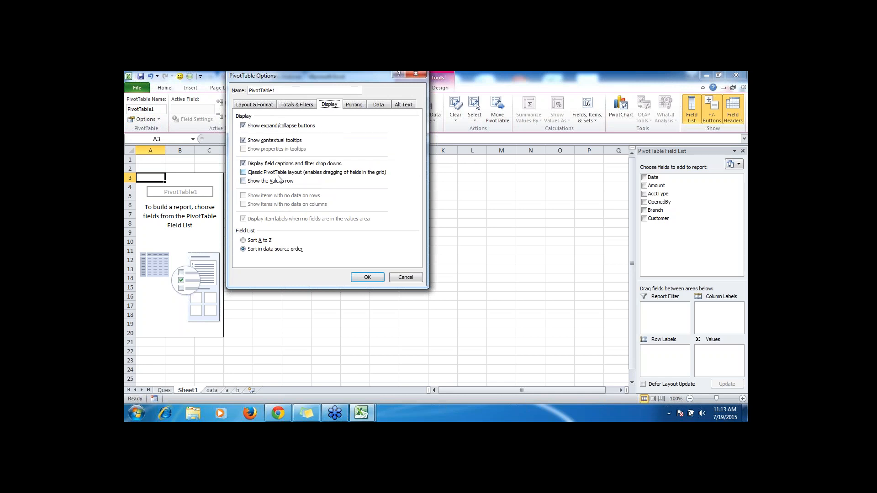
click(244, 173)
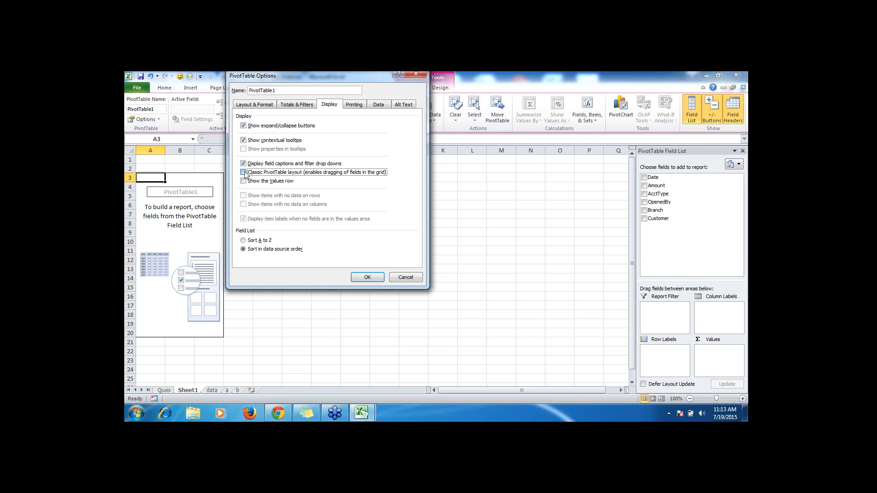
click(367, 278)
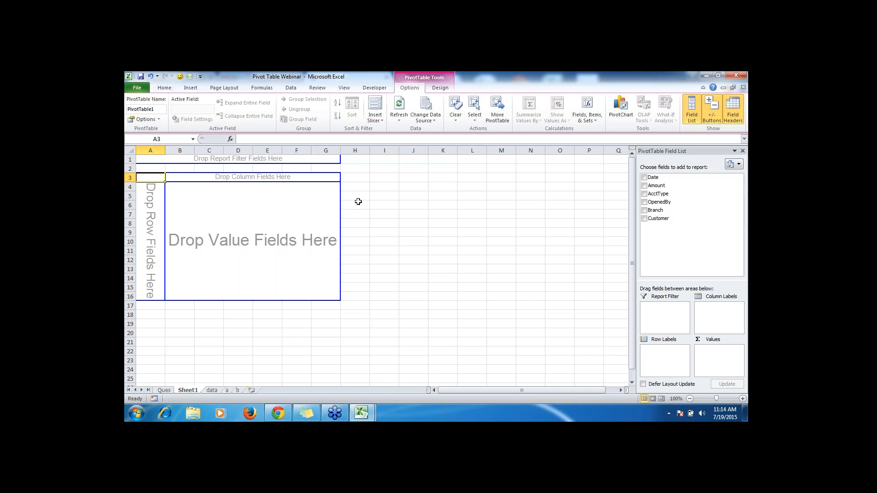
key(ctrl+z)
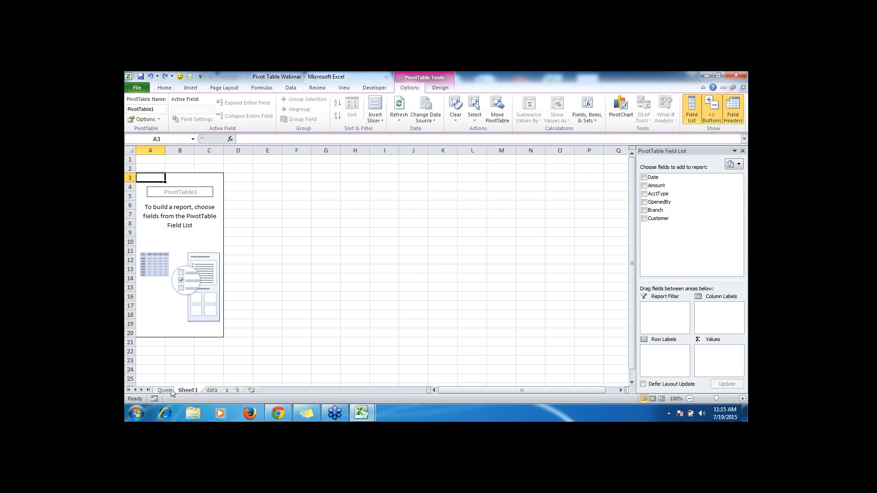
- Review the column headers of the source table on the data sheet and return to the PivotTable sheet
click(211, 390)
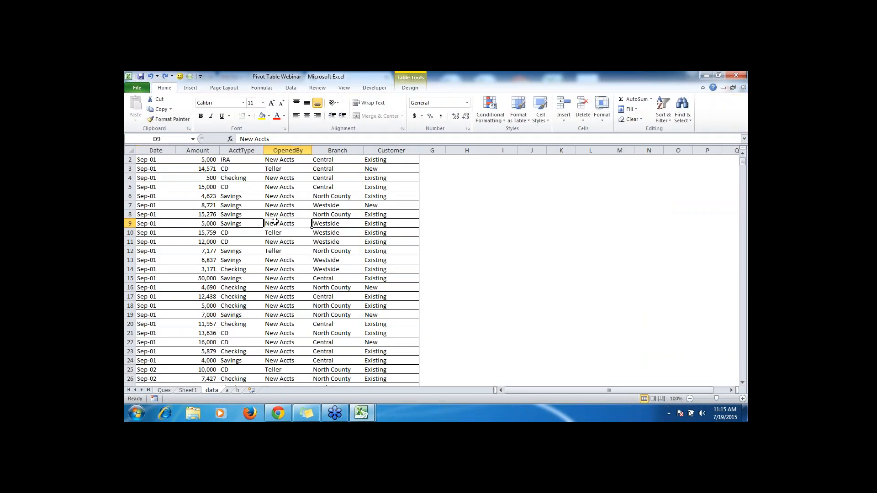
key(ctrl+Up)
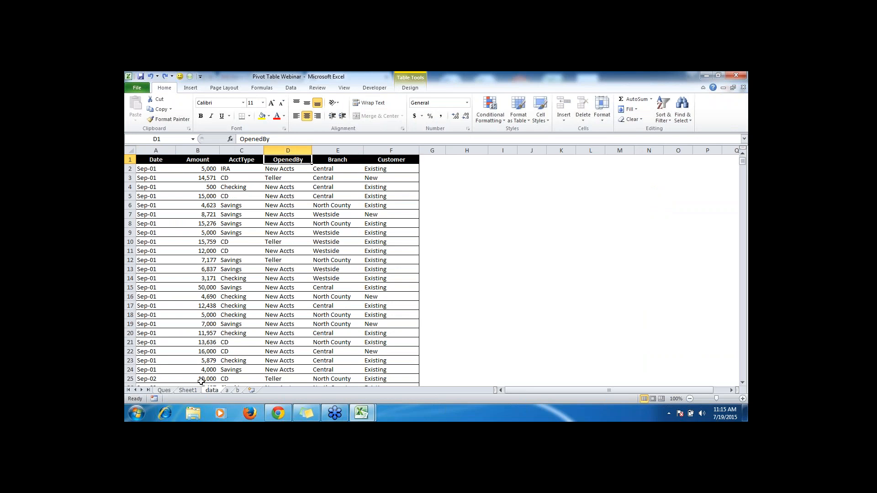
click(187, 391)
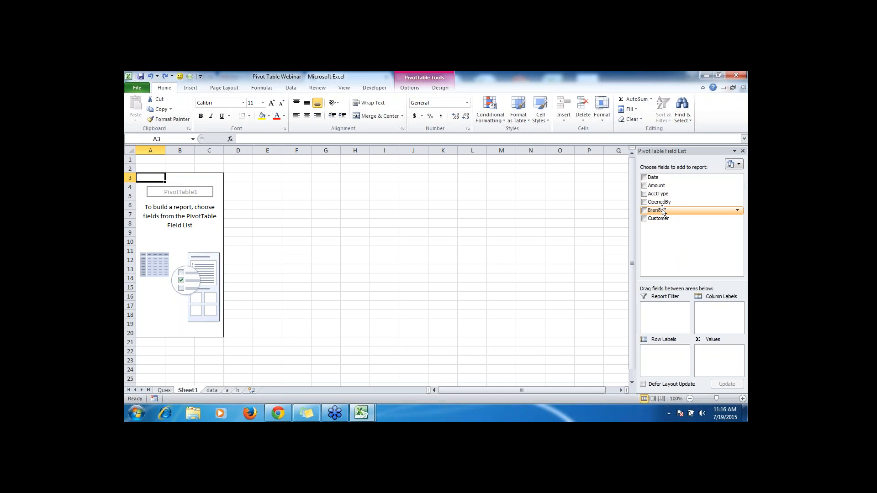
- Add the Branch field to the PivotTable and place it in the column labels
drag(663, 212, 687, 357)
drag(712, 273, 691, 229)
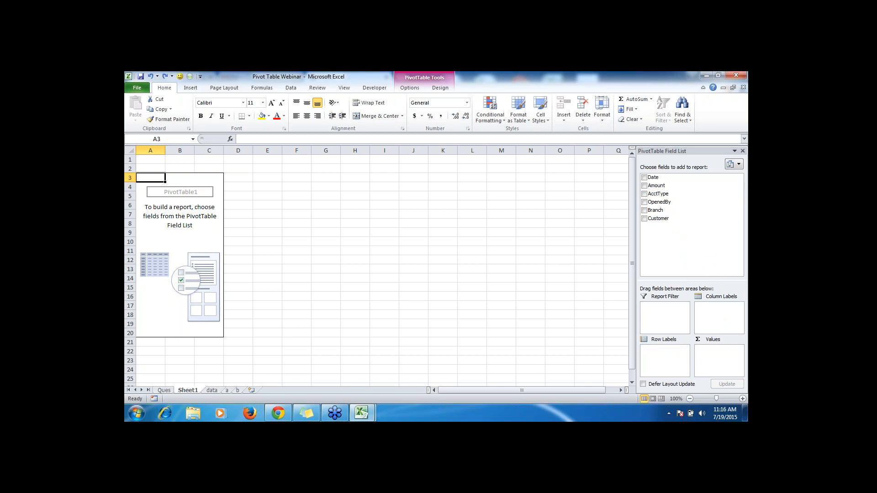
click(645, 210)
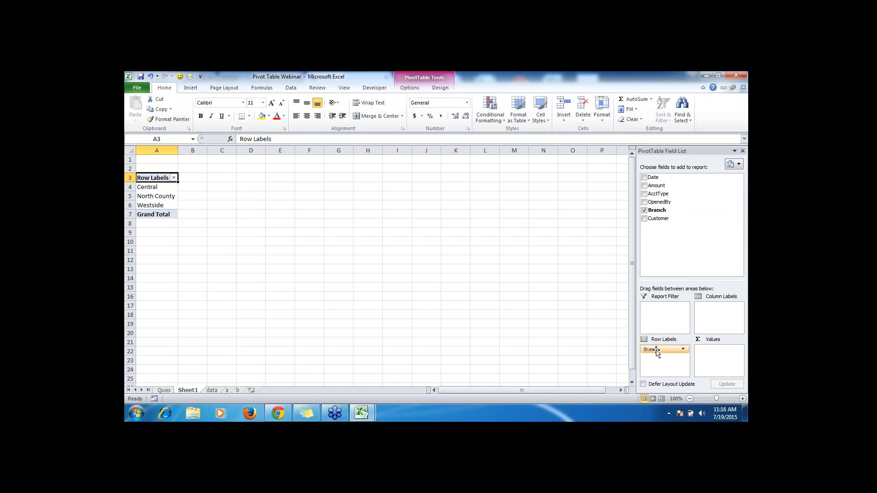
drag(655, 351, 705, 320)
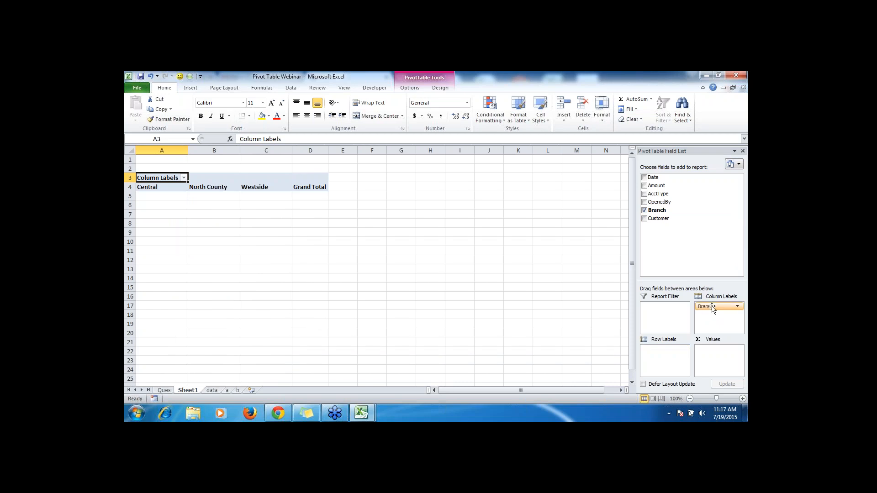
- Keep Branch in the PivotTable's column labels and add the Amount field to the values area as a sum
mouse_move(713, 308)
mouse_down()
mouse_move(687, 234)
mouse_move(661, 214)
mouse_move(681, 221)
mouse_move(687, 256)
mouse_move(676, 359)
mouse_move(710, 321)
mouse_up()
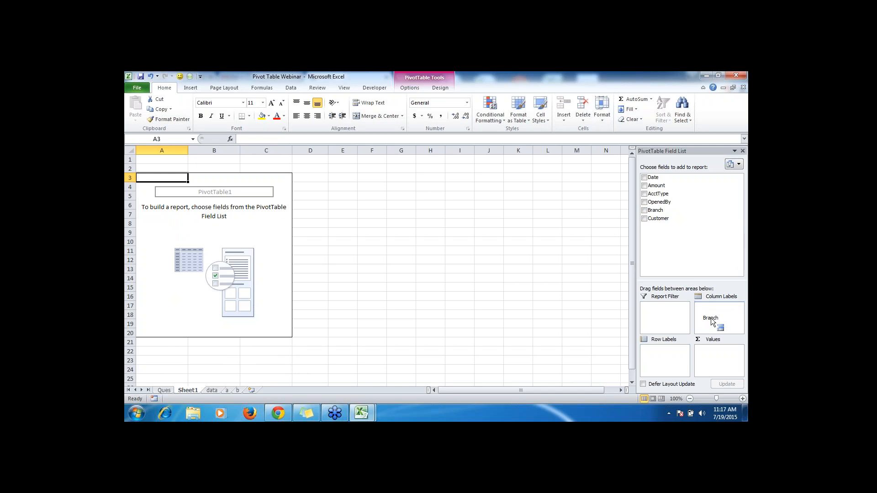
drag(711, 318, 710, 318)
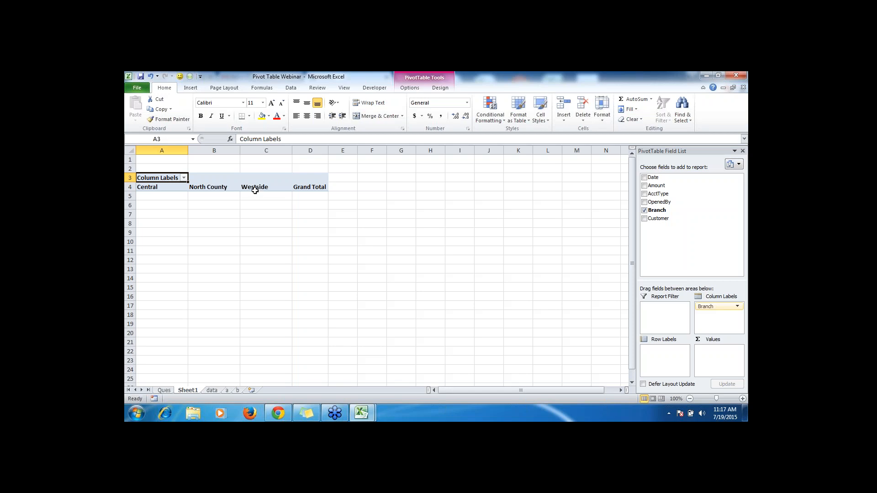
mouse_move(255, 190)
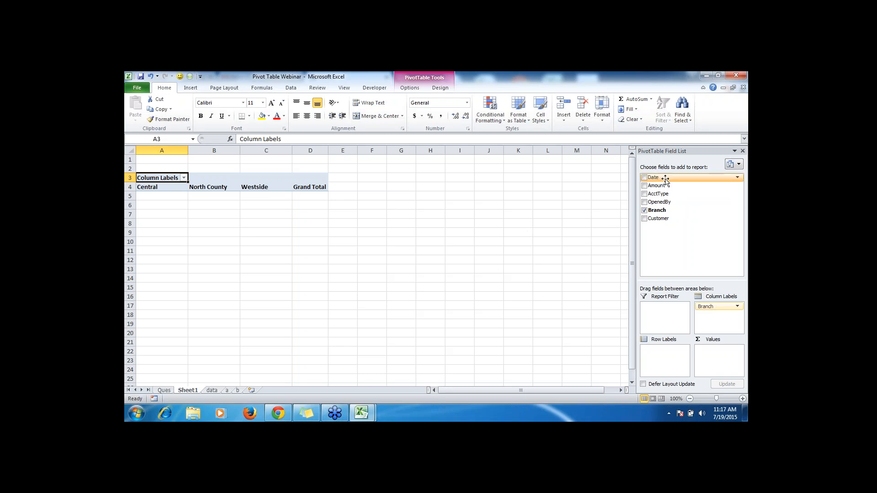
drag(664, 188, 708, 354)
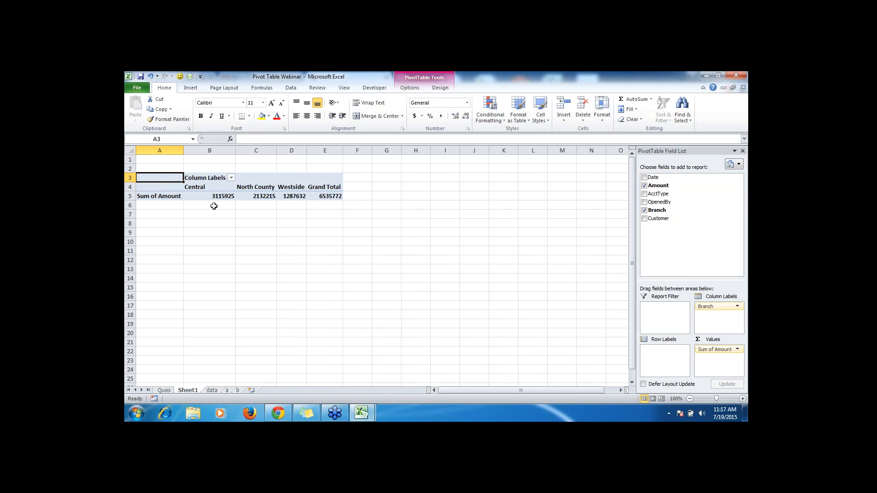
mouse_move(206, 193)
- Move Branch to the PivotTable's row labels and place the AcctType field in the column labels
drag(715, 309, 672, 361)
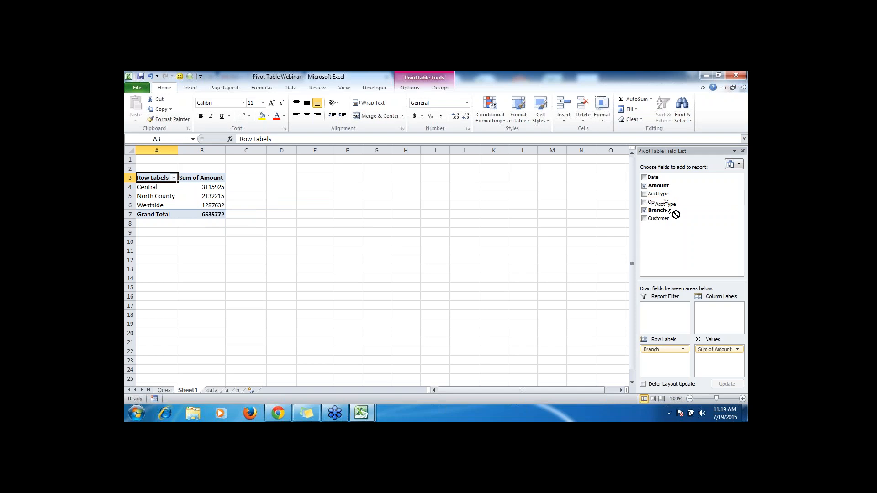
drag(658, 194, 663, 366)
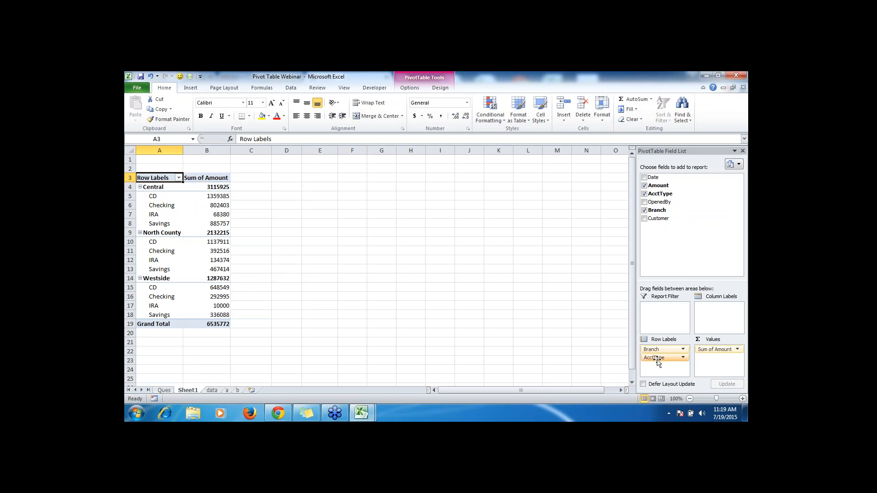
drag(657, 361, 716, 322)
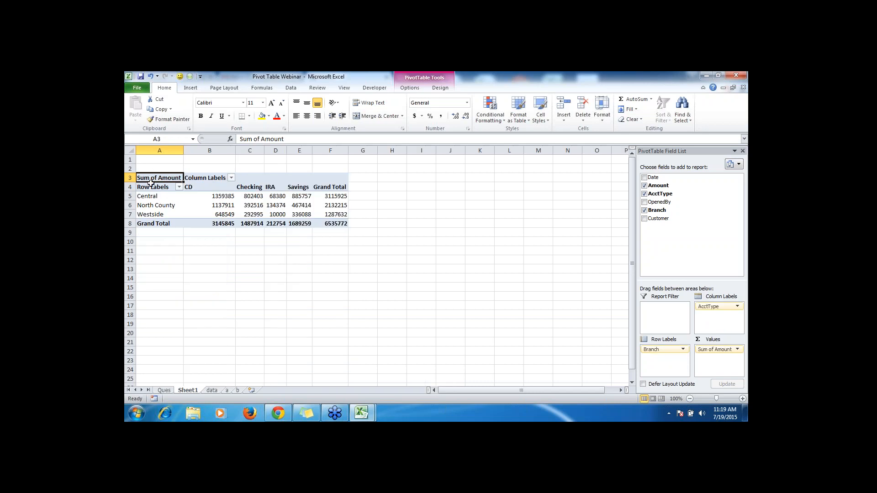
mouse_move(245, 204)
mouse_move(194, 190)
click(549, 383)
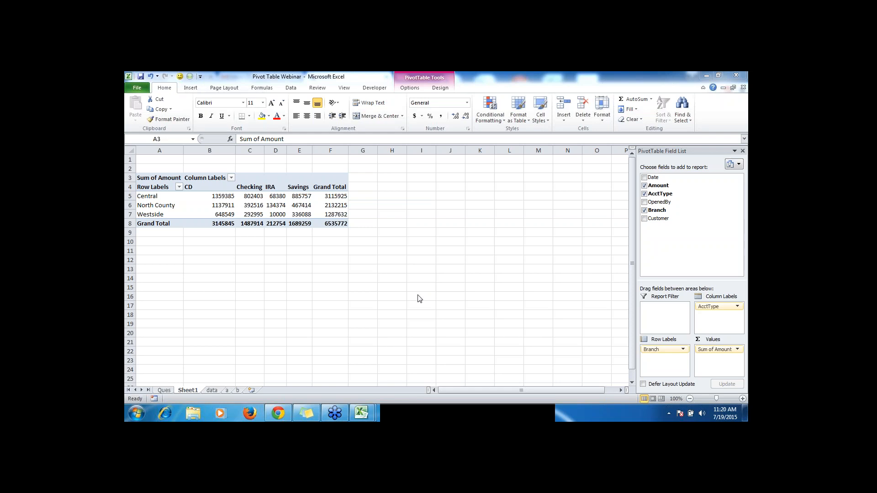
- Drill down into the Central branch's CD total to list its source records on a new sheet, and widen the Date column to fit
click(224, 198)
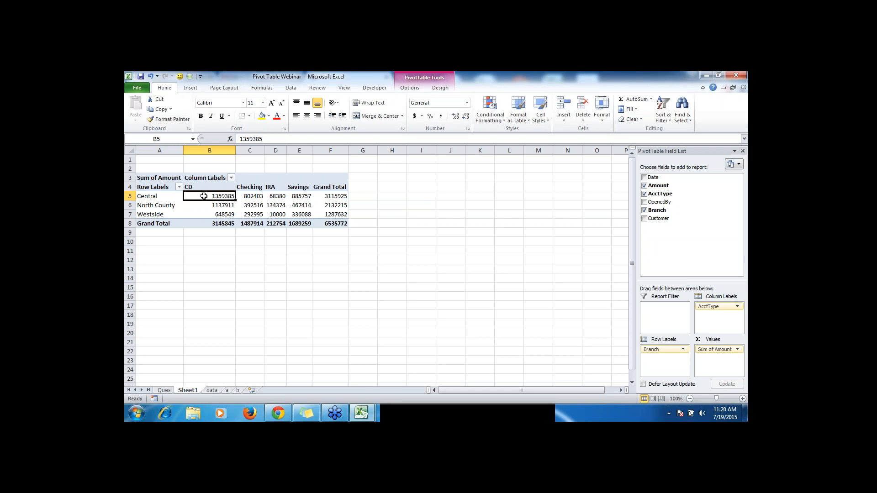
mouse_move(205, 196)
mouse_move(152, 197)
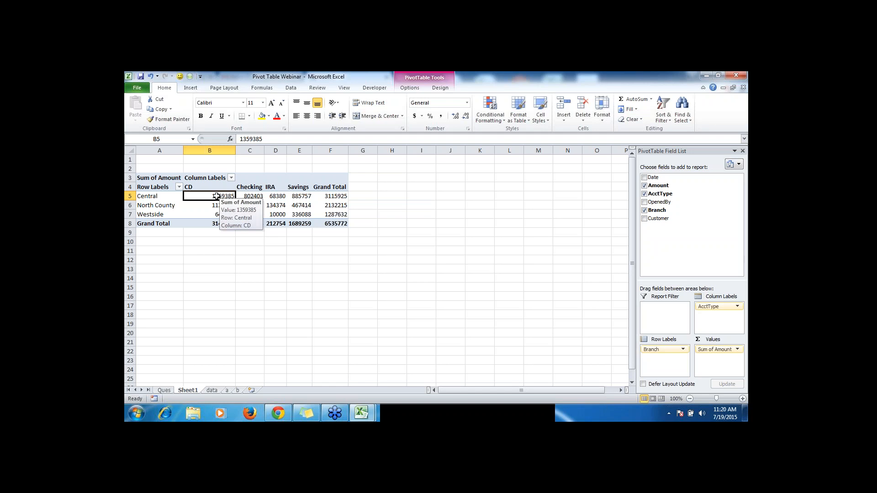
double_click(216, 196)
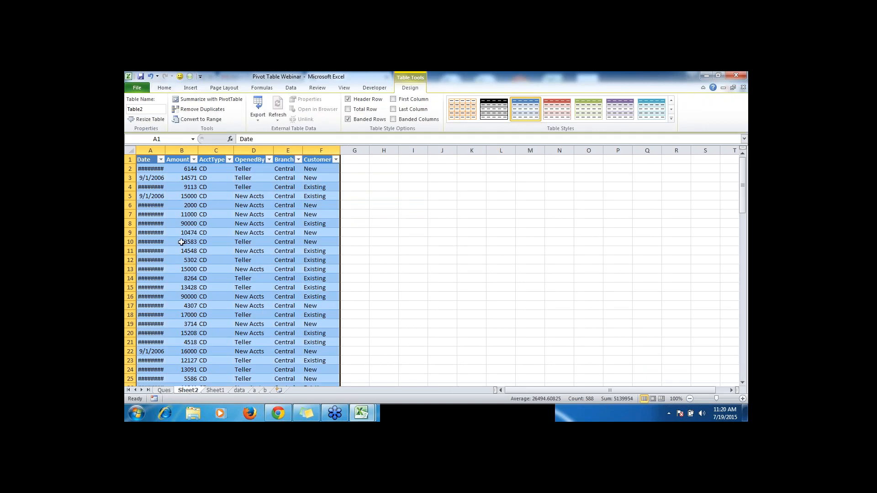
double_click(167, 148)
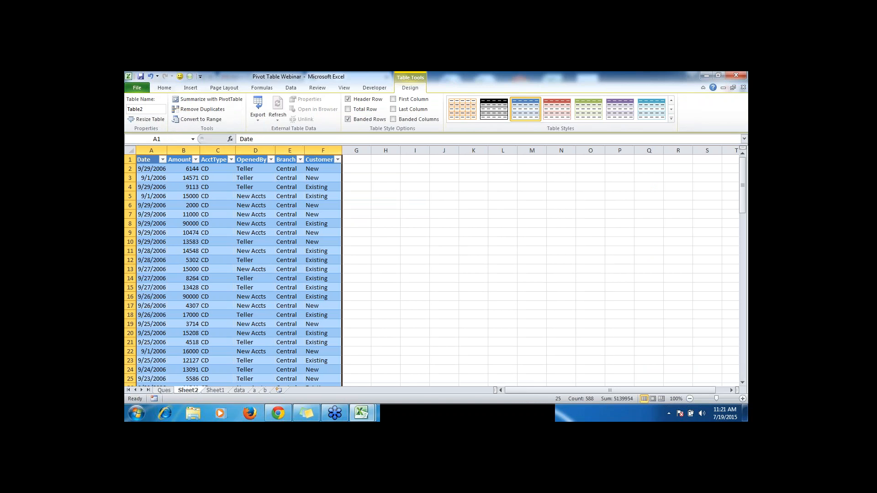
- Select all Amount values in the detail table to check their sum, and return to the PivotTable sheet
click(218, 187)
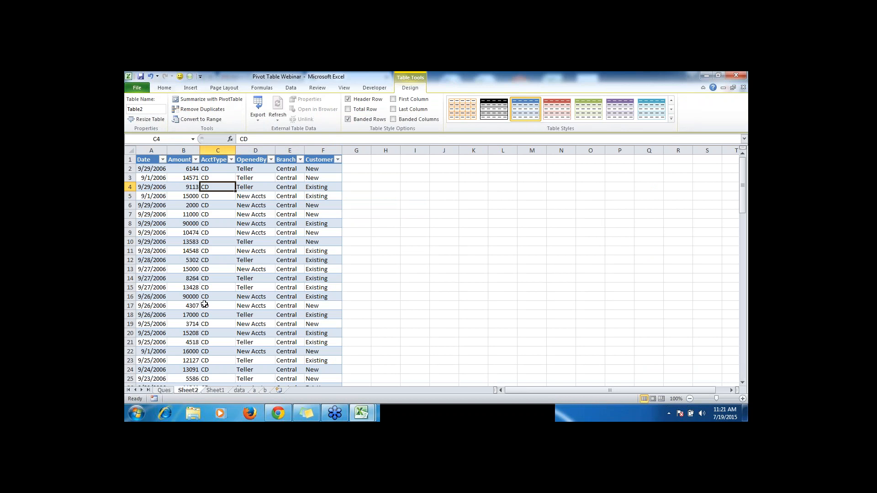
click(186, 169)
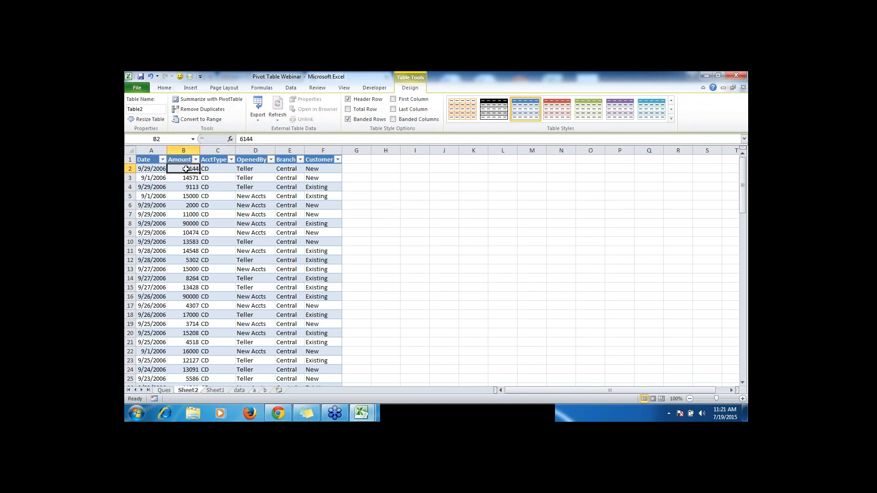
key(ctrl+shift+Down)
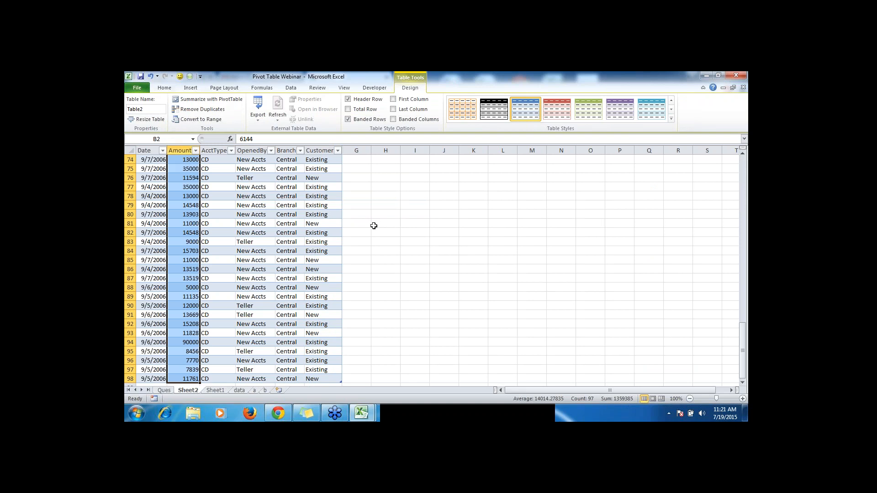
click(215, 391)
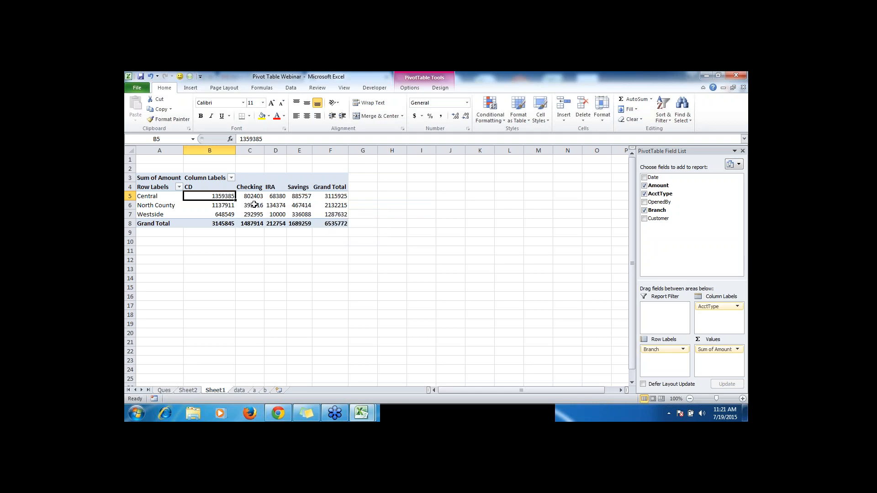
- Summarize the PivotTable's Amount values by Count instead of Sum
mouse_move(254, 205)
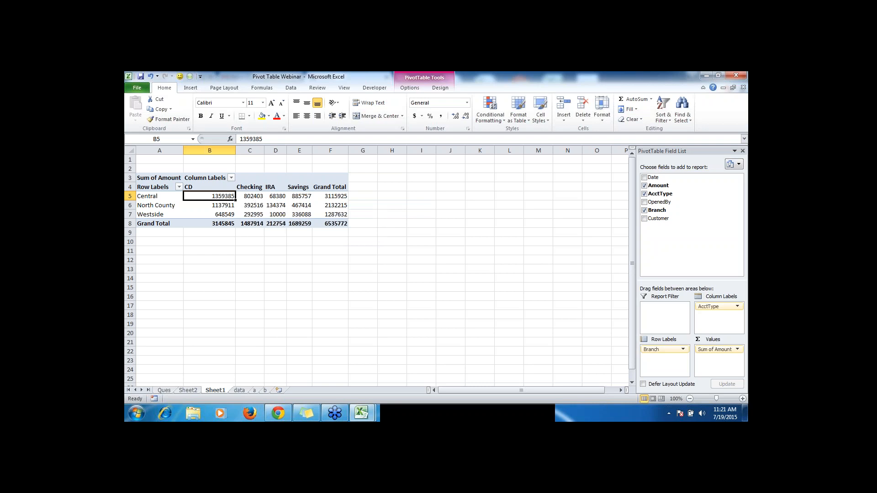
right_click(271, 205)
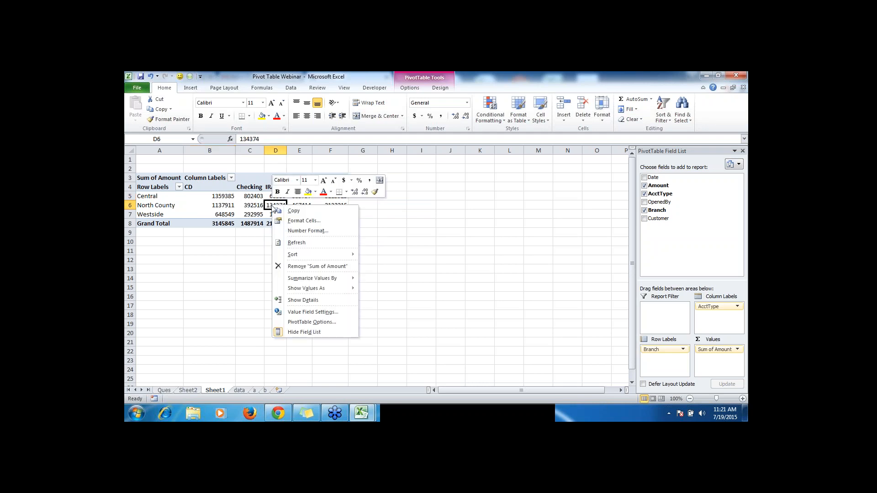
mouse_move(343, 281)
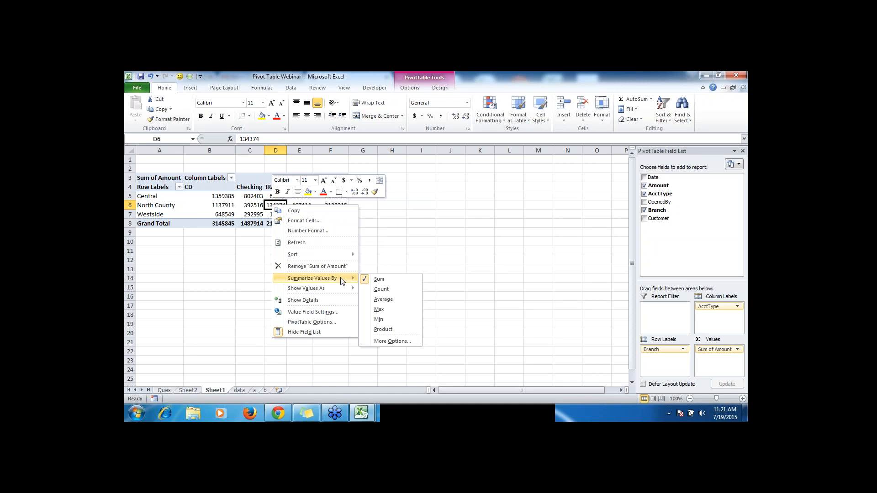
click(392, 293)
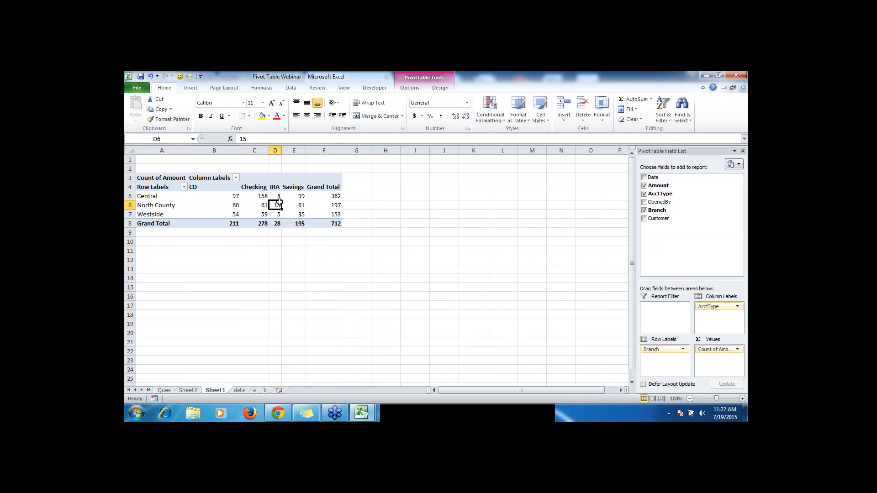
mouse_move(311, 210)
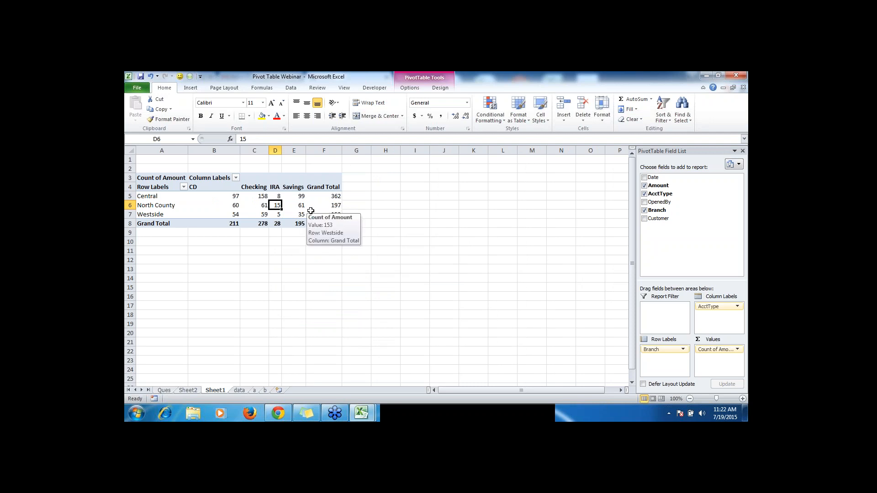
click(234, 195)
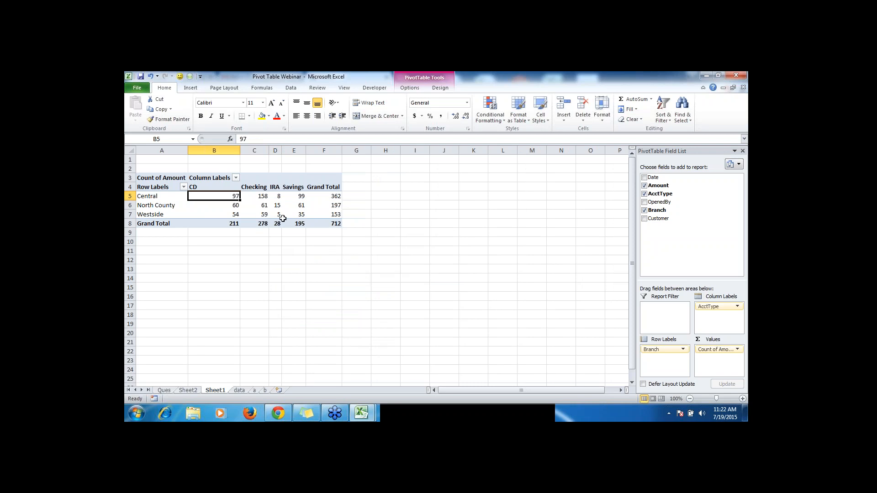
mouse_move(283, 218)
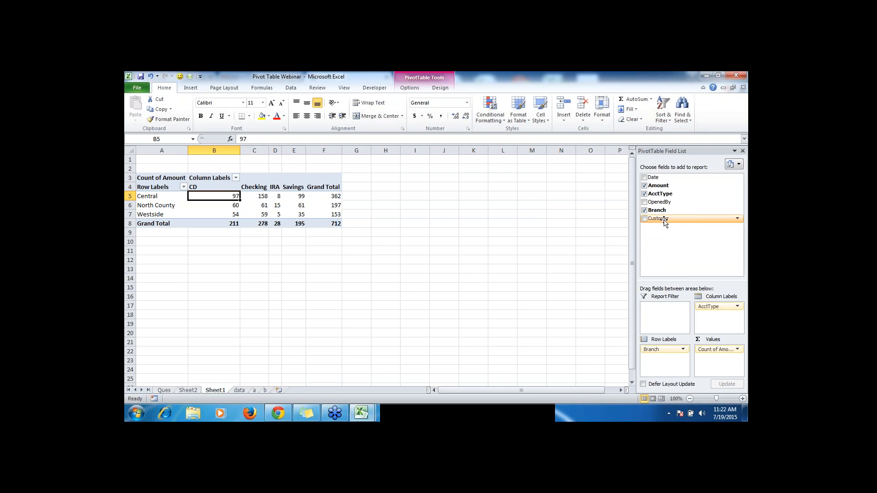
- Add the Customer field as a report filter and restrict the PivotTable to New customers
drag(665, 222, 664, 313)
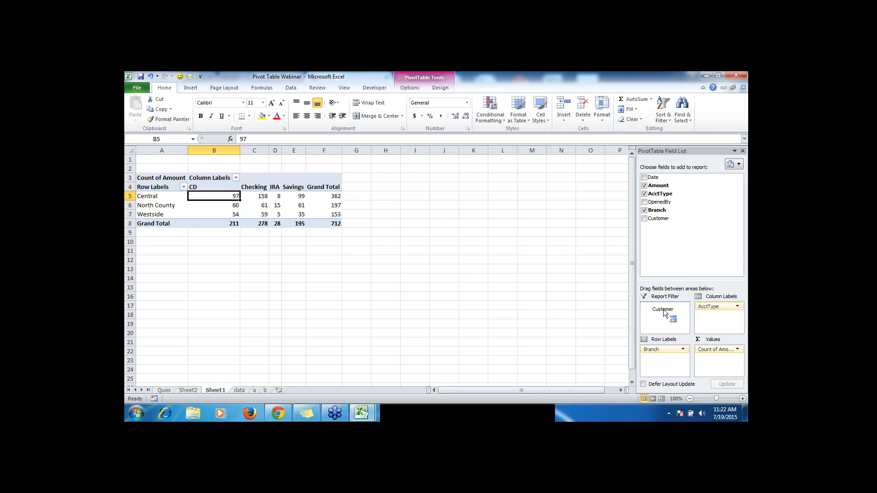
drag(664, 313, 663, 309)
drag(663, 311, 666, 315)
drag(664, 314, 664, 315)
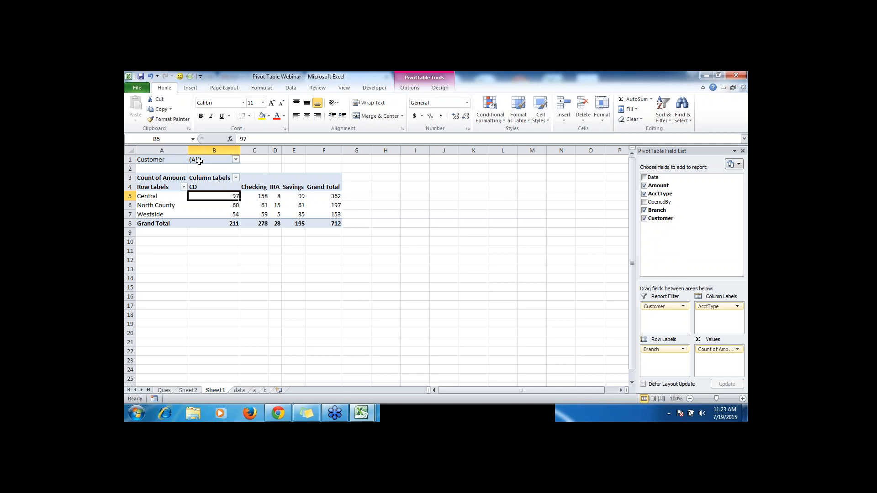
click(236, 160)
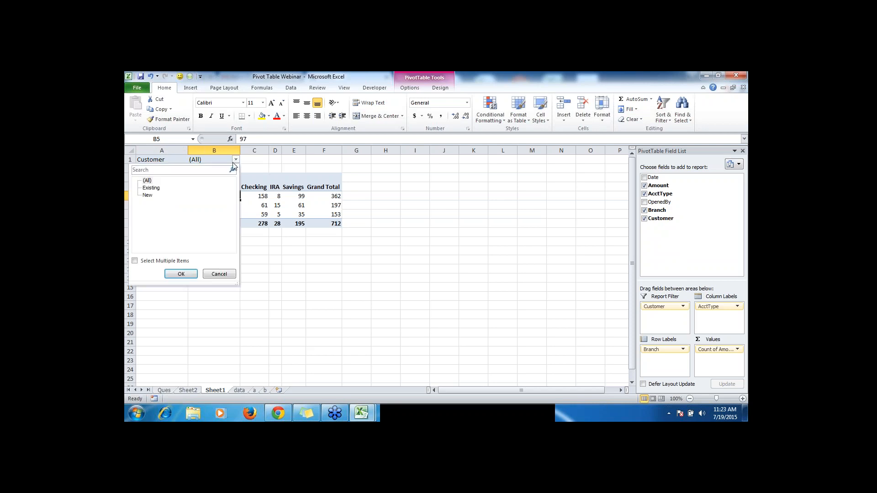
click(150, 195)
click(173, 276)
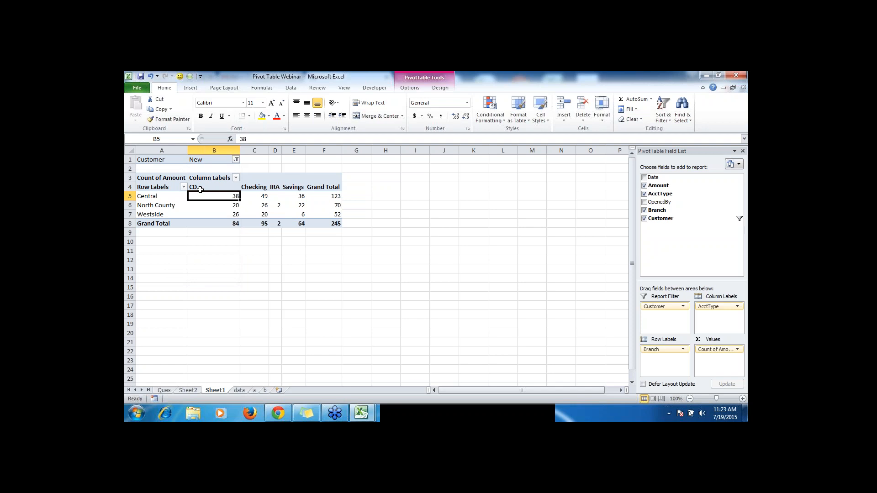
mouse_move(226, 198)
- Review the list of business questions on the Ques sheet
click(164, 391)
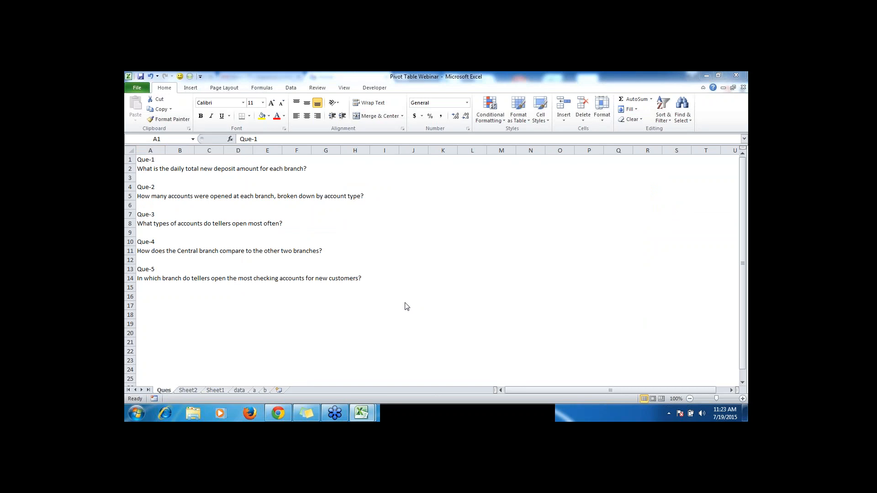
click(260, 333)
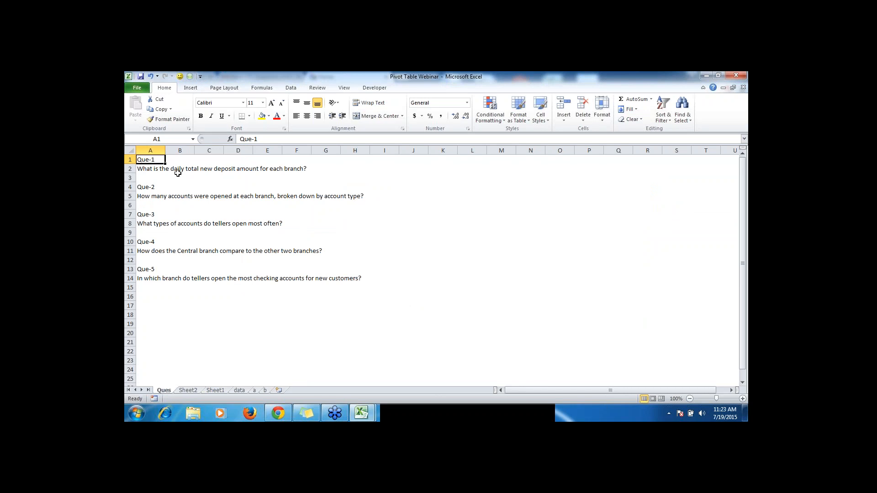
click(503, 274)
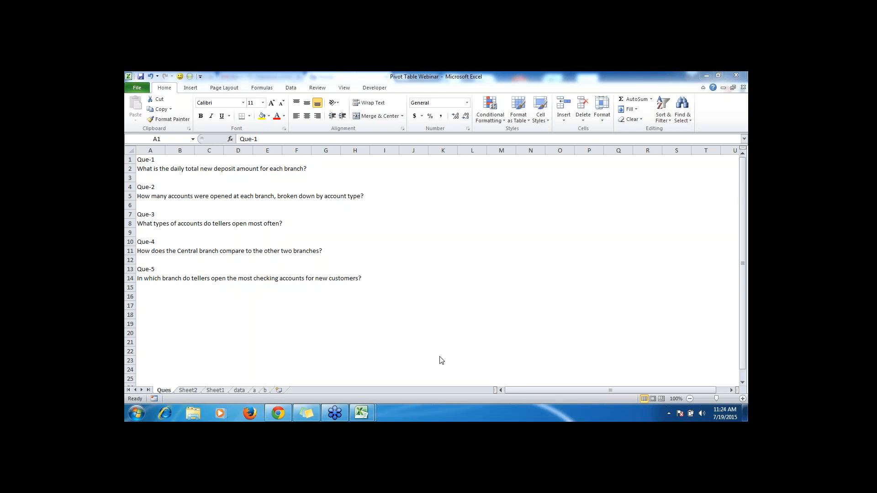
click(387, 281)
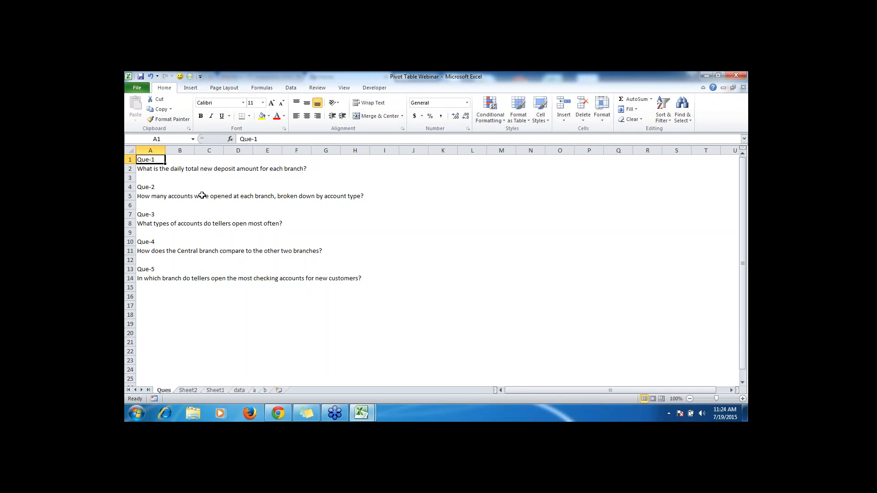
- Create a PivotTable on a new worksheet from the bank account table on the data sheet
click(237, 392)
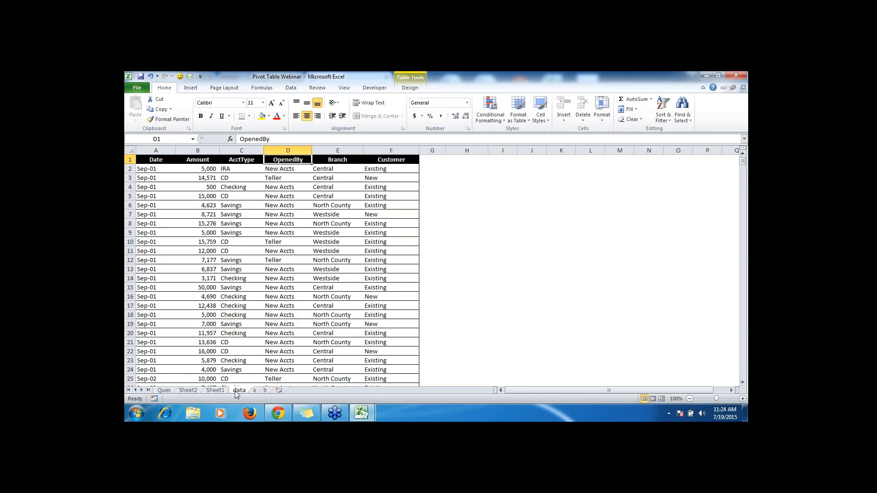
click(229, 224)
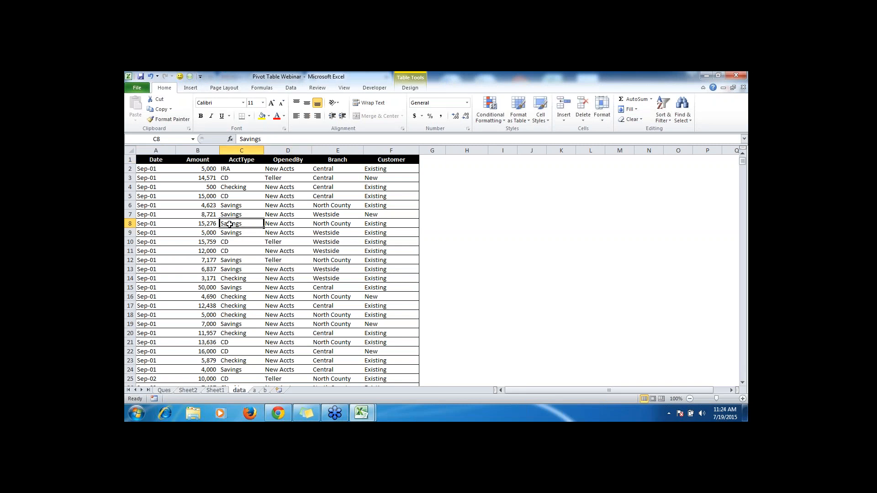
click(190, 90)
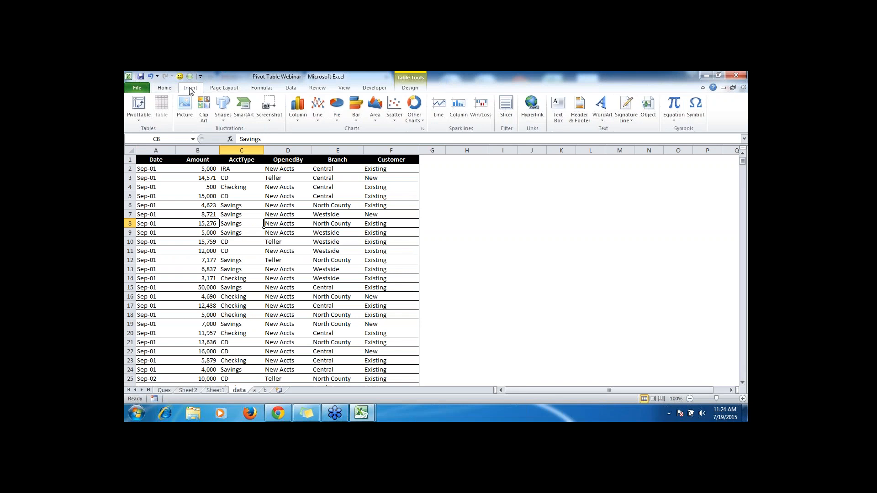
click(140, 102)
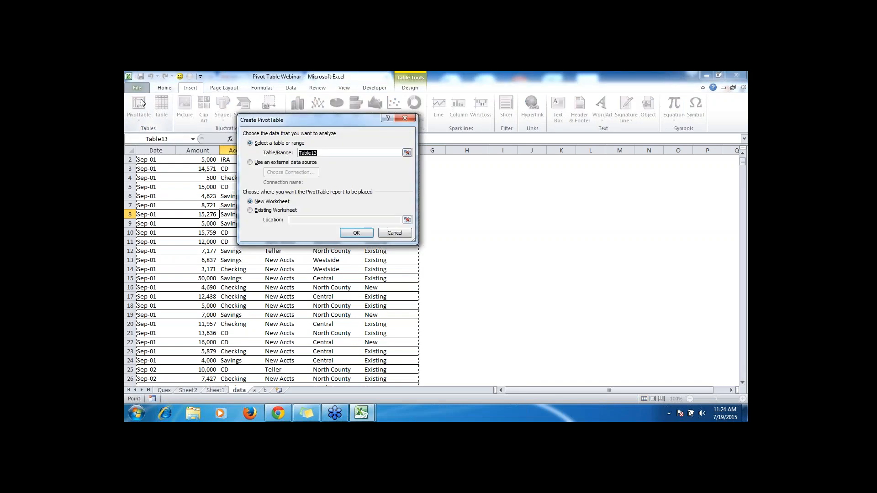
click(357, 233)
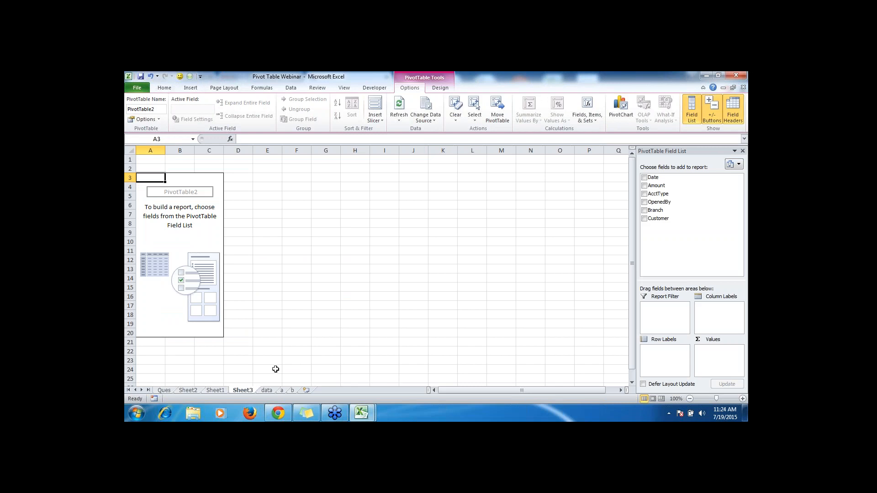
- Check Que-1 and lay out the new PivotTable with Date in rows, Branch in columns, Customer as report filter and Sum of Amount as values
click(170, 392)
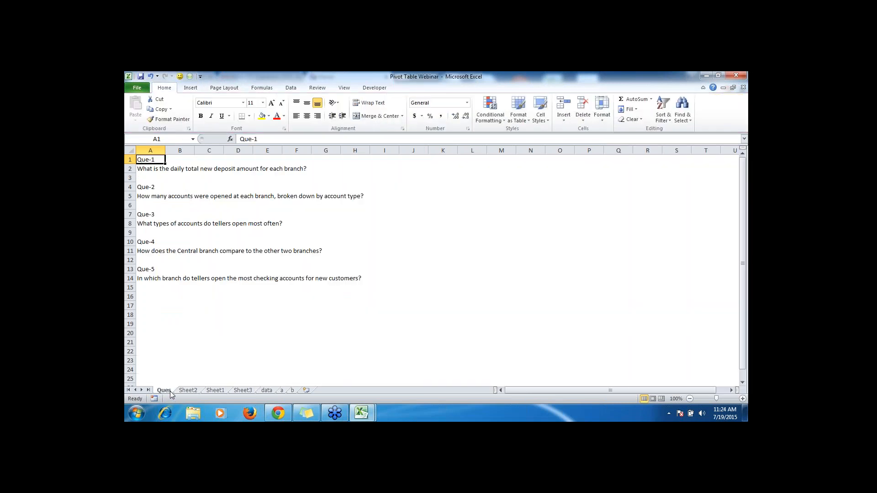
click(249, 392)
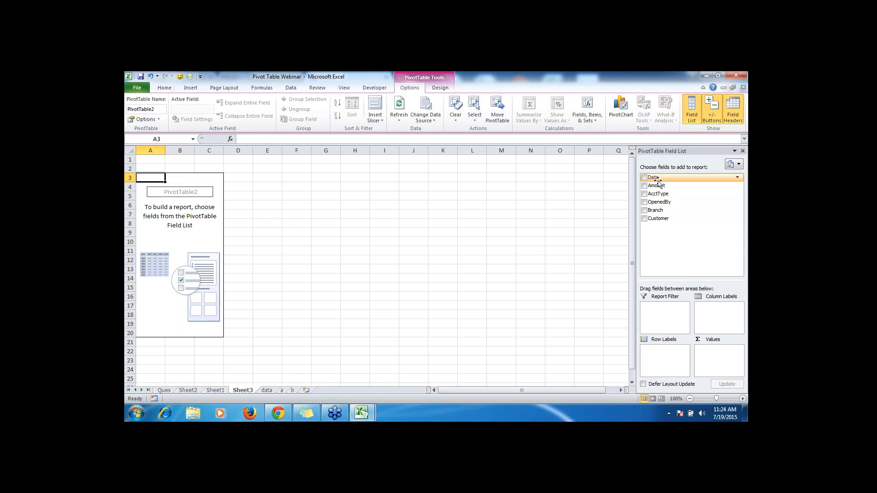
drag(658, 181, 662, 354)
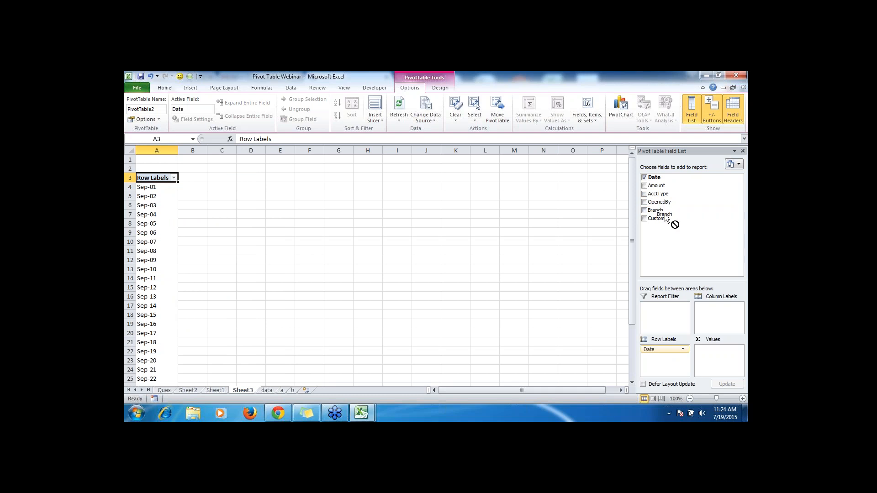
drag(656, 210, 719, 316)
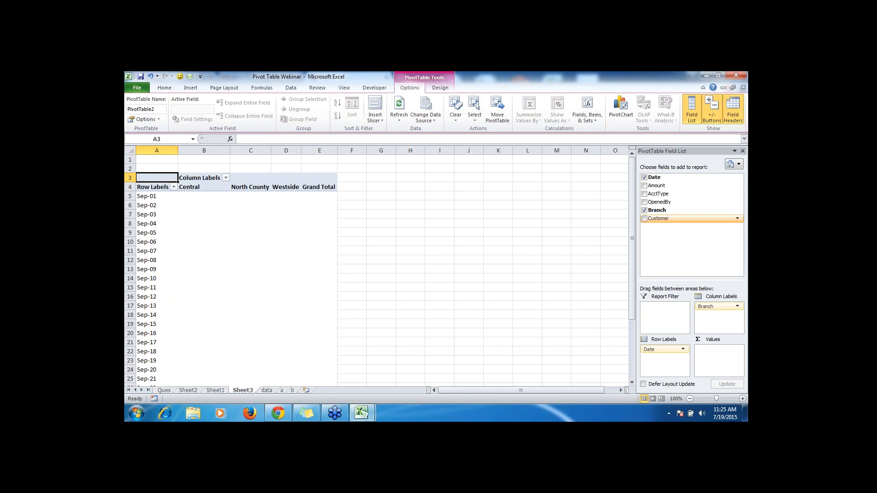
drag(658, 219, 664, 320)
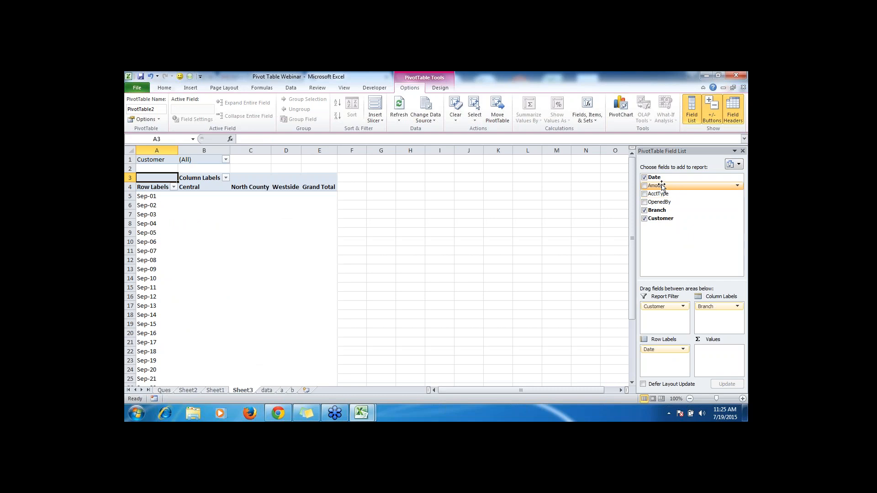
drag(663, 187, 711, 358)
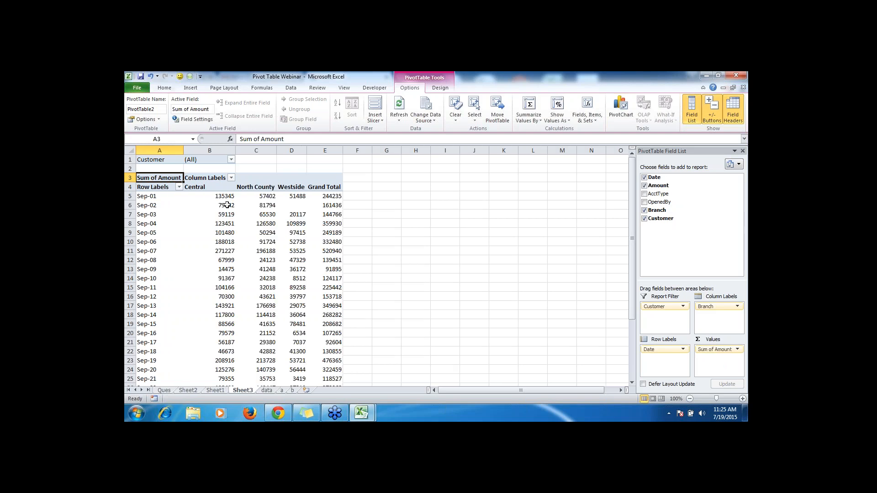
- Filter the daily branch PivotTable to New customers only
click(232, 160)
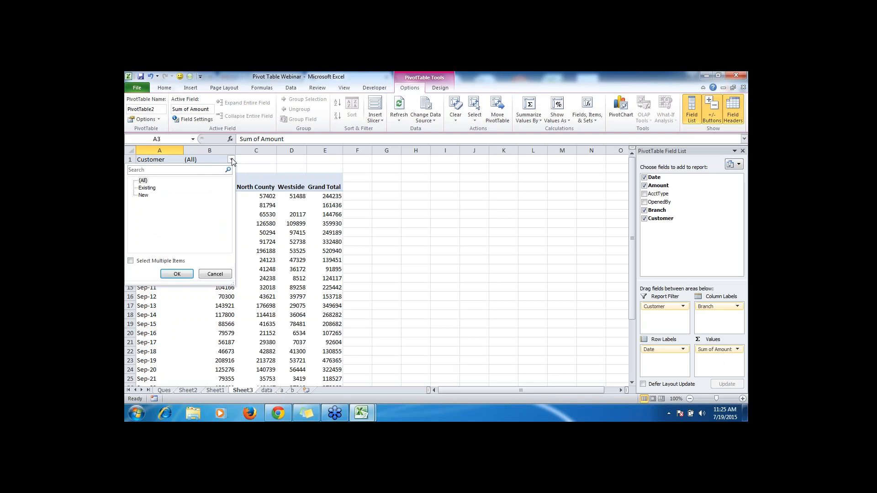
click(144, 195)
click(176, 274)
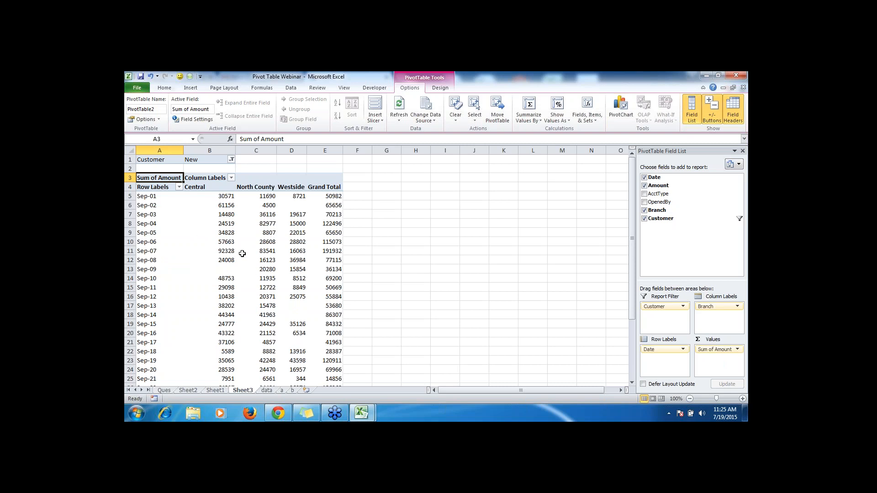
- Set the PivotTable options to show 0 in empty cells, such as the blank Westside amounts
mouse_move(219, 262)
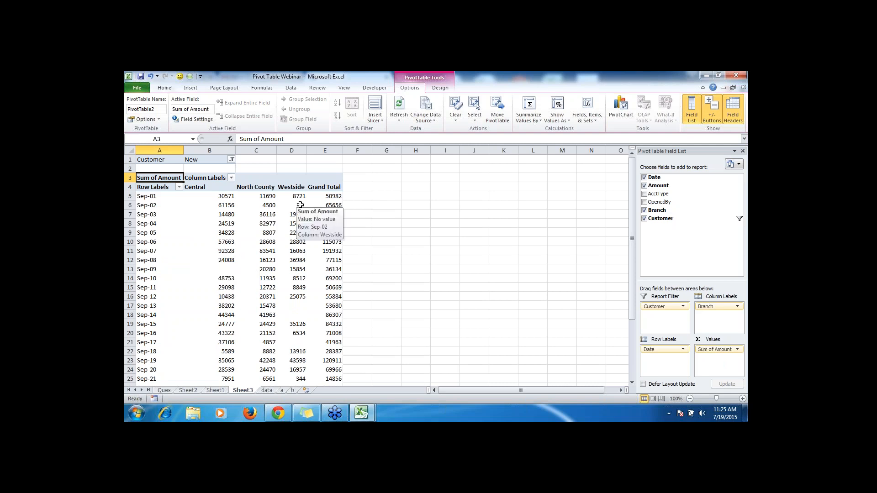
click(300, 205)
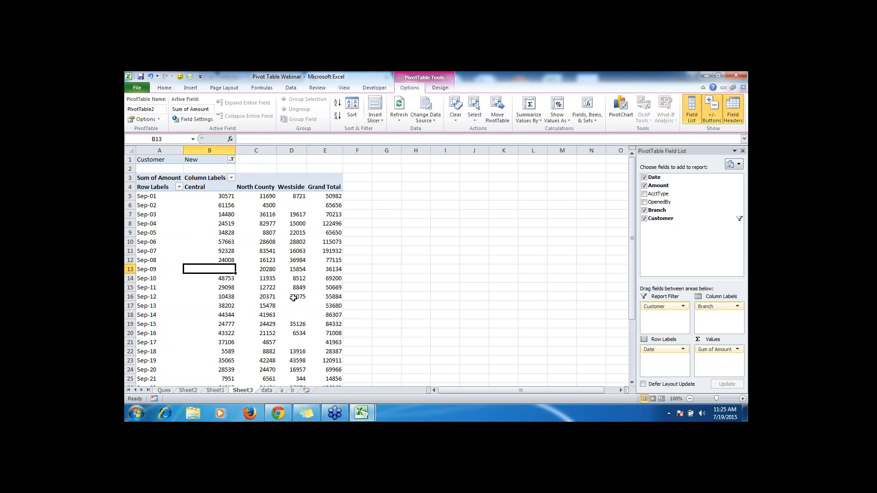
click(291, 305)
click(298, 341)
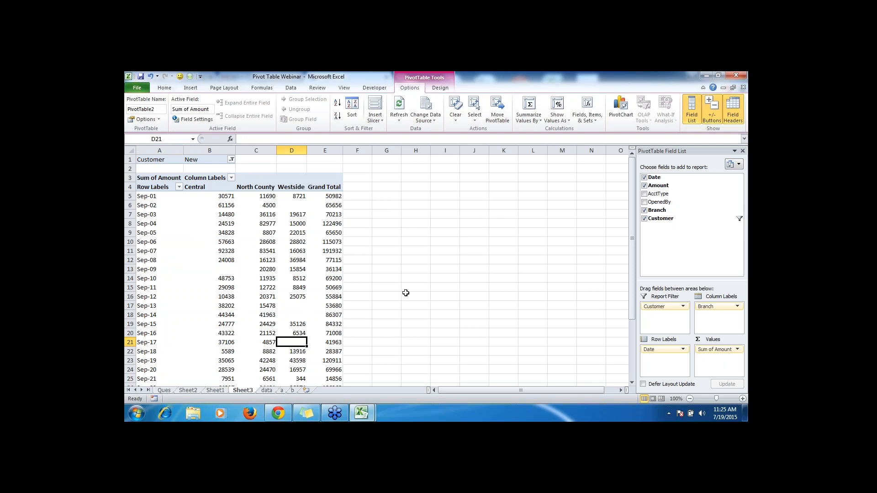
mouse_move(286, 243)
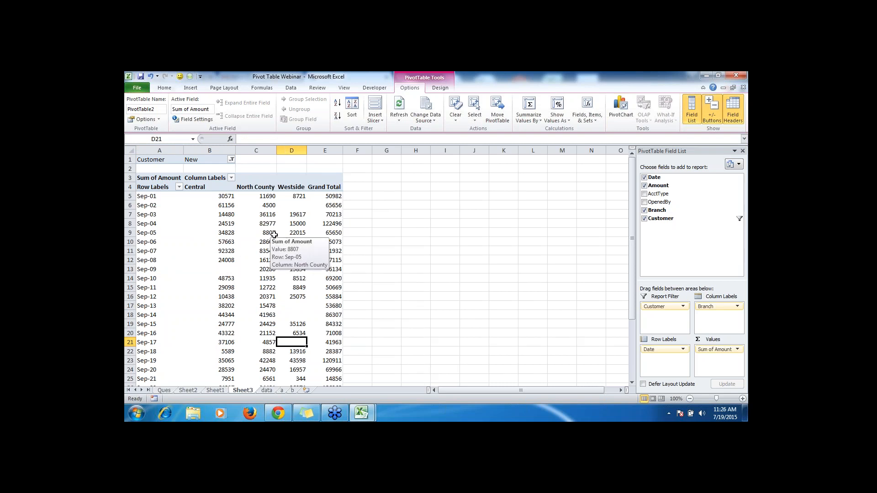
click(143, 119)
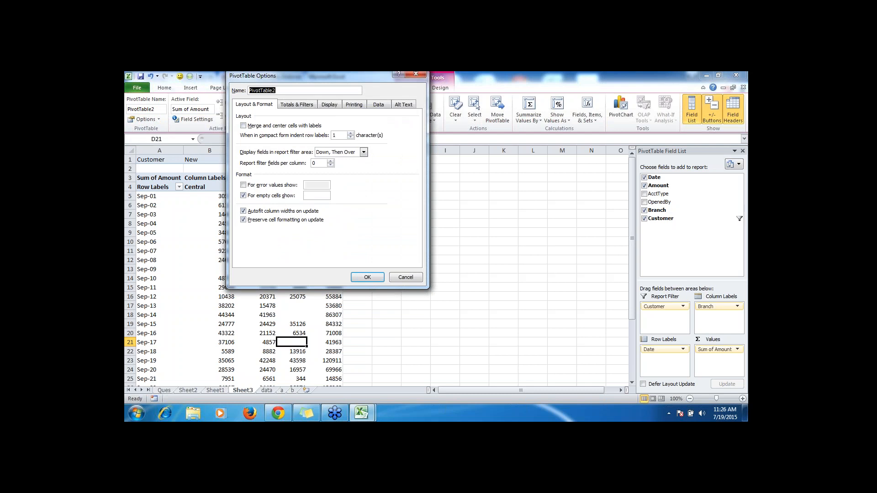
click(317, 196)
click(360, 280)
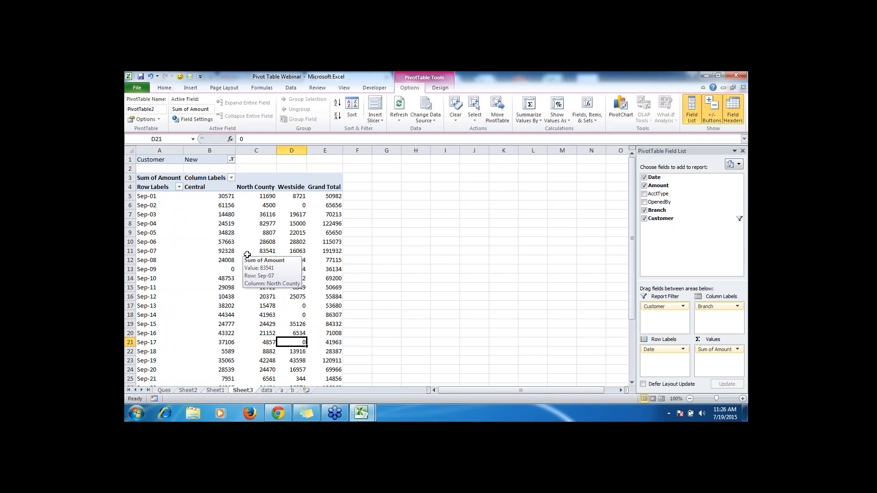
- Examine the daily deposit rows of the PivotTable through to the Grand Total and return to the first date
click(153, 198)
key(Down)
key(Down)
key(Down)
key(Down)
key(Down)
key(Down)
key(Down)
key(Down)
key(Down)
key(Down)
key(Down)
key(Down)
key(Down)
key(Down)
key(Down)
key(Down)
key(Down)
key(Down)
key(Down)
key(Down)
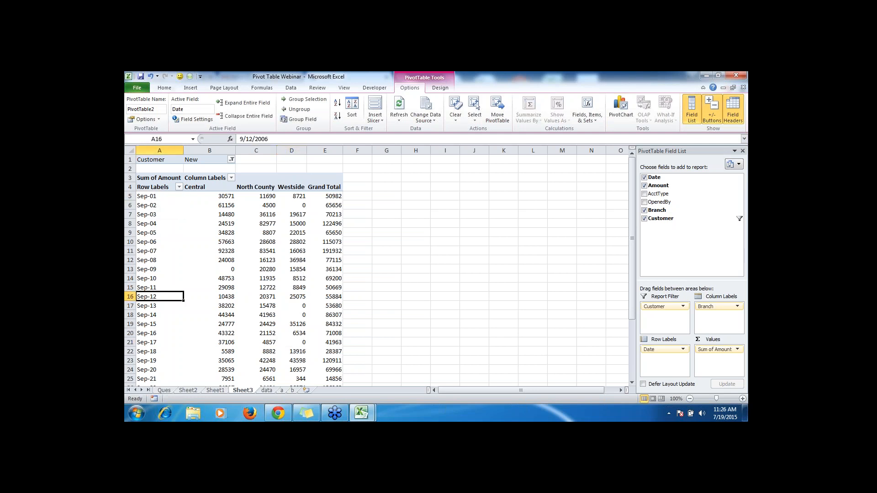
key(Down)
key(Down)
key(Up)
key(Up)
key(Up)
key(Up)
key(Up)
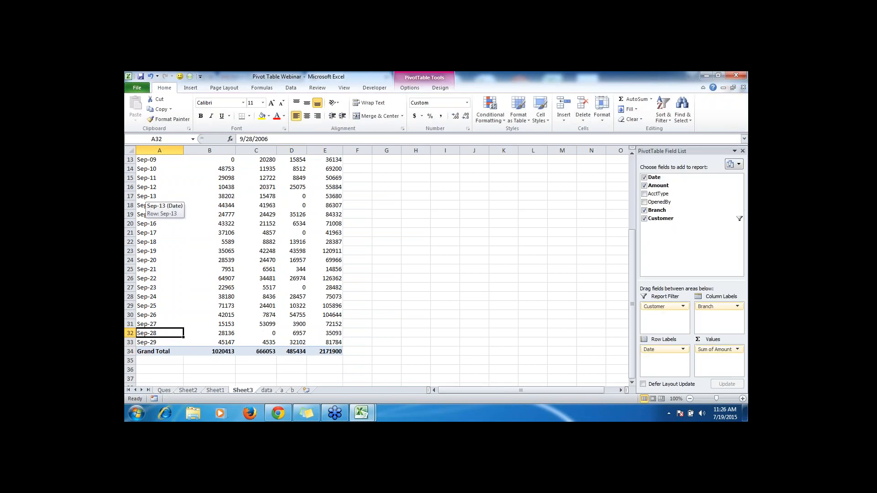
key(ctrl+Up)
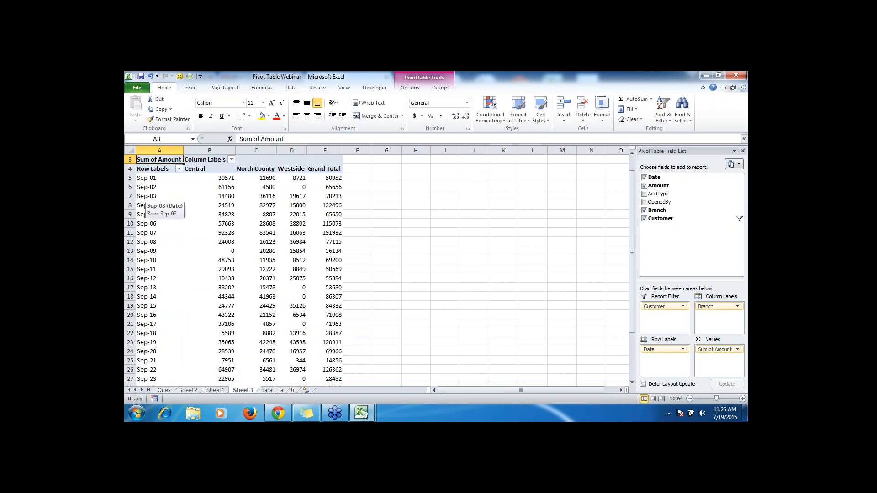
key(ctrl+Up)
key(Down)
key(Down)
key(Down)
key(Down)
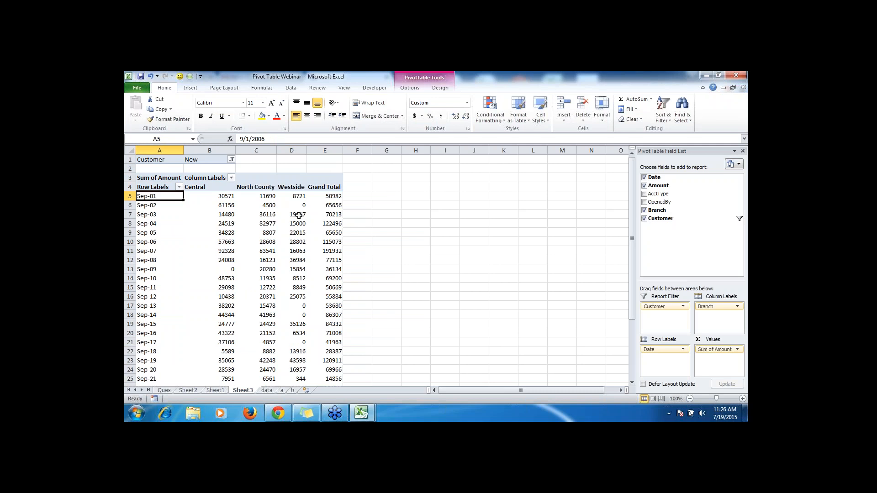
- Select cells alternately inside and outside the PivotTable to see when its field list is available
mouse_move(319, 217)
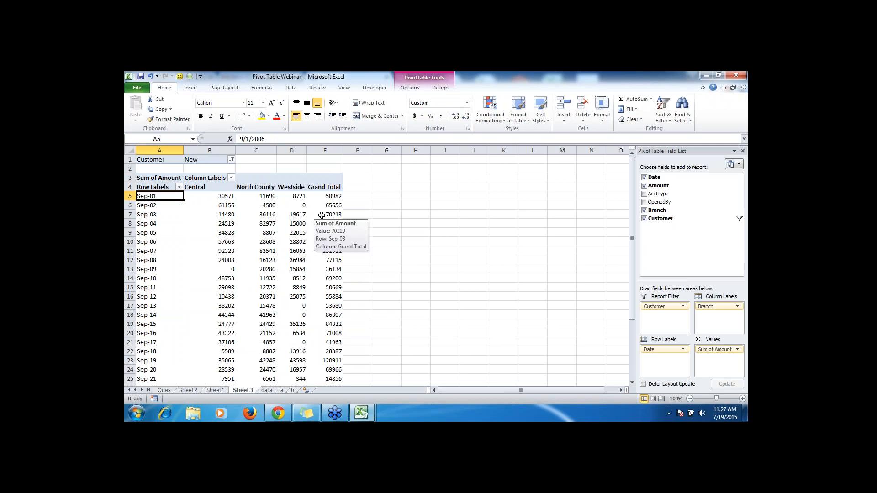
click(322, 215)
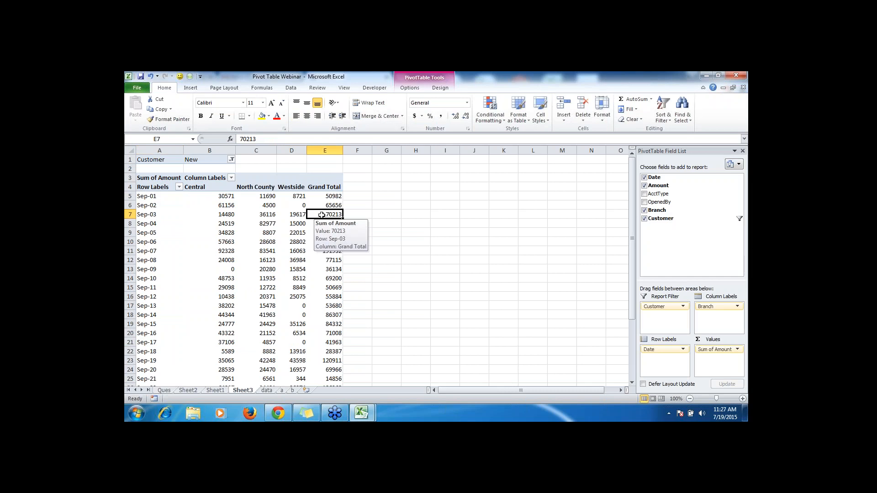
key(Right)
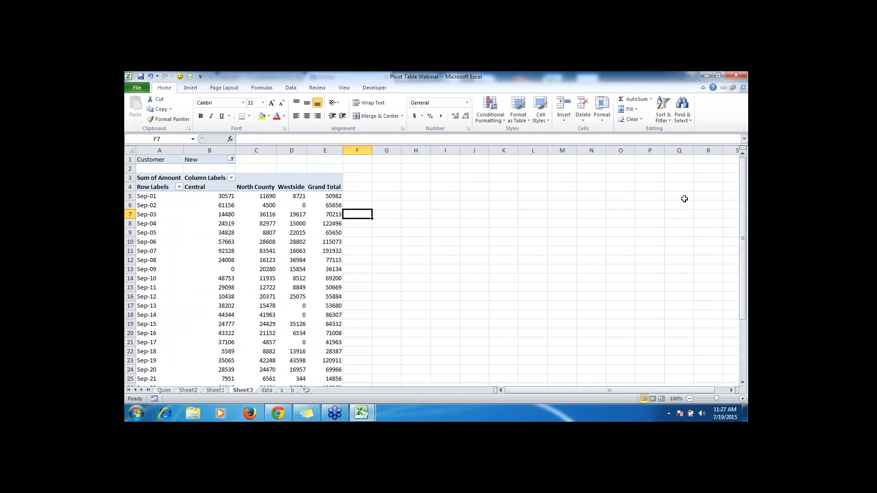
key(Left)
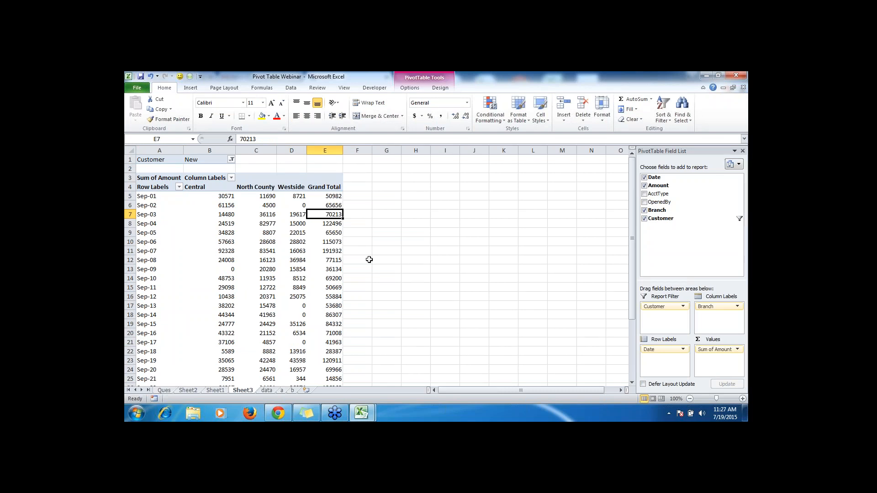
key(Right)
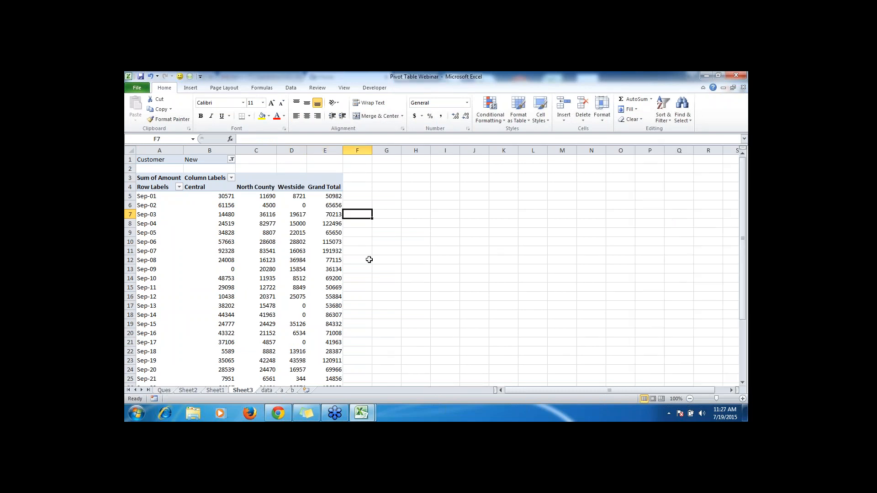
click(279, 255)
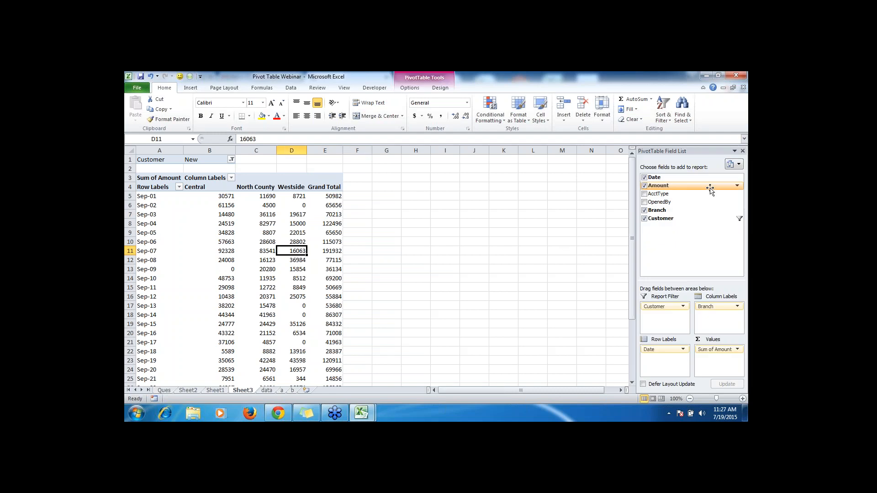
- Close the PivotTable Field List and show it again
click(742, 152)
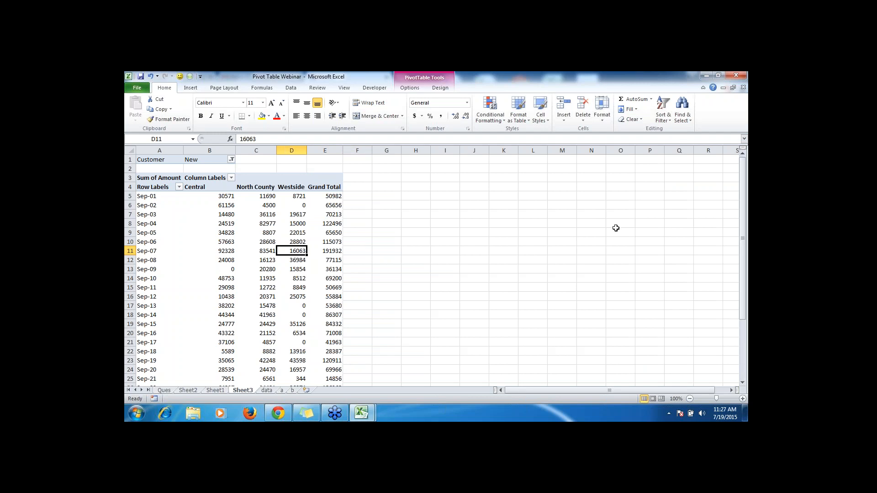
click(410, 88)
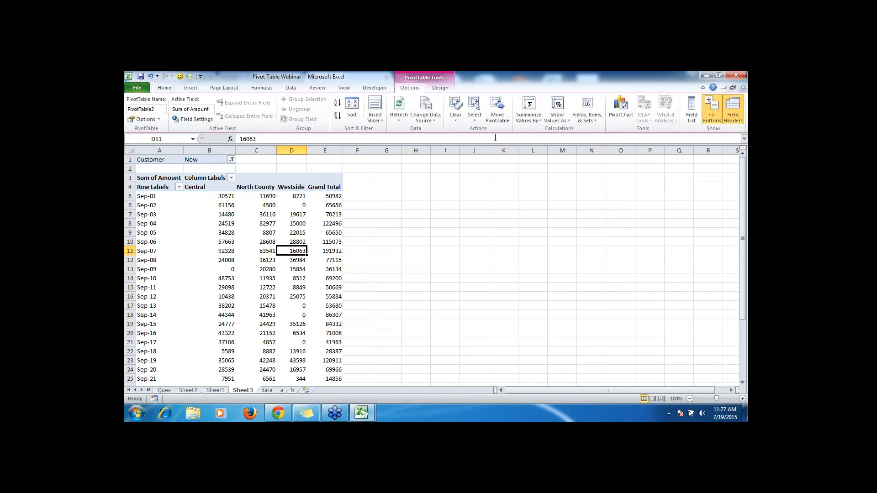
click(689, 111)
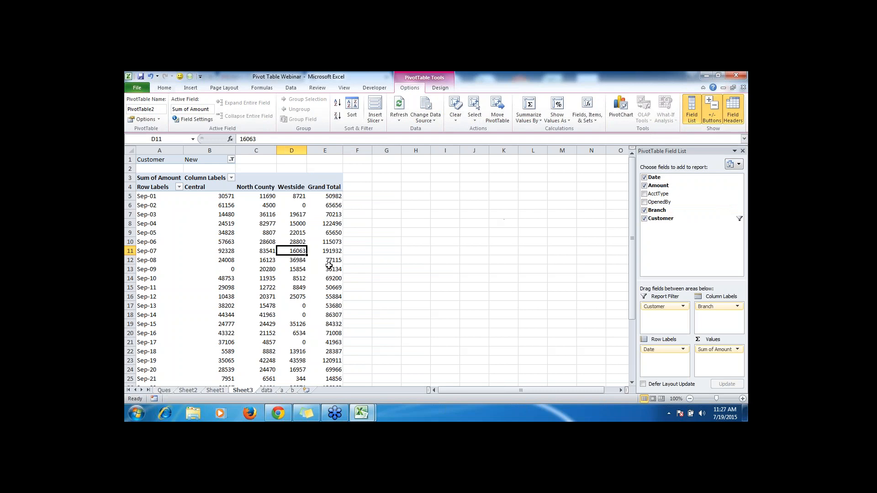
- Review the practice data and PivotTable questions on sheets a and b, going to the end of sheet b's records
mouse_move(200, 258)
click(282, 391)
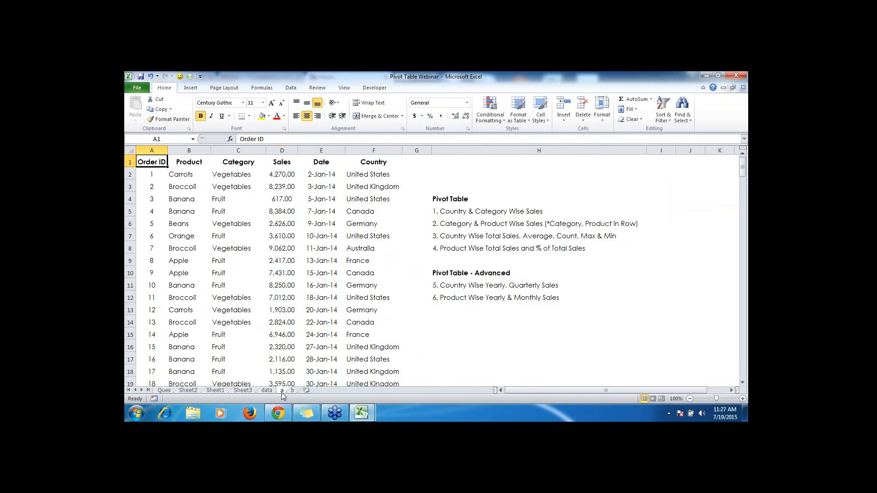
click(292, 391)
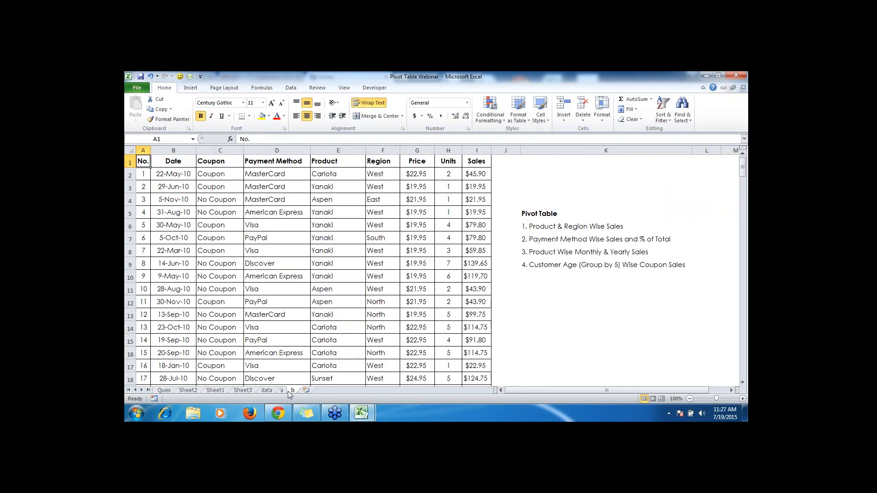
click(177, 264)
key(Down)
key(ctrl+Down)
key(Down)
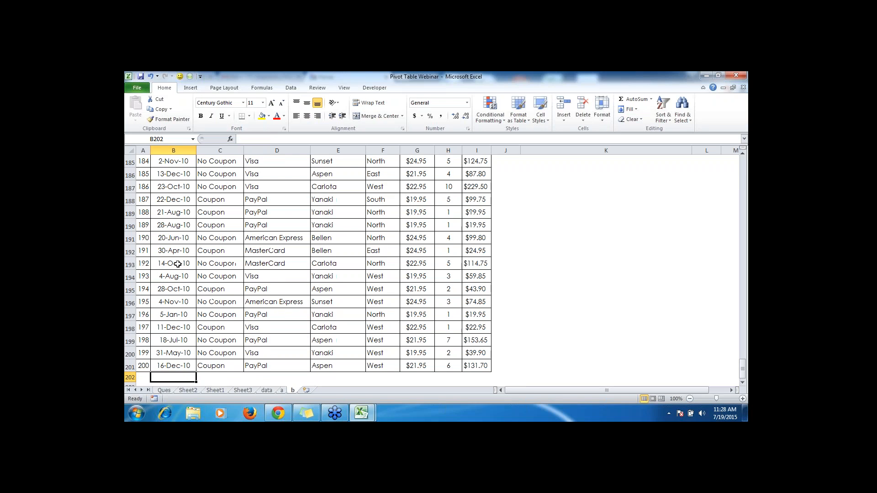
- Return from the end of sheet b's records to the Date header
key(Up)
key(Up)
key(ctrl+Up)
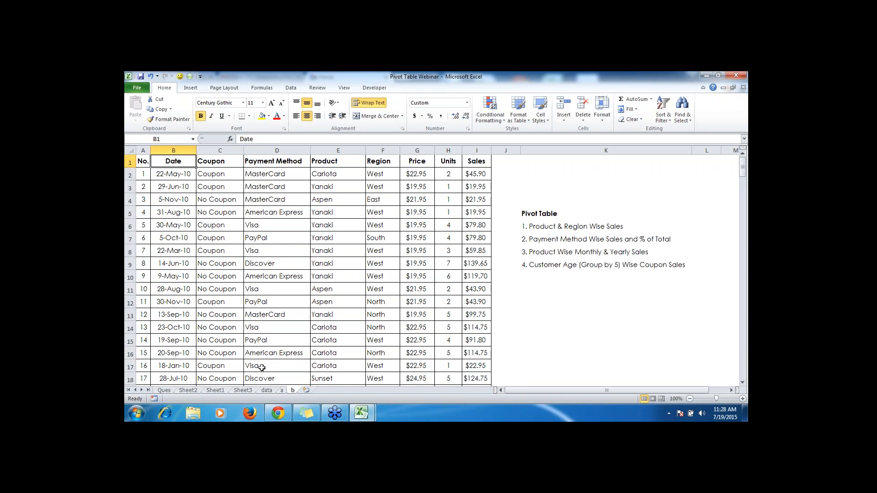
- Examine several entries in sheet b's Date column and the number formats available for the date in B5
click(179, 260)
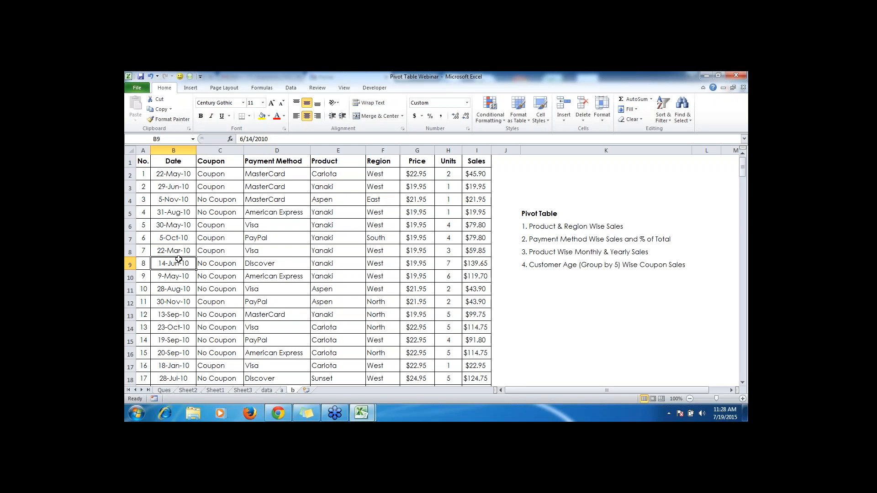
key(shift+Down)
key(shift+Down)
key(shift+Down)
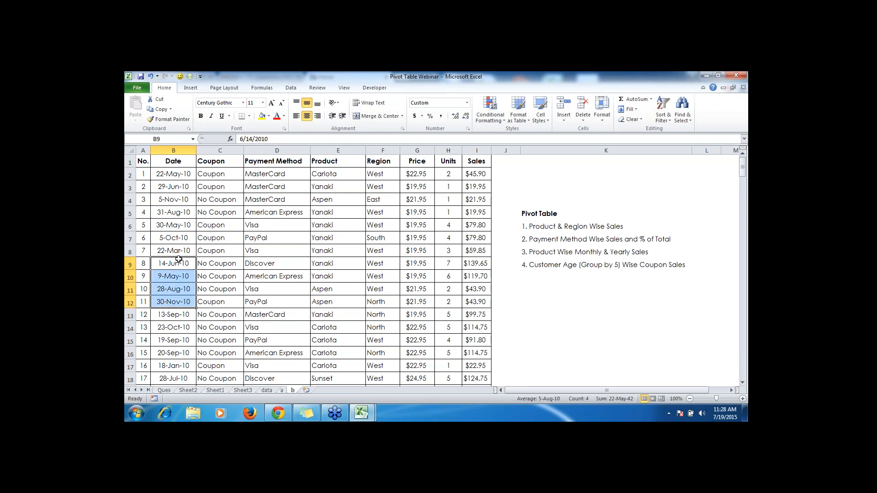
key(Up)
key(Up)
key(Up)
key(Up)
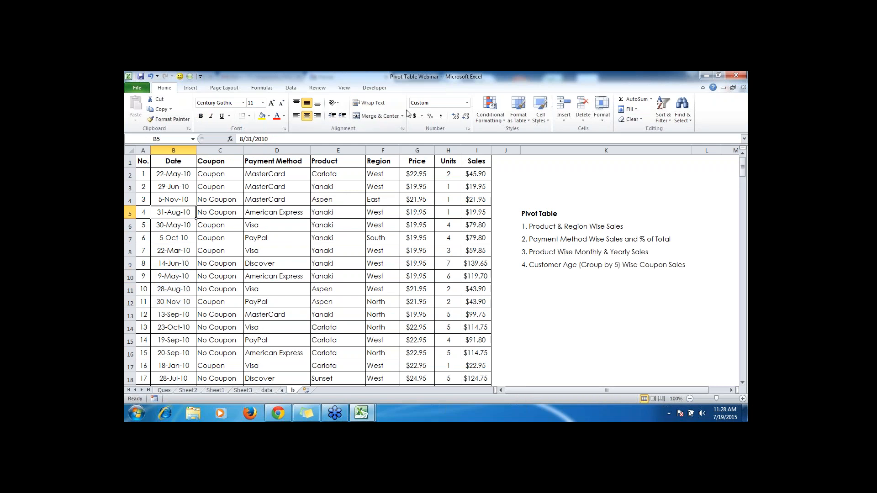
click(468, 103)
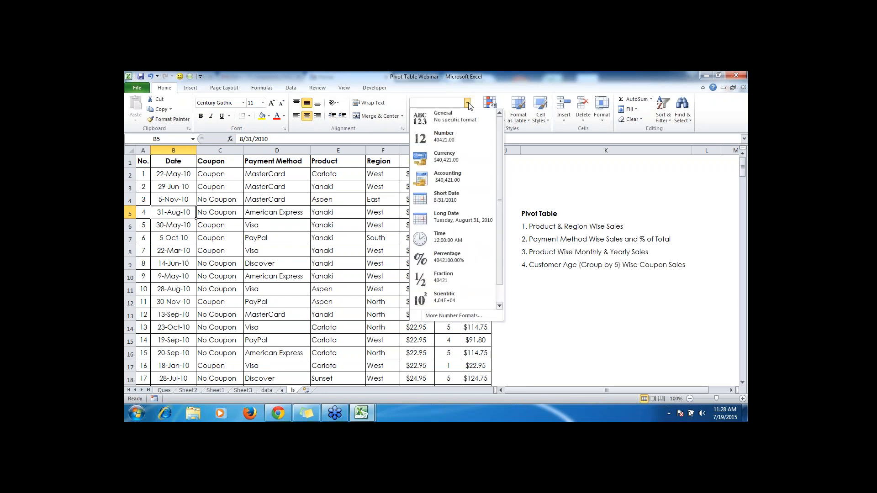
click(346, 223)
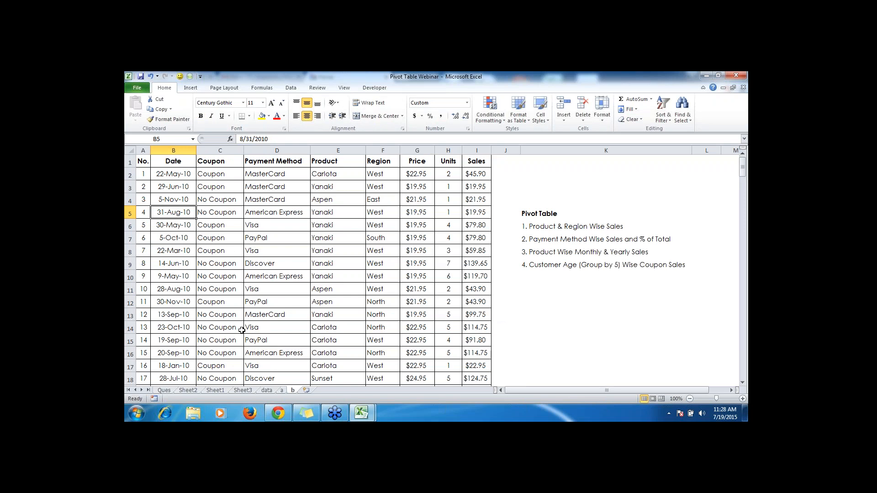
- Show the daily deposit PivotTable on Sheet3 and examine its date row labels
click(239, 390)
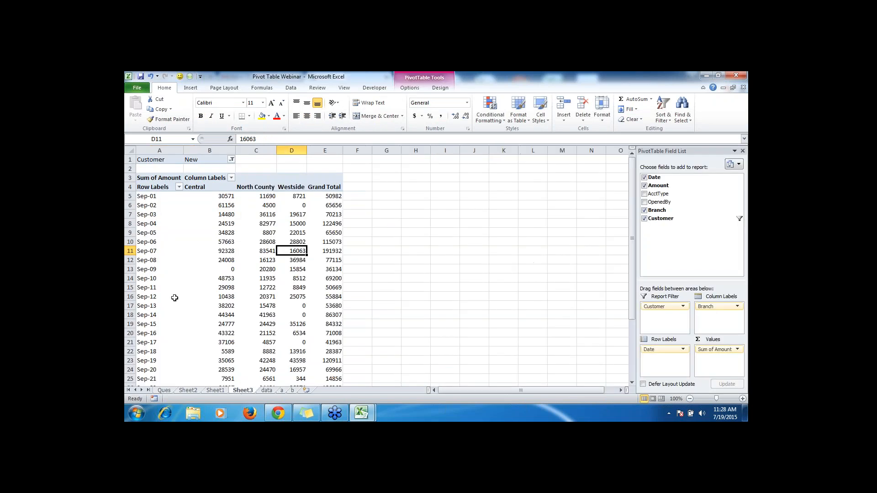
click(155, 264)
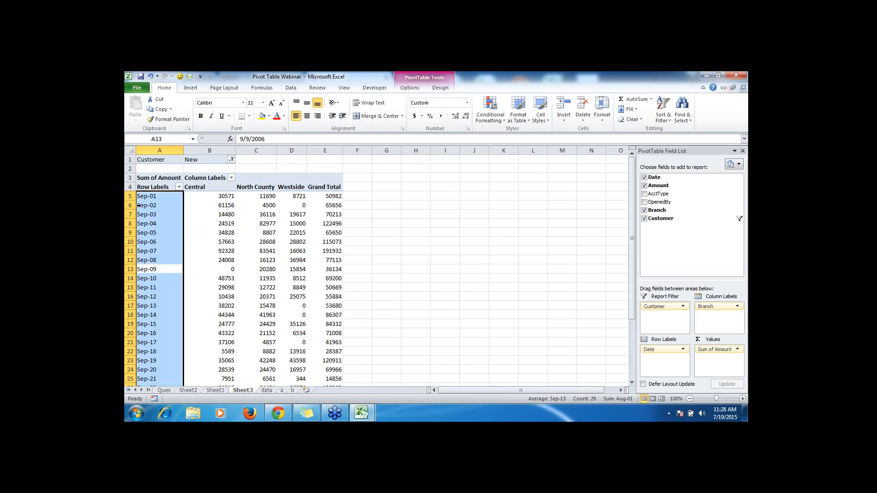
click(149, 252)
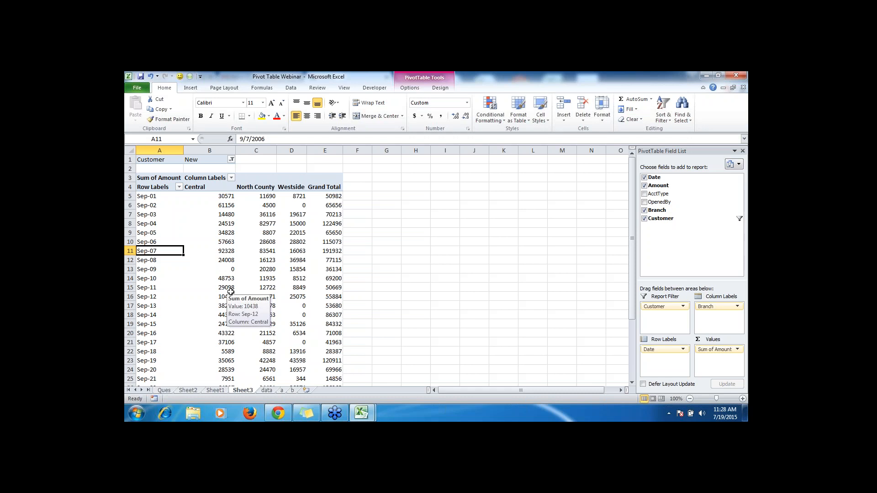
click(437, 408)
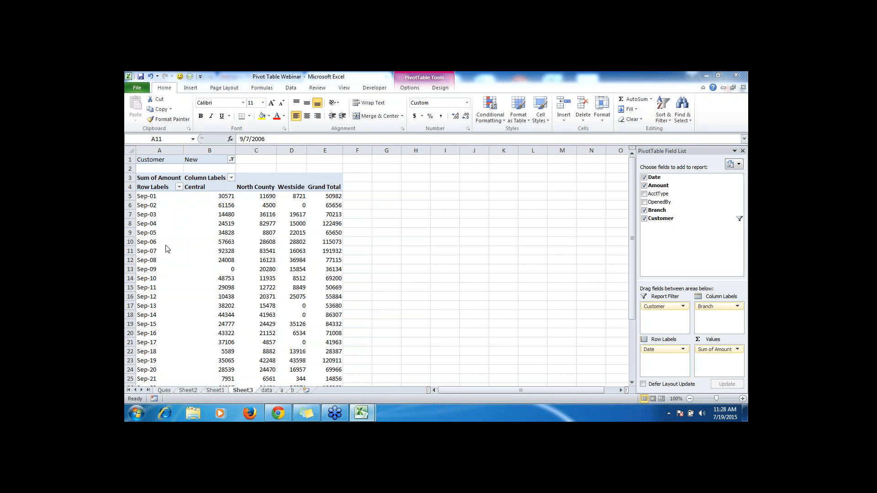
click(146, 237)
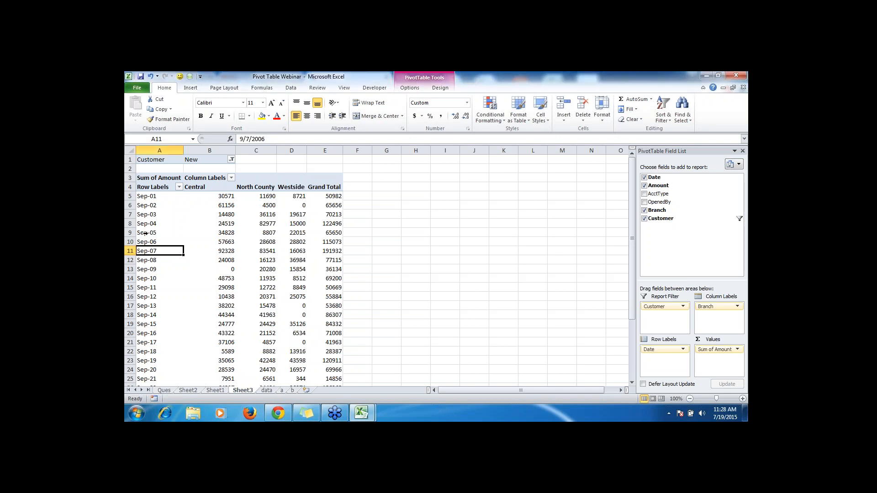
- Group the Sheet3 PivotTable's dates by Days only, with 7 days per group
right_click(146, 233)
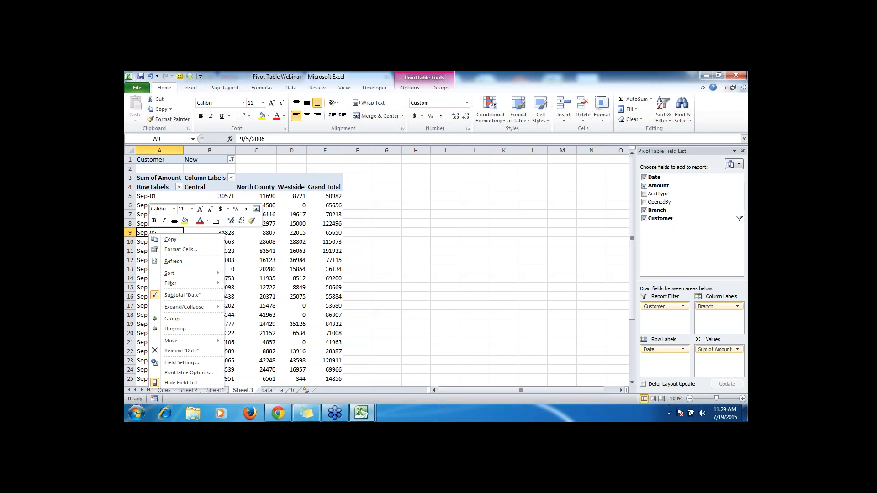
click(184, 322)
drag(174, 252, 426, 174)
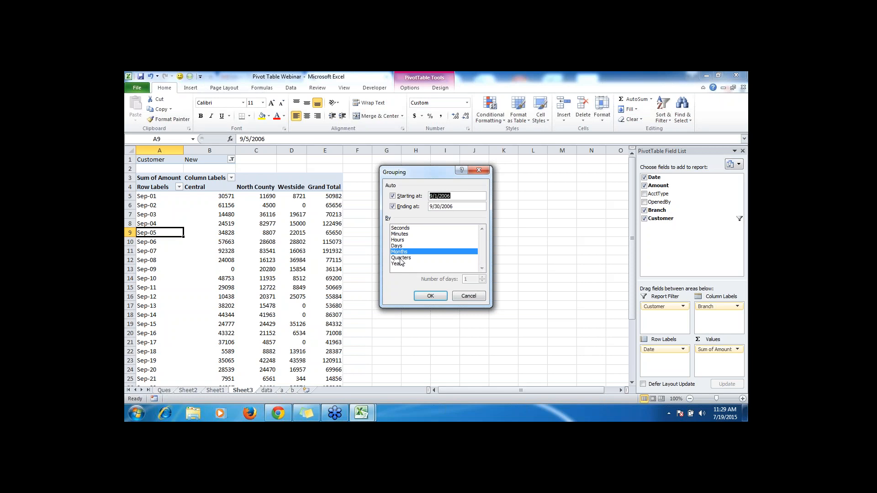
click(401, 258)
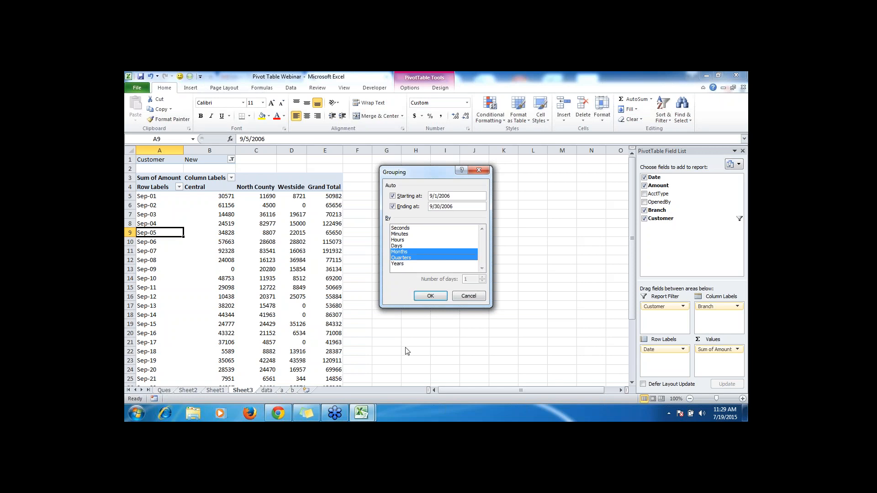
click(403, 259)
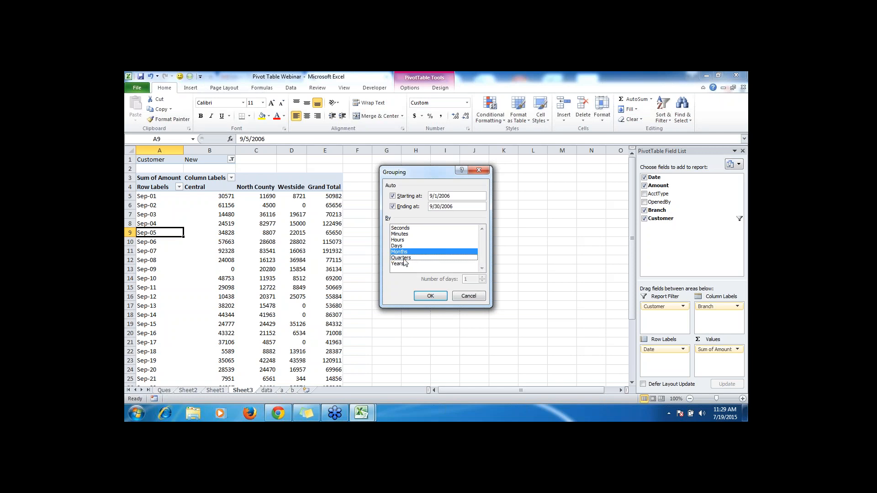
click(415, 253)
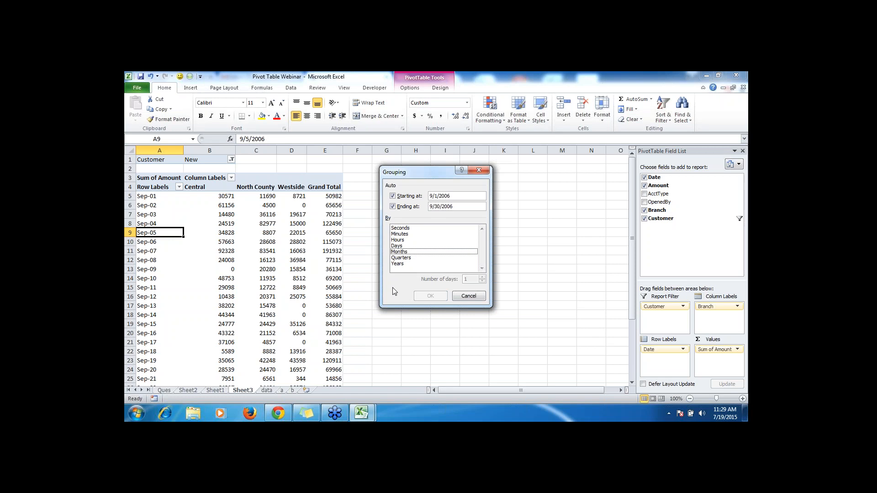
click(397, 246)
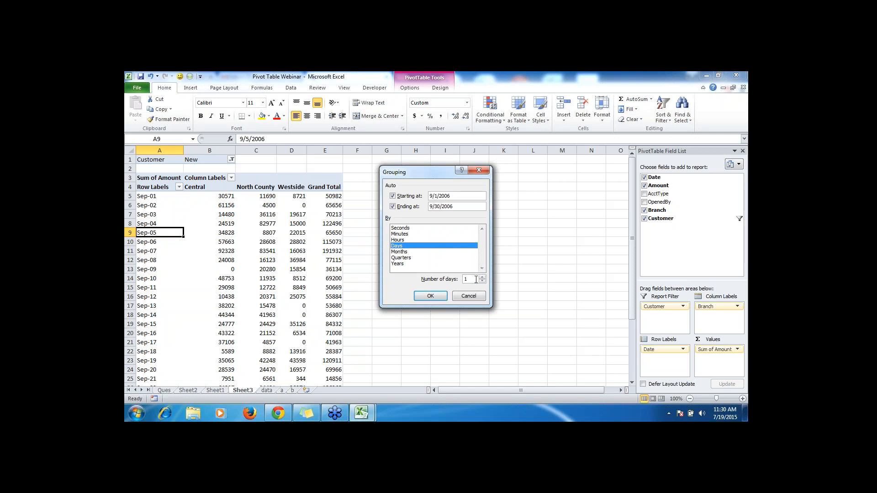
click(482, 277)
click(432, 297)
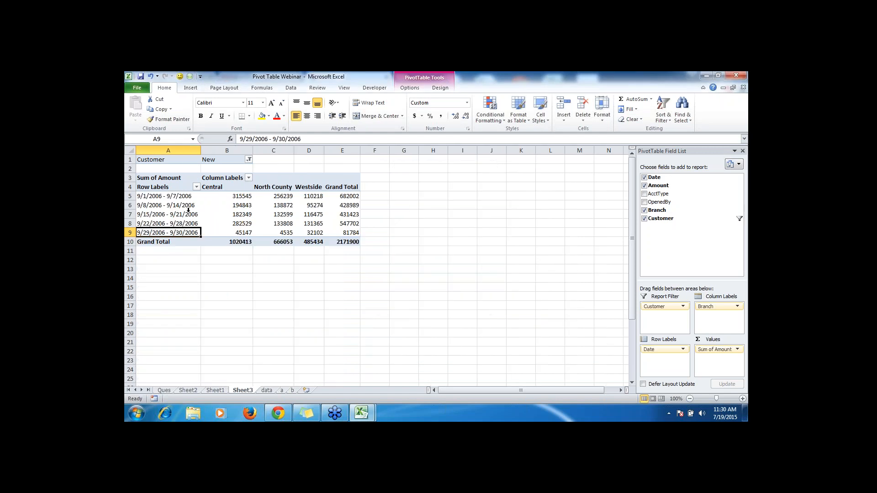
- Look through the weekly deposit amounts of the Central branch and the first North County amount
click(234, 200)
click(237, 205)
click(237, 214)
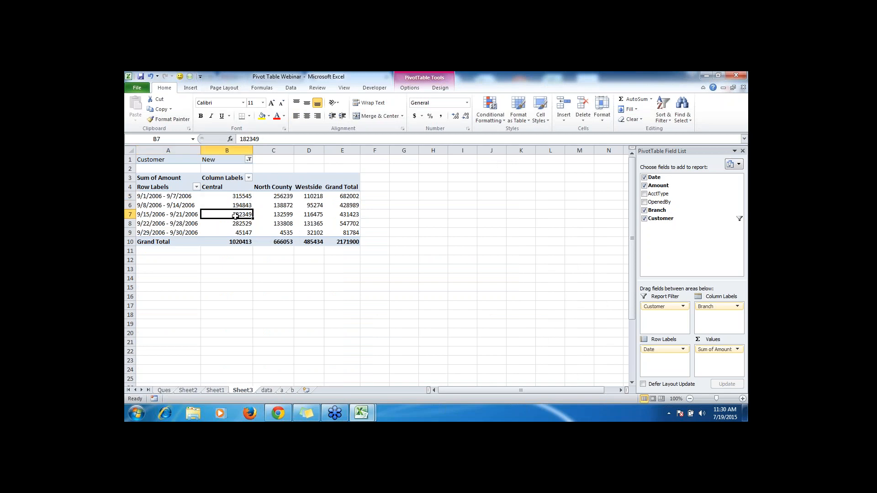
click(237, 223)
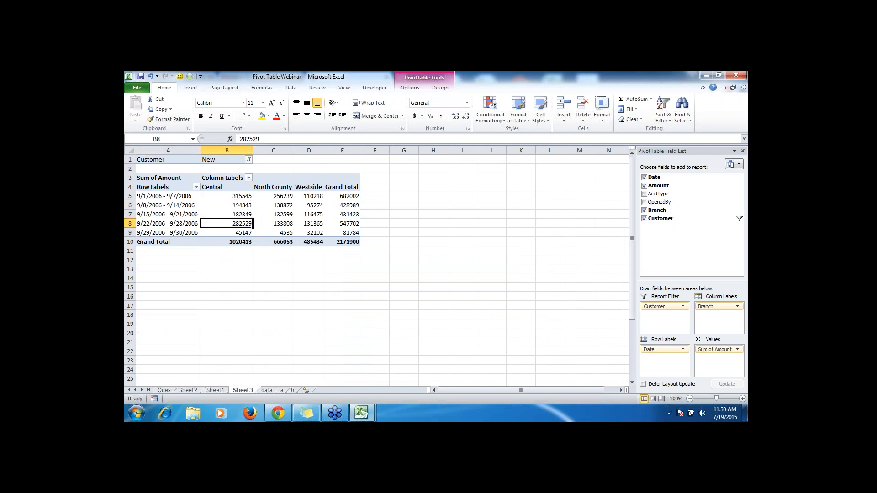
click(231, 233)
click(274, 195)
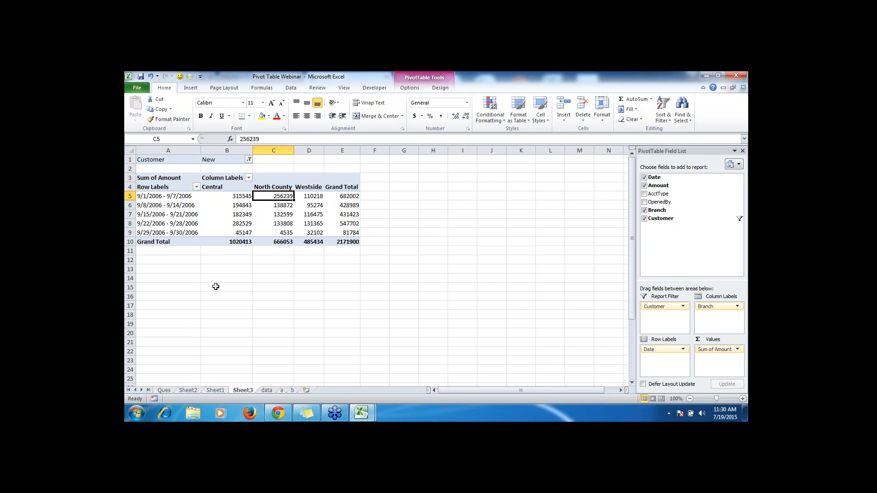
- Review the question list on sheet Ques and compare it with the account-type count PivotTable on Sheet1
click(165, 390)
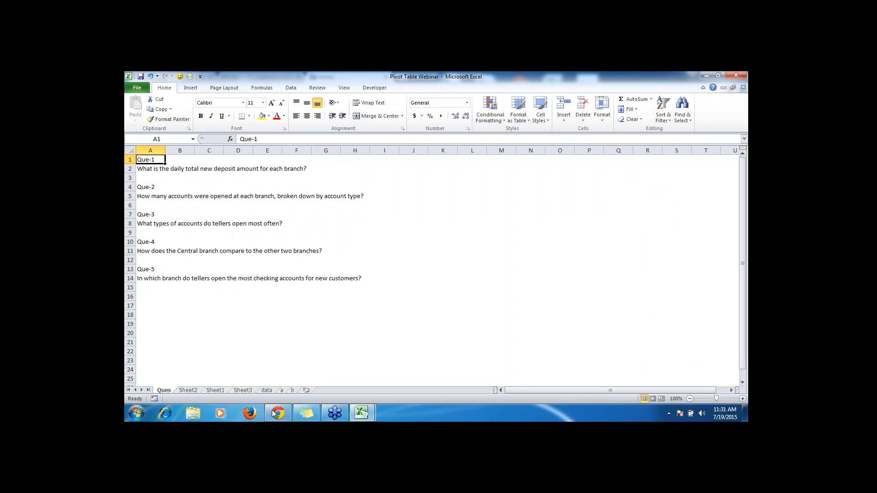
click(215, 391)
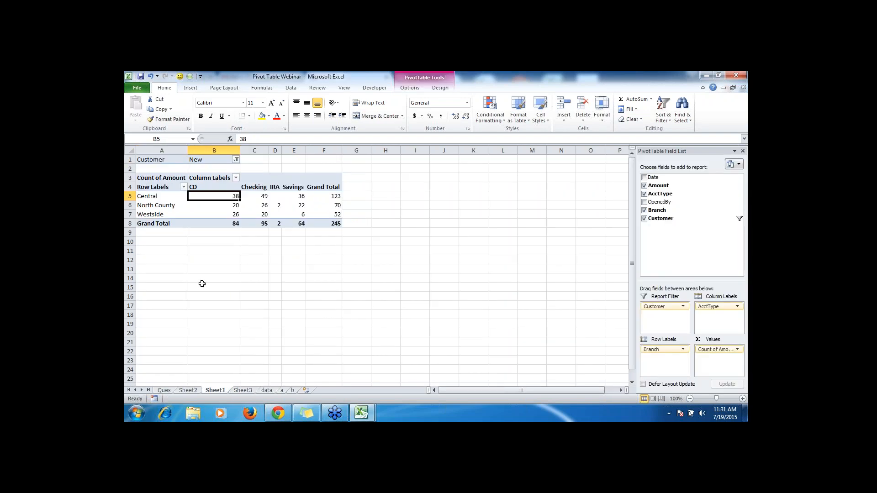
mouse_move(222, 208)
mouse_move(282, 224)
click(164, 391)
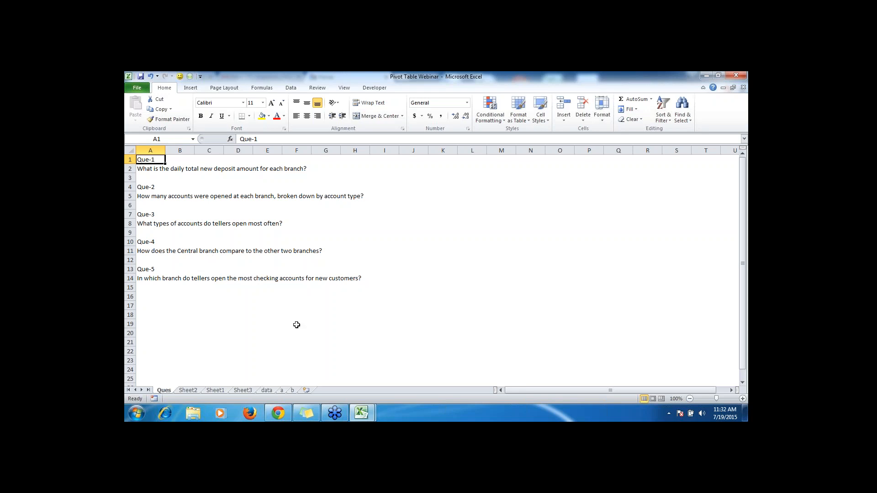
- Create a PivotTable from Table13 on the data sheet, placed in a new worksheet
click(267, 390)
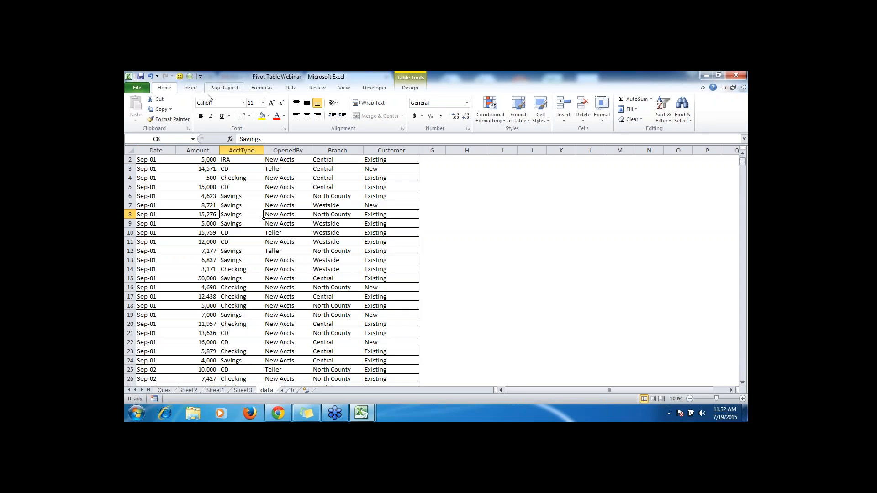
click(438, 404)
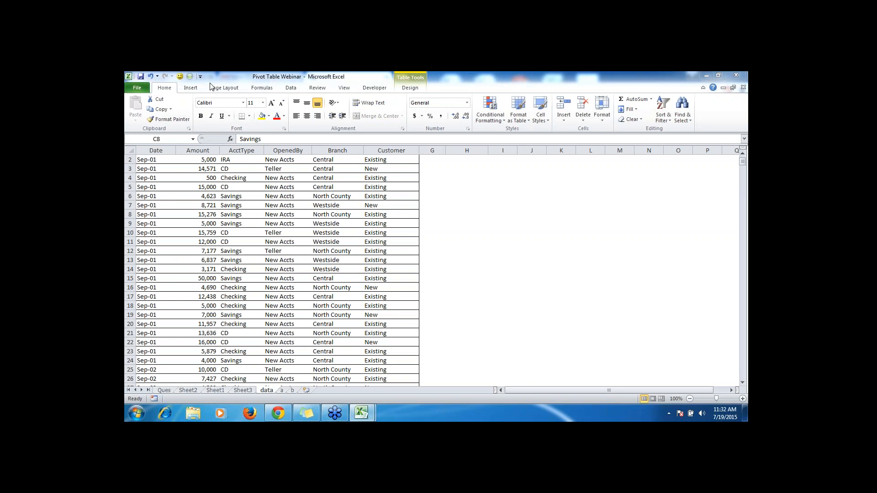
click(211, 214)
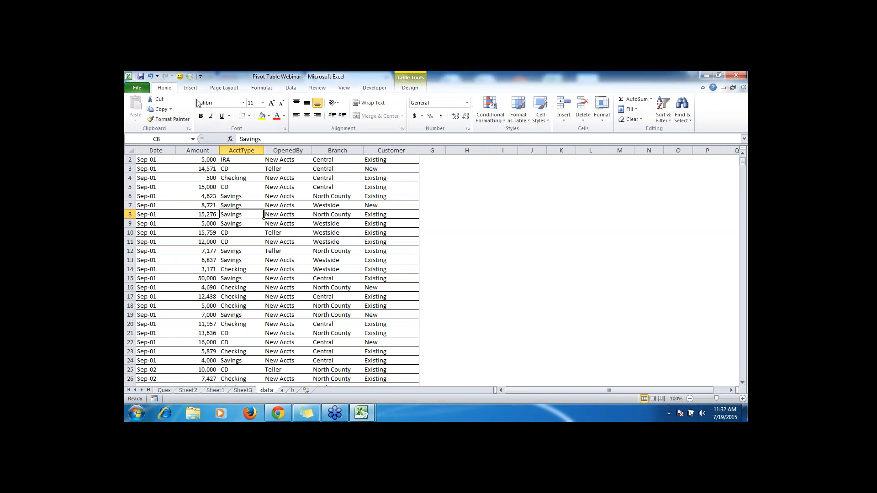
click(196, 90)
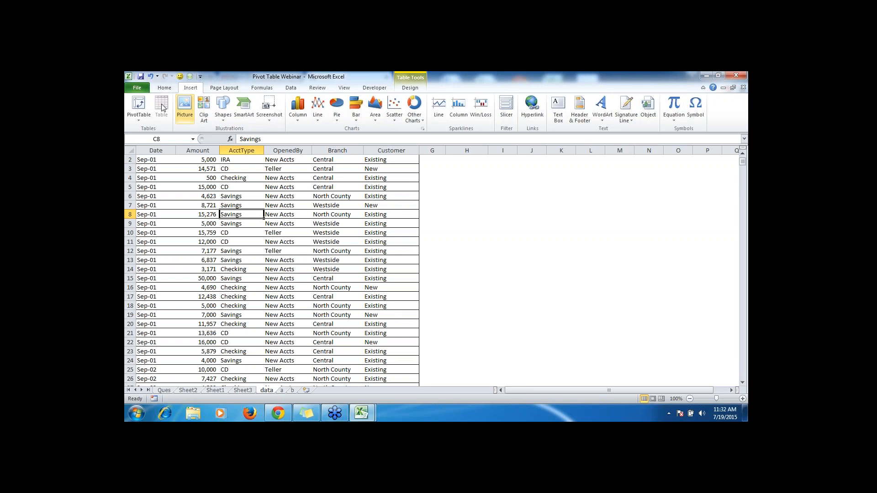
click(139, 106)
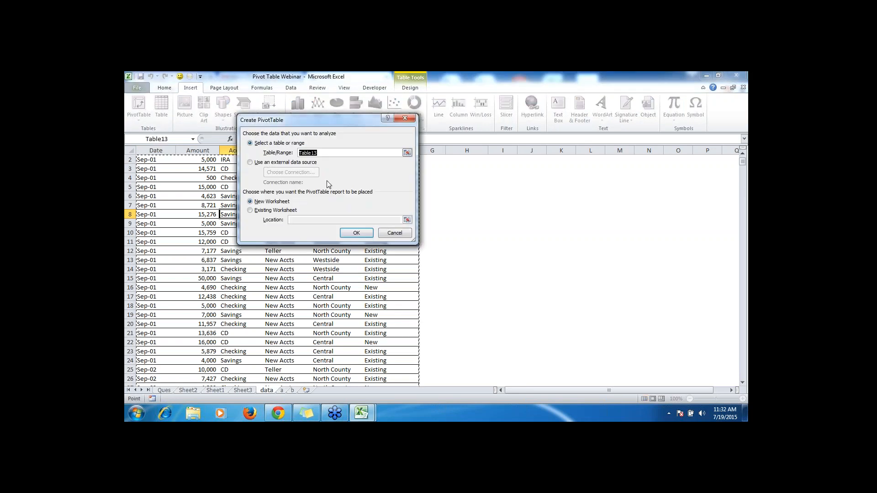
click(355, 235)
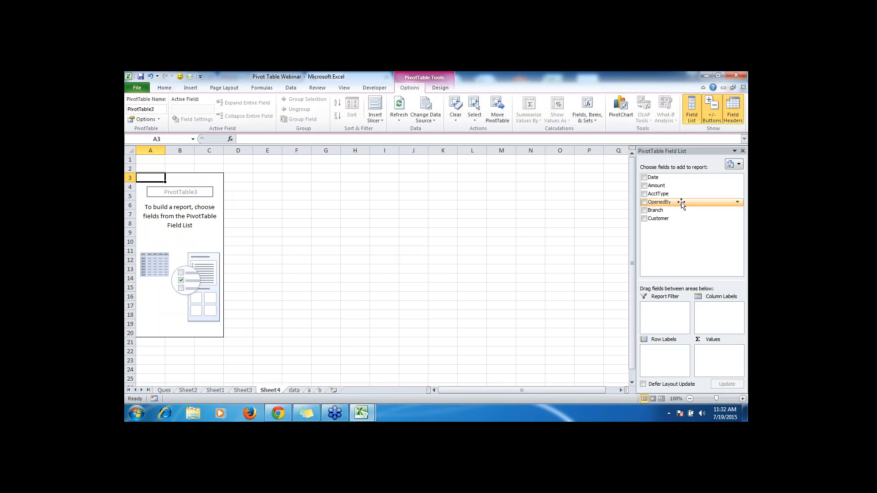
- Add OpenedBy as the report filter of the new PivotTable and filter it to Teller
drag(681, 205, 673, 283)
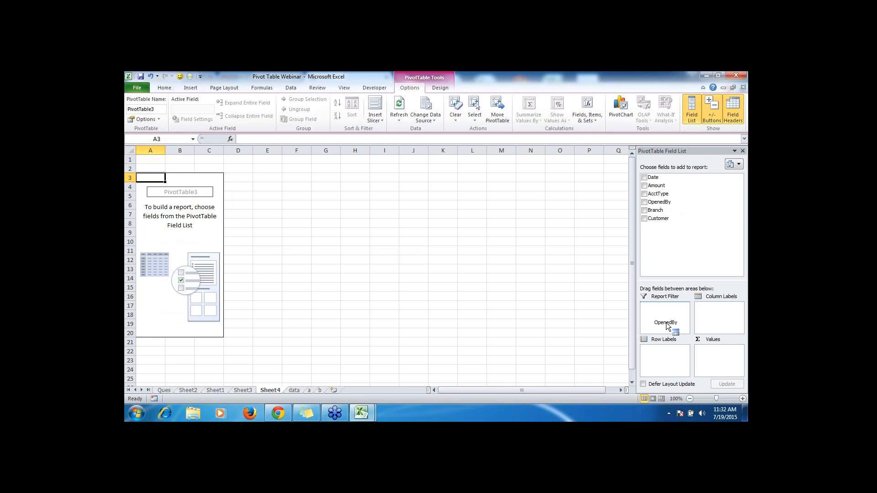
drag(667, 327, 666, 323)
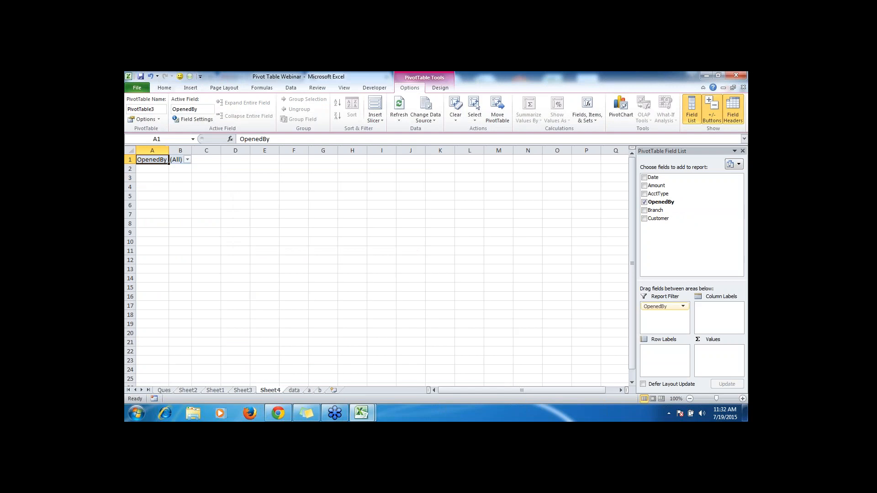
click(188, 160)
click(145, 196)
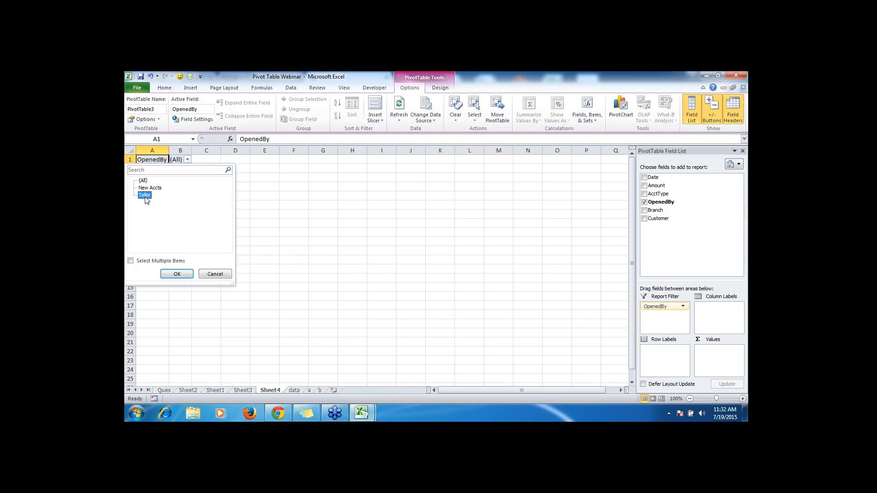
click(175, 274)
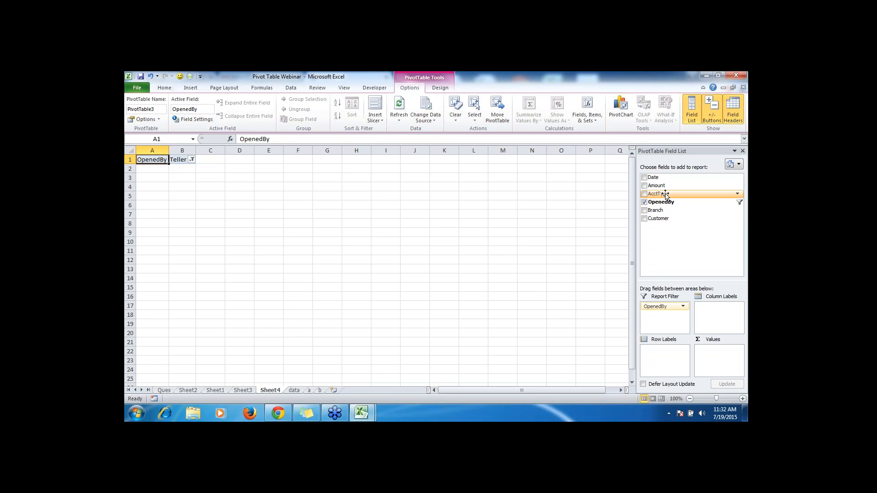
- Add AcctType as the row labels of the PivotTable filtered to Teller
drag(666, 196, 667, 358)
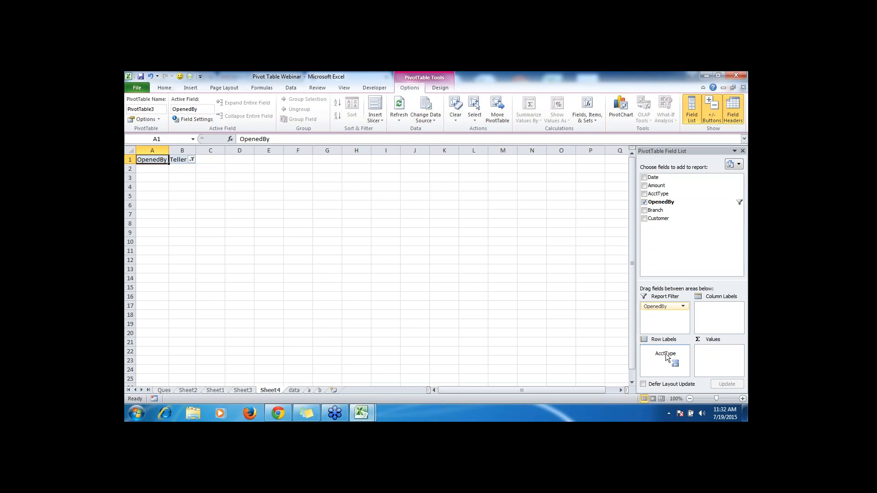
drag(666, 358, 667, 358)
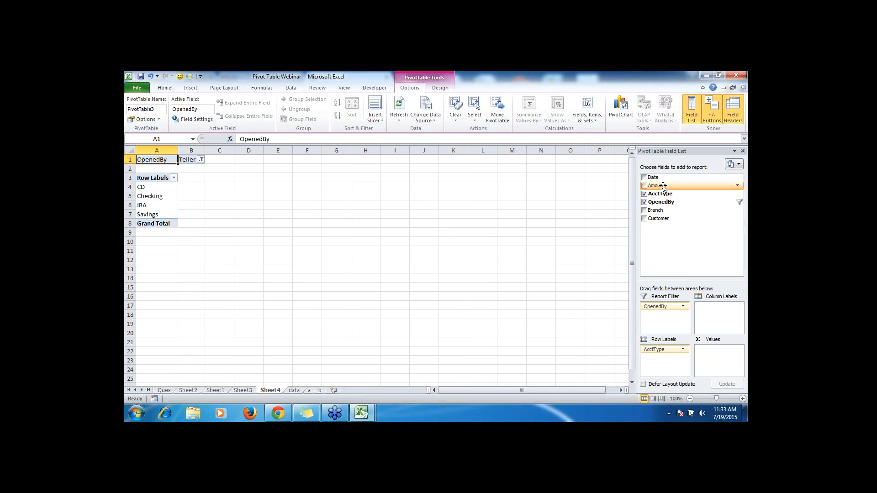
- Try Amount as the value field summarized by Count, and undo both changes
drag(663, 186, 711, 360)
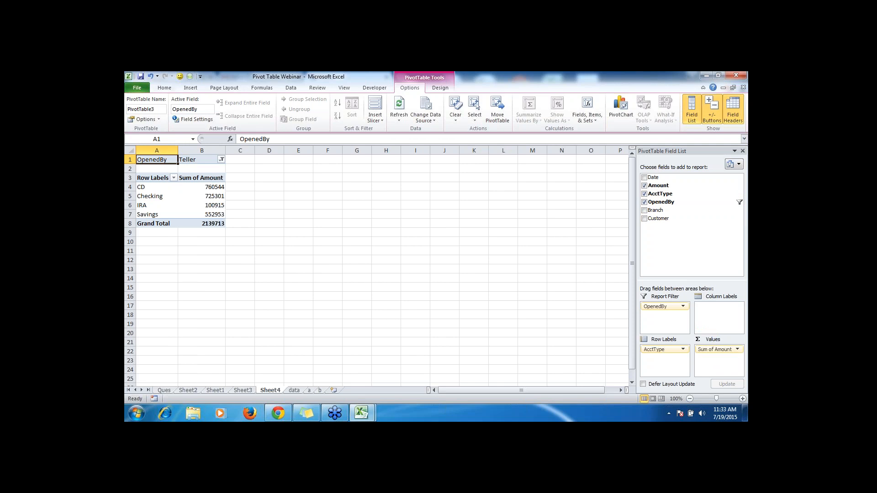
right_click(211, 198)
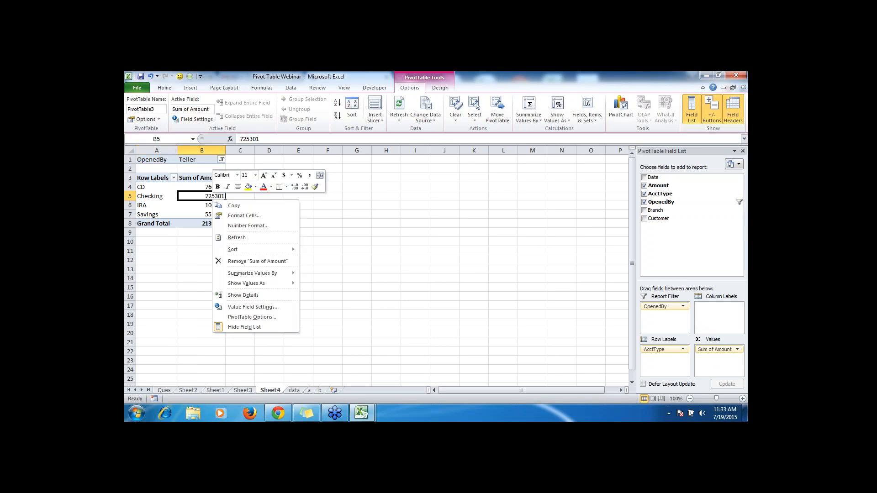
mouse_move(279, 276)
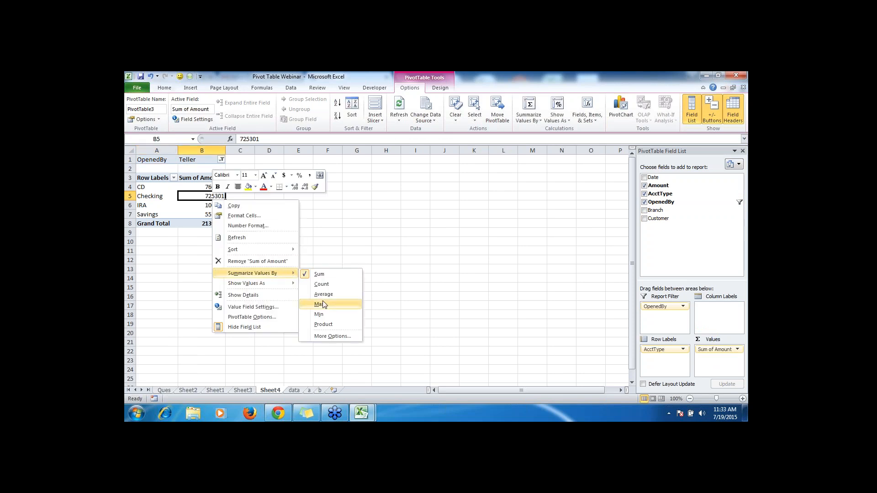
click(323, 285)
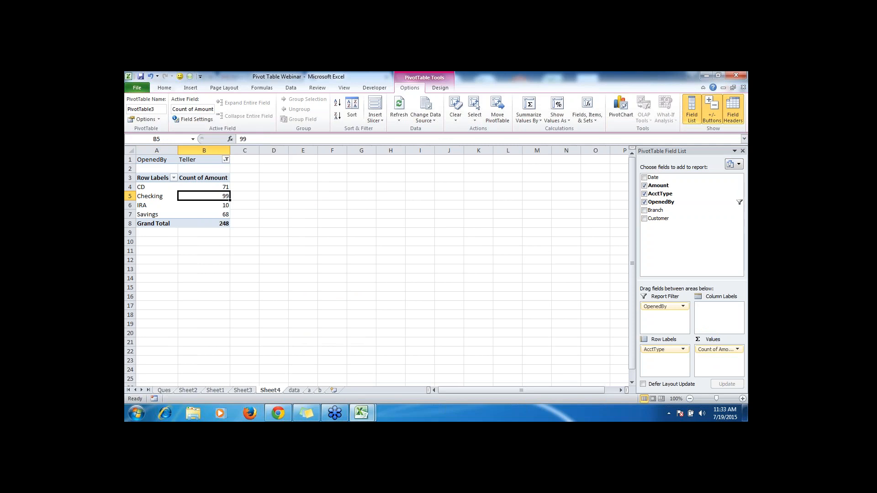
key(ctrl+z)
key(ctrl+z)
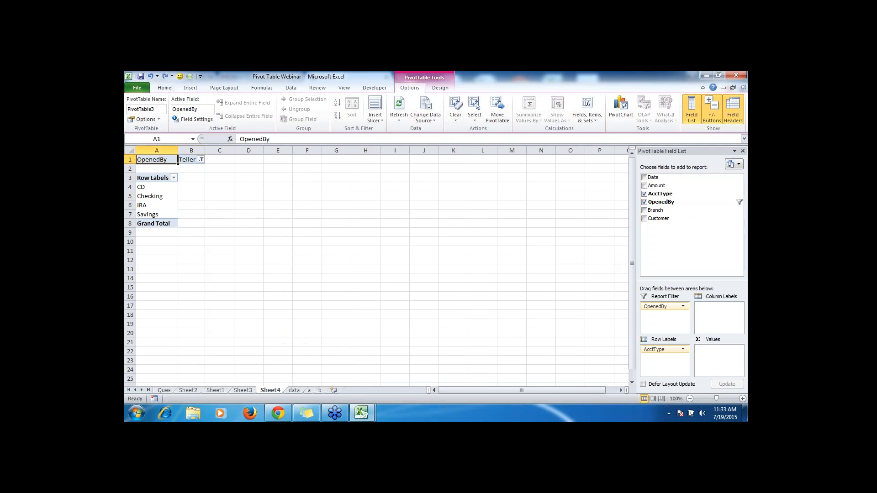
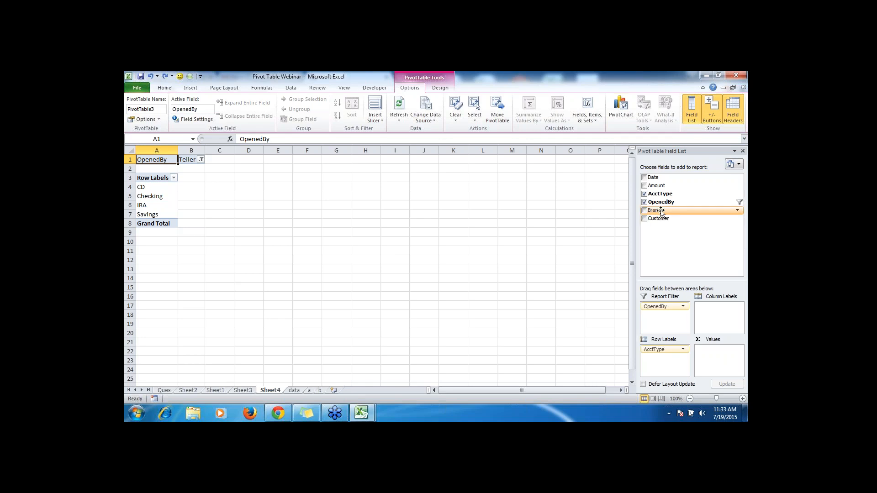
- Add Branch as the value field to count the teller-opened accounts per account type
drag(661, 213, 717, 361)
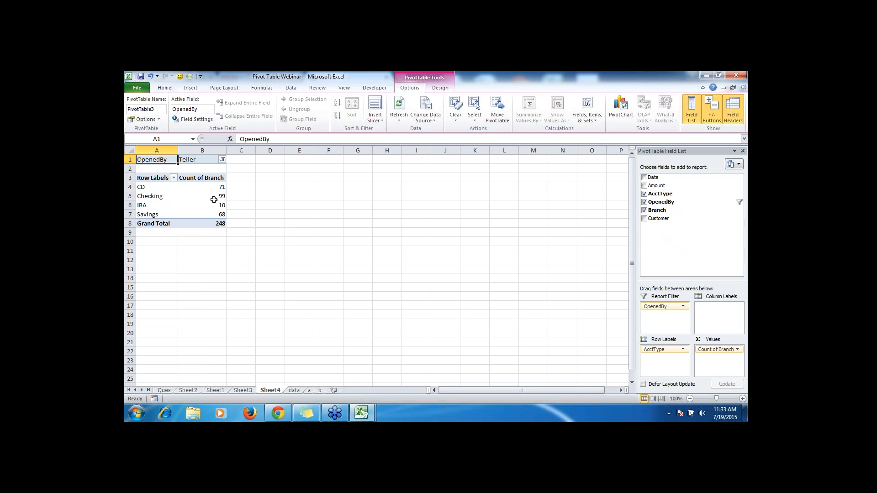
mouse_move(214, 198)
click(223, 196)
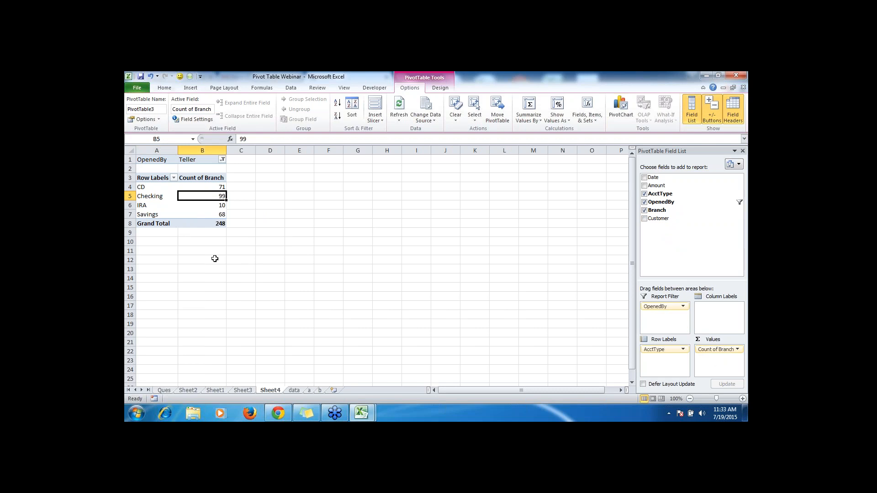
- Below question 5 on sheet Ques, list the keywords Branch, Tellers, Checking and New cust in cells B17 to B20
click(165, 391)
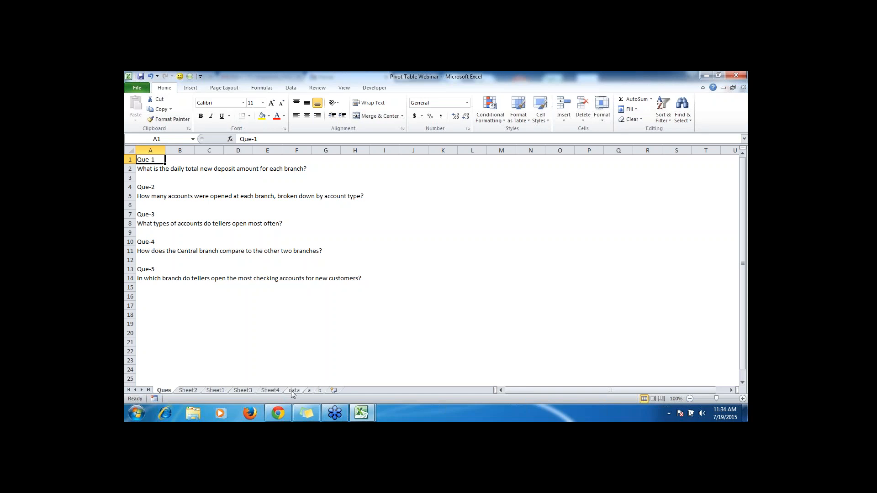
click(153, 280)
click(183, 302)
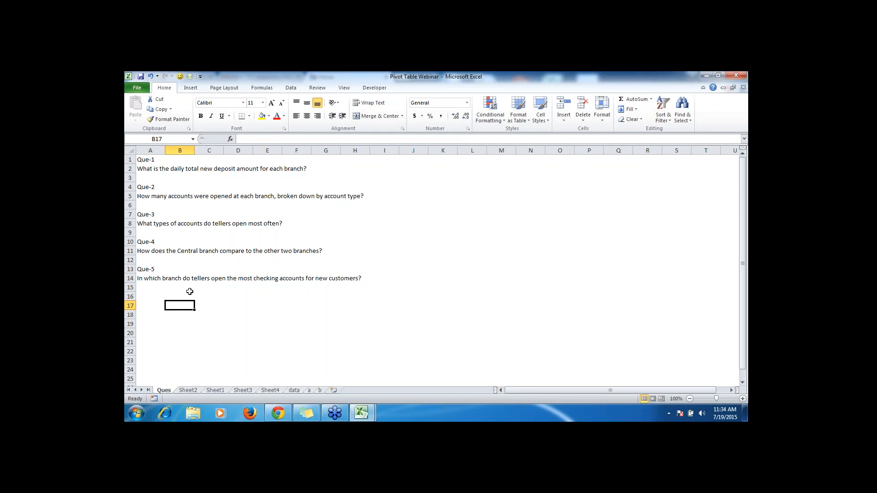
text(Bra)
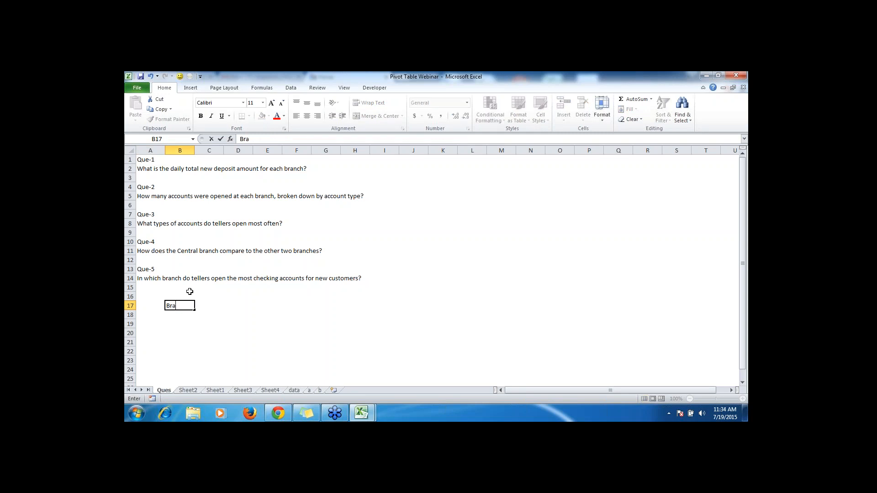
text(nch)
key(Return)
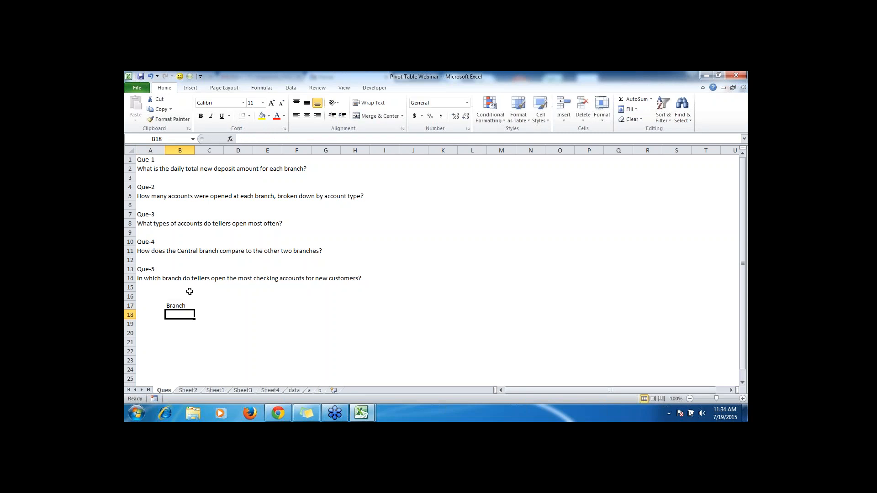
text(Tellers)
key(Return)
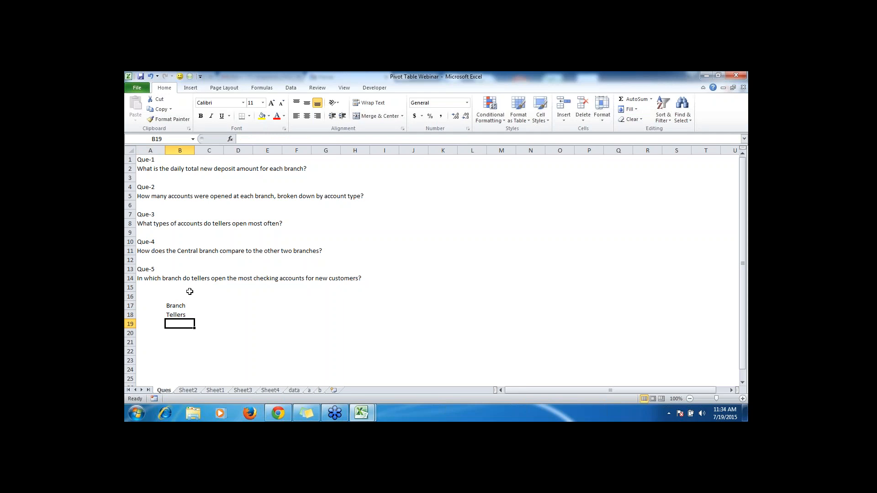
text(Checking)
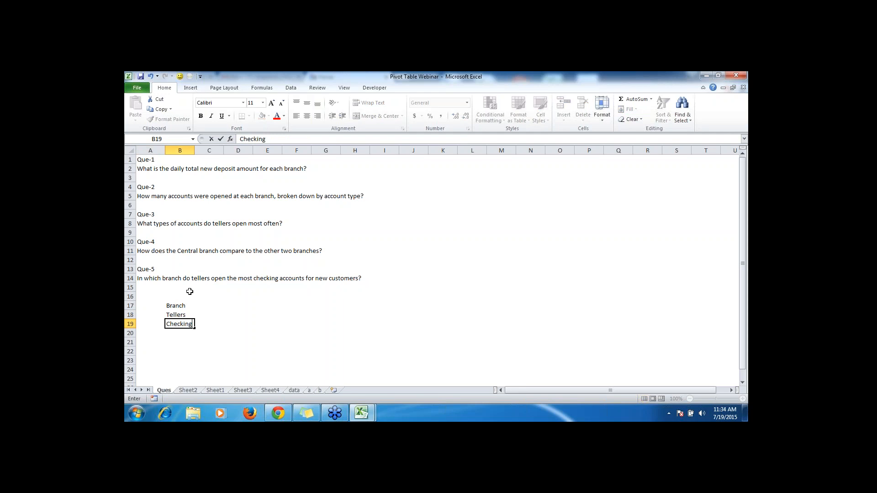
key(Return)
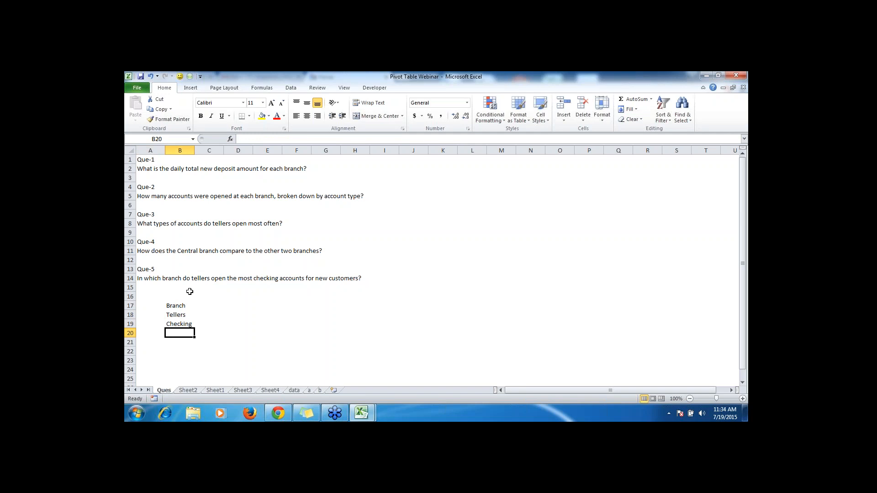
text(New cust)
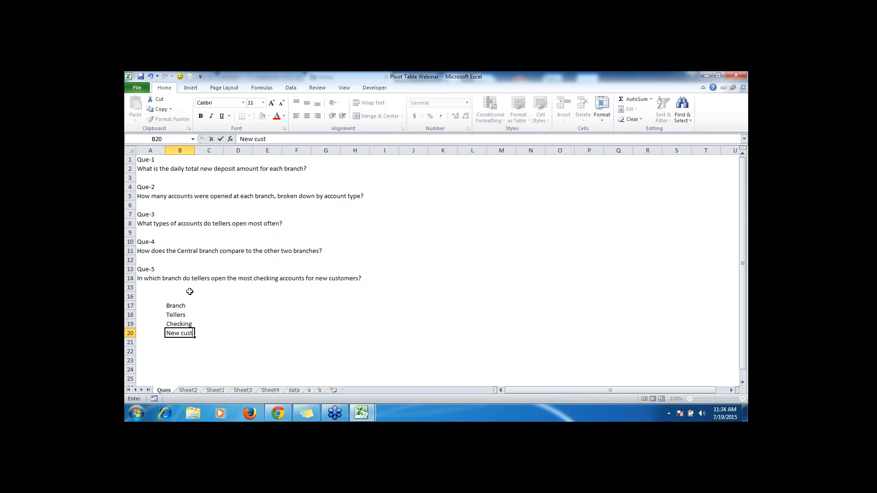
key(Return)
- Copy the keyword list in B17:B20 on sheet Ques
key(Up)
key(Up)
key(Up)
key(Up)
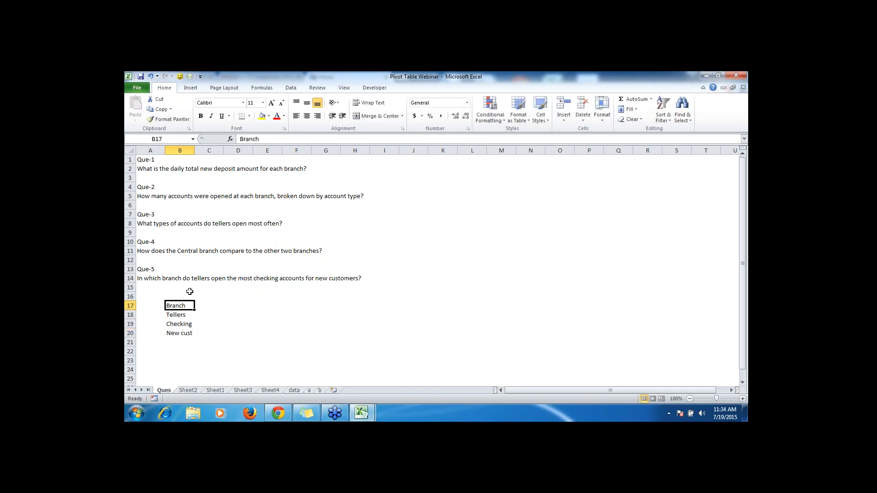
key(shift+Down)
key(shift+Down)
key(shift+Down)
key(ctrl+c)
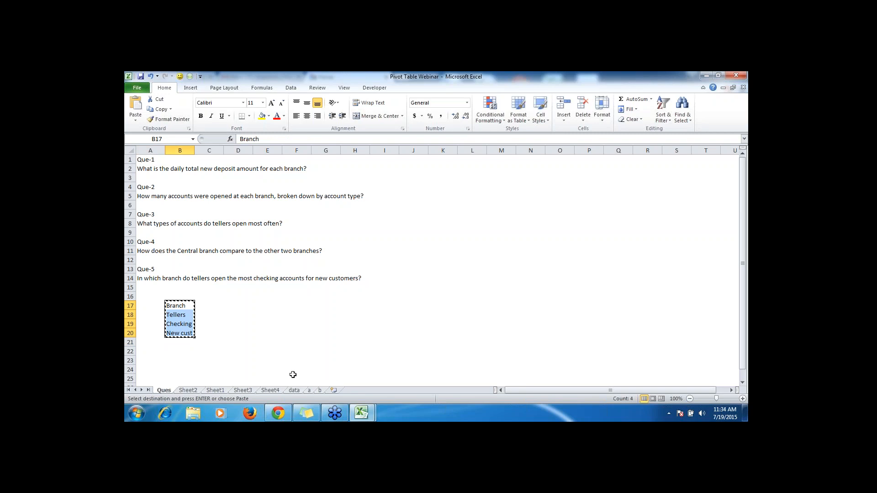
- Create another PivotTable from Table13 on the data sheet, placed in a new worksheet
click(294, 390)
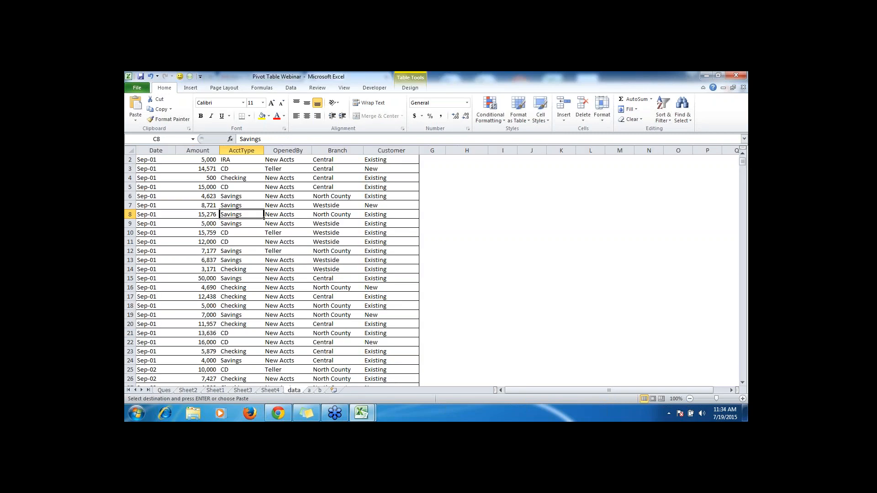
click(190, 87)
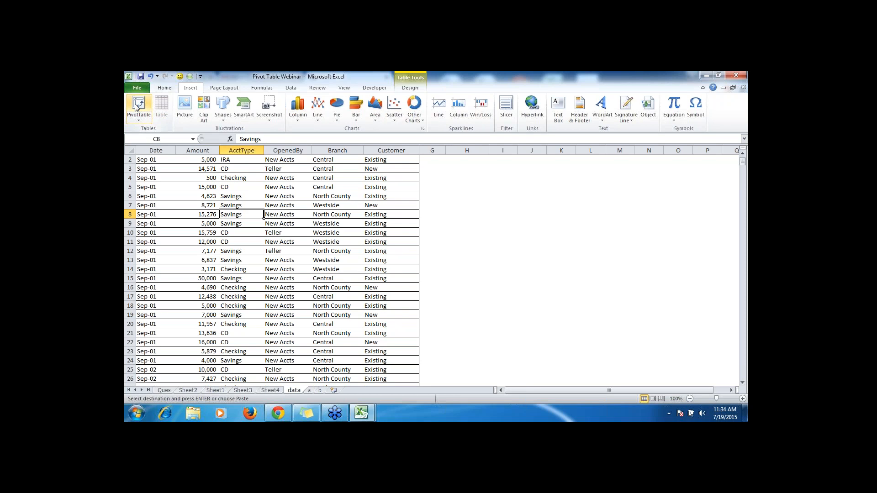
click(135, 109)
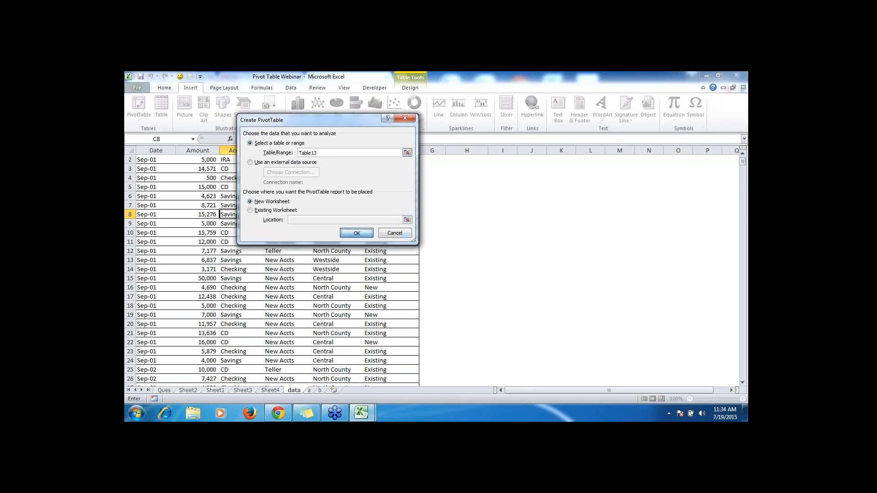
click(363, 232)
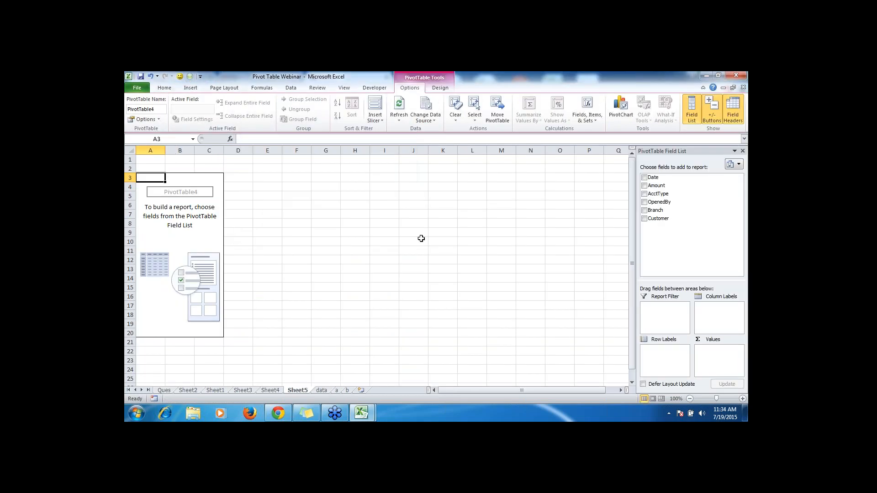
- Copy the keyword list from sheet Ques again and paste it into Sheet5 starting at cell K8, beside the empty PivotTable
click(193, 391)
click(167, 392)
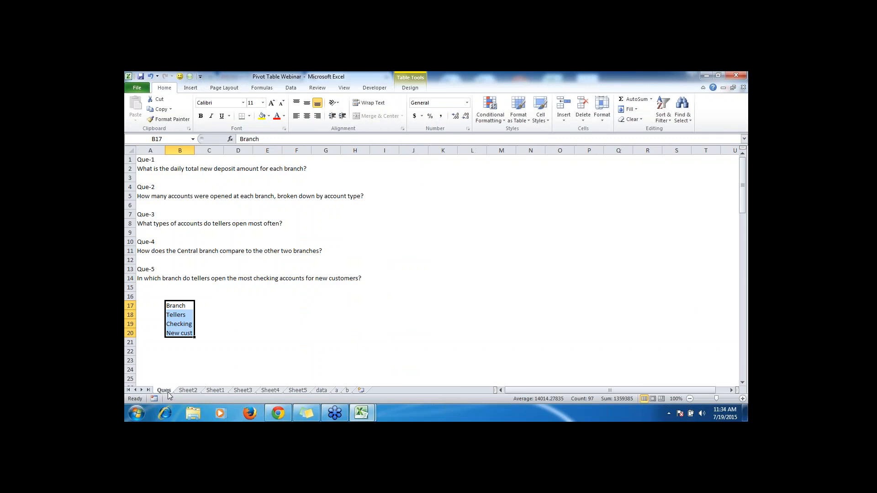
key(ctrl+c)
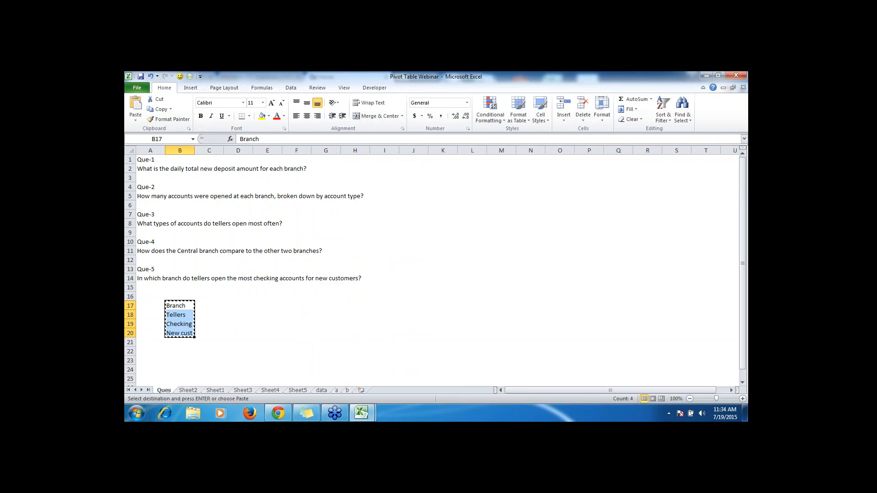
click(319, 391)
click(303, 391)
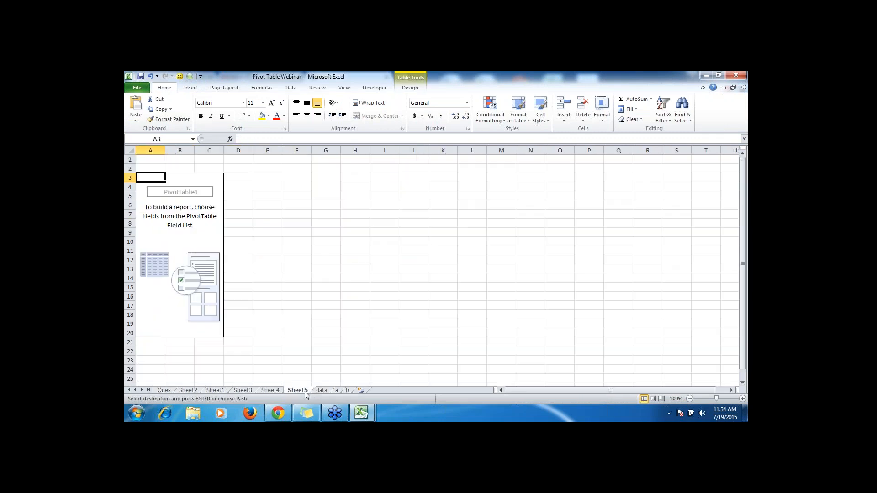
click(443, 222)
key(ctrl+v)
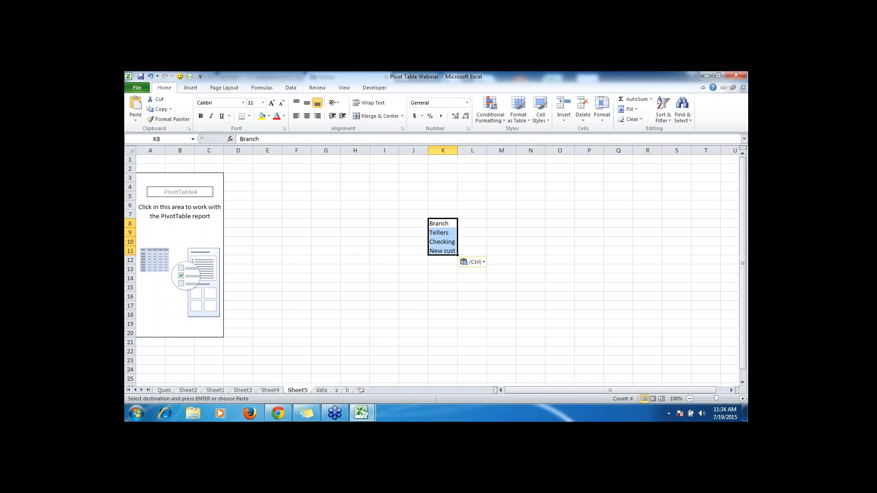
- Add Branch as row labels and OpenedBy as report filter of the Sheet5 PivotTable, filtered to Teller
click(174, 251)
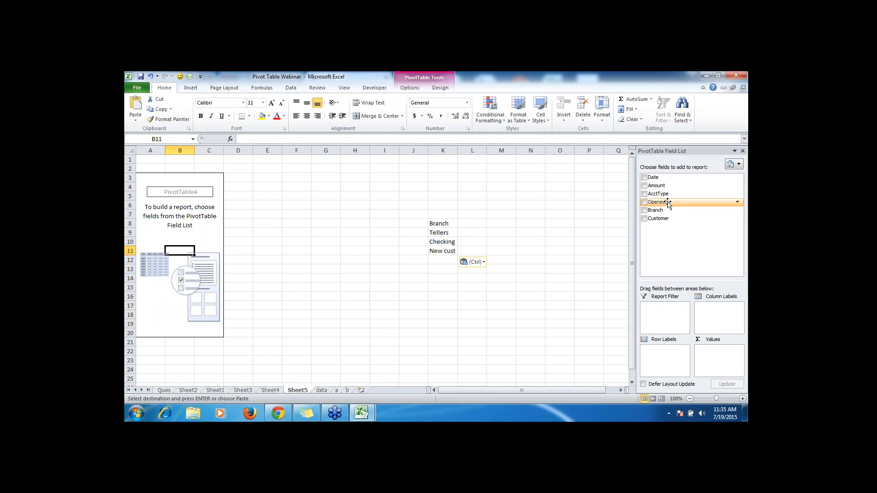
drag(660, 211, 665, 369)
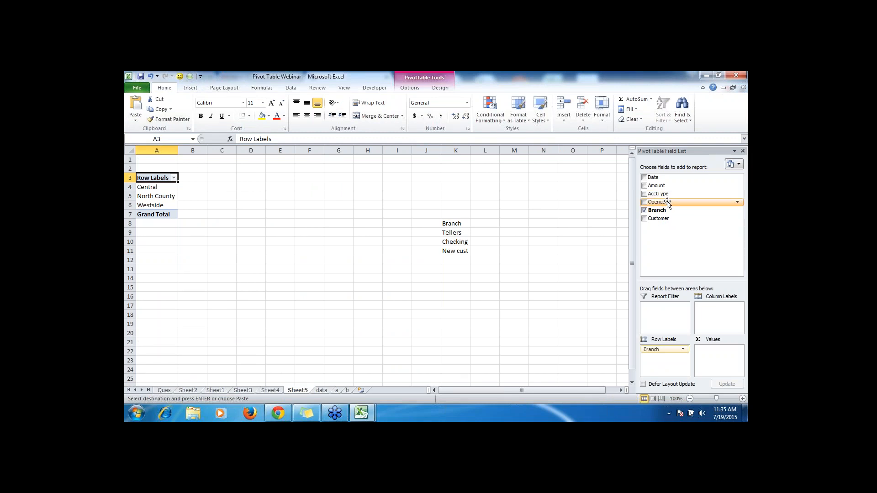
drag(664, 204, 669, 315)
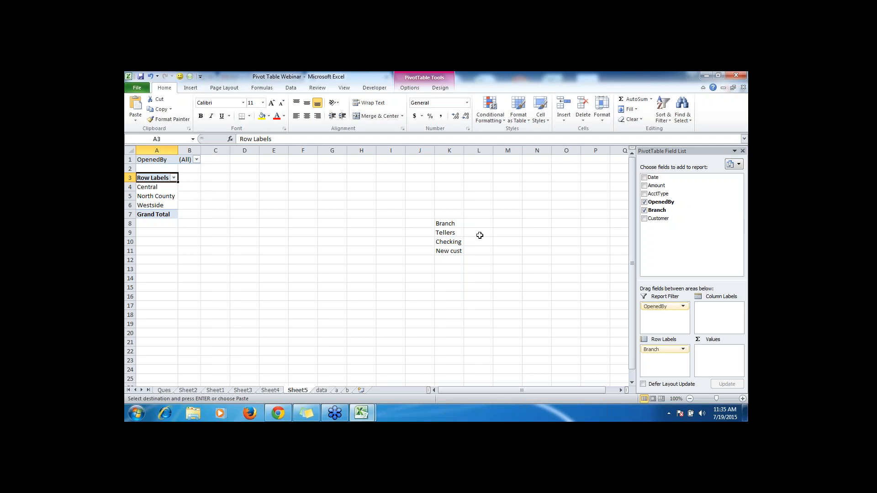
click(197, 160)
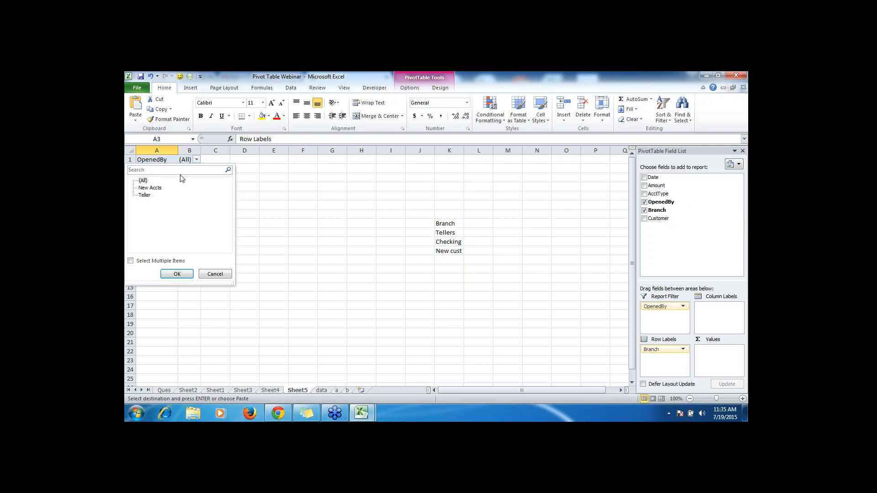
click(145, 195)
click(176, 274)
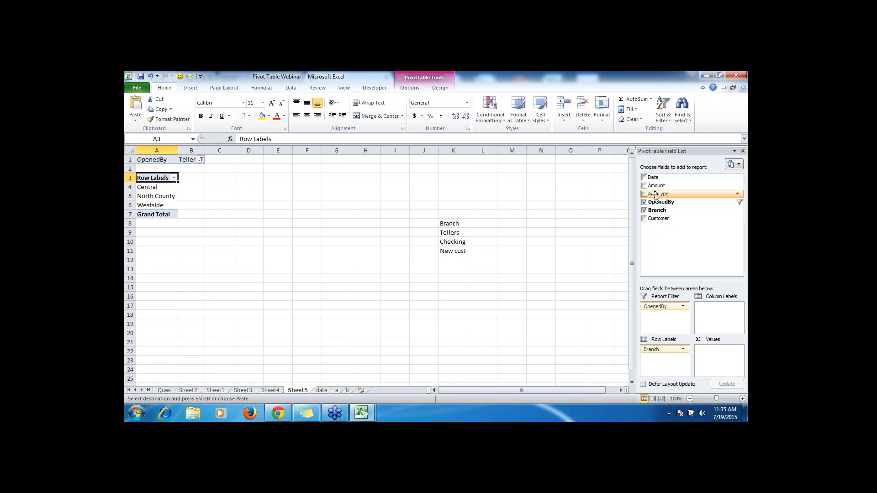
- Add AcctType as a report filter of the Sheet5 PivotTable, filtered to Checking
drag(655, 195, 677, 232)
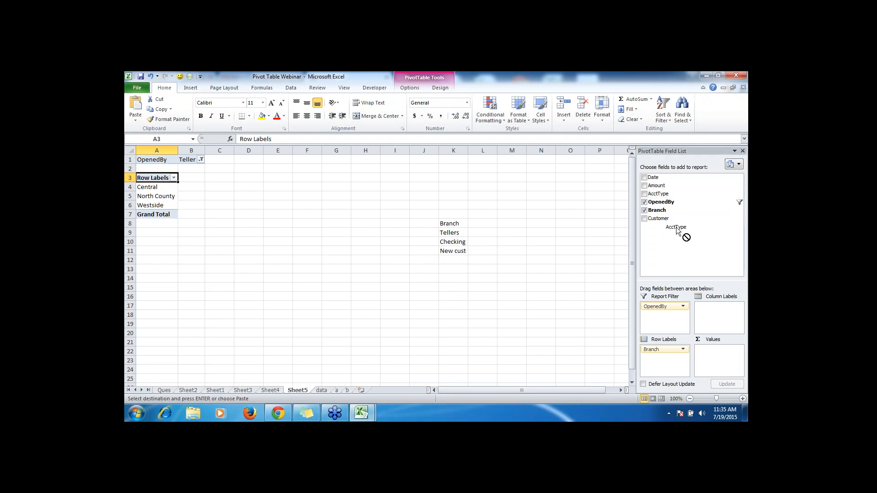
drag(677, 232, 666, 324)
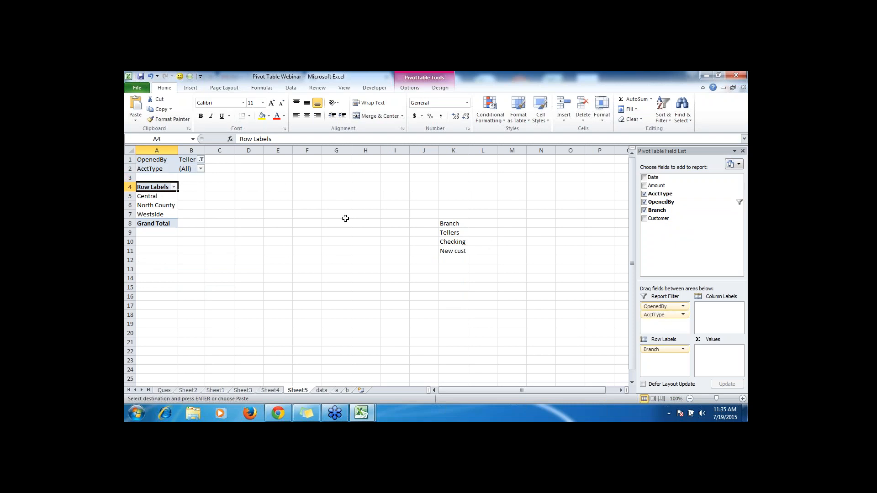
click(200, 170)
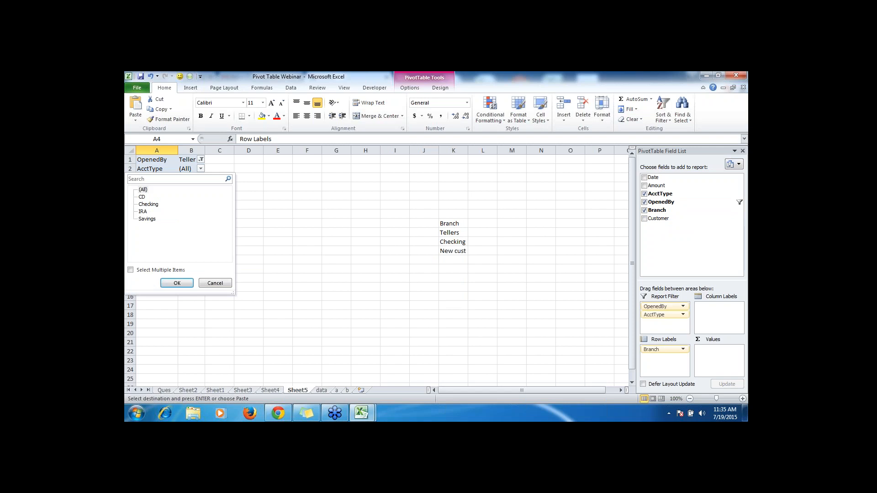
click(154, 205)
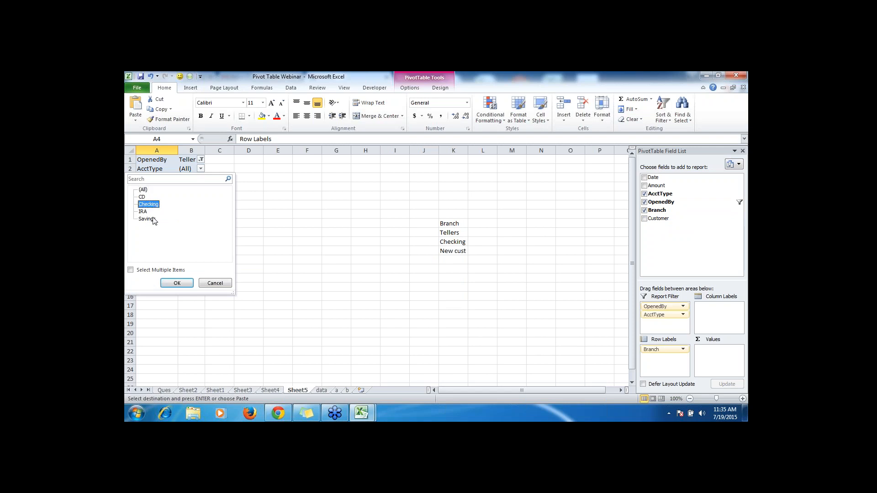
click(185, 286)
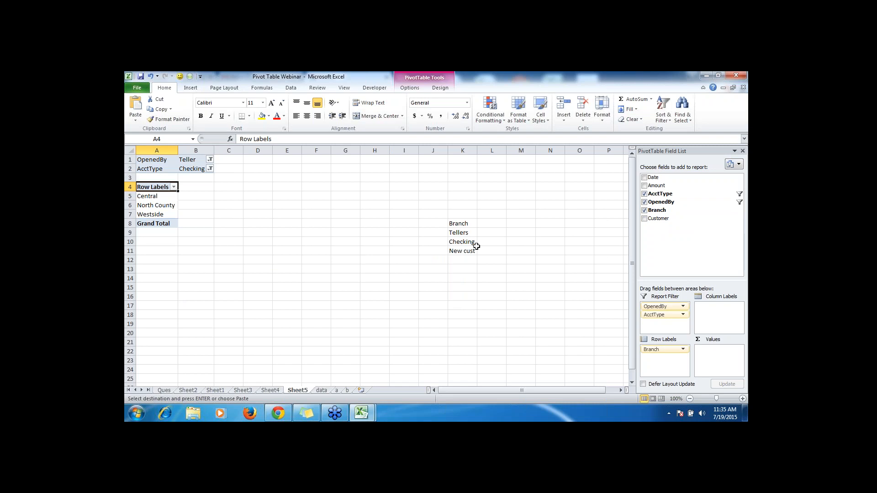
- Add Customer as a report filter set to New, and place OpenedBy in the values area as a count
drag(655, 222, 659, 324)
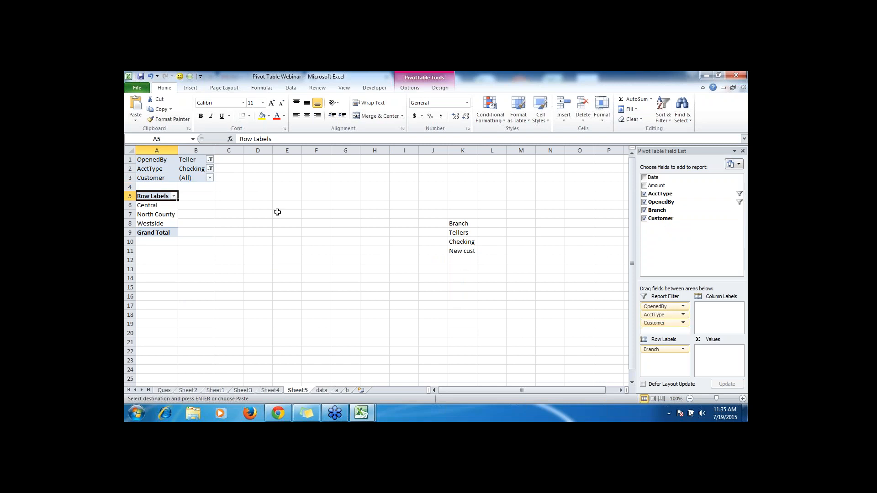
click(210, 178)
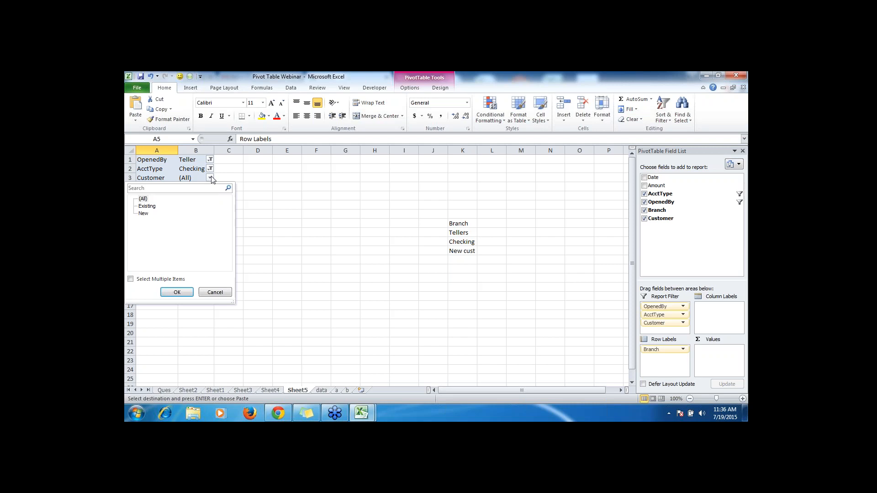
click(144, 213)
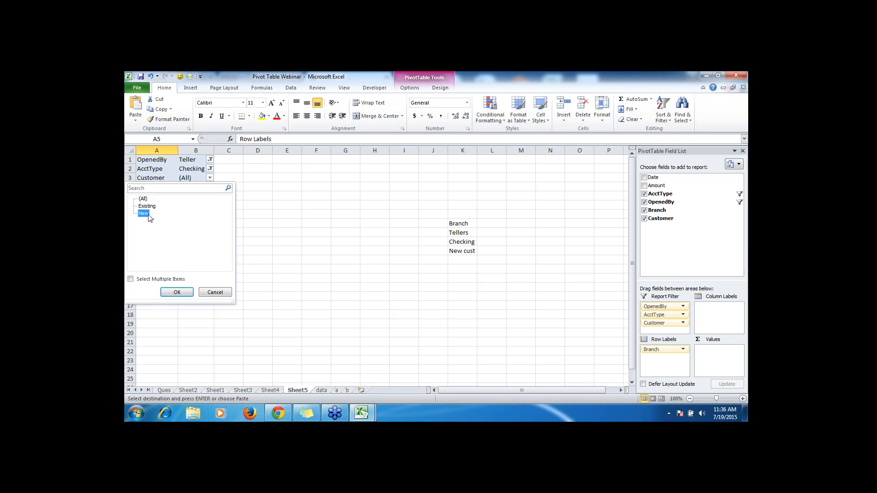
click(178, 291)
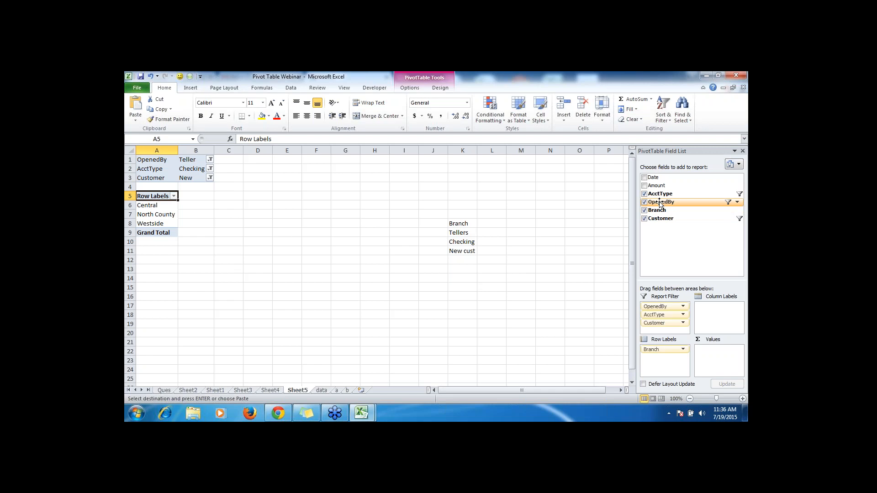
drag(660, 203, 716, 358)
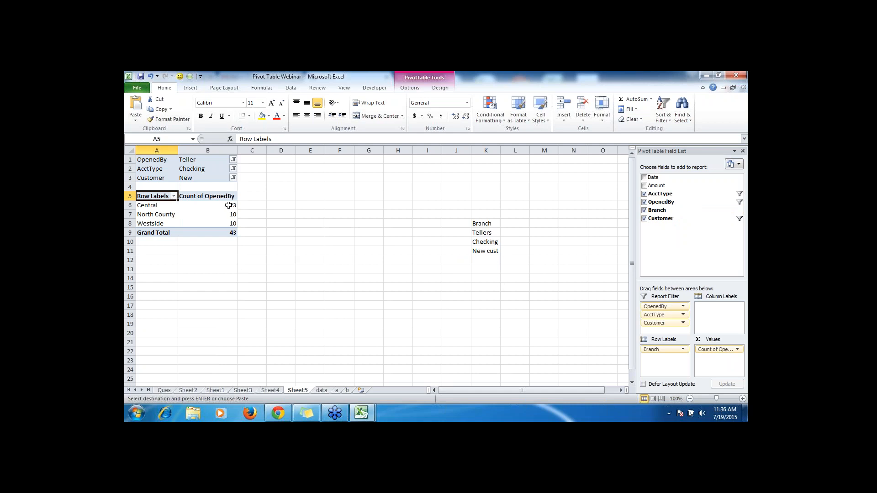
click(232, 207)
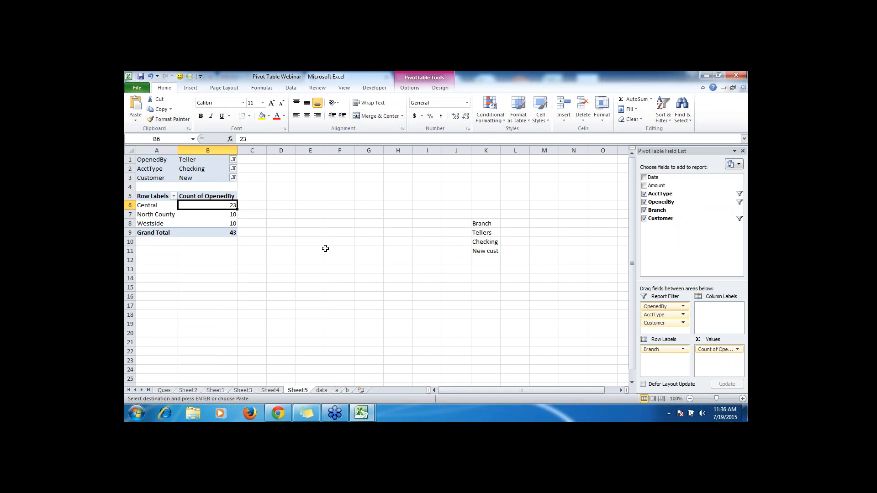
- Check the questions on sheet Ques and create a PivotTable from Table13 on the data sheet, placed in a new worksheet
click(164, 391)
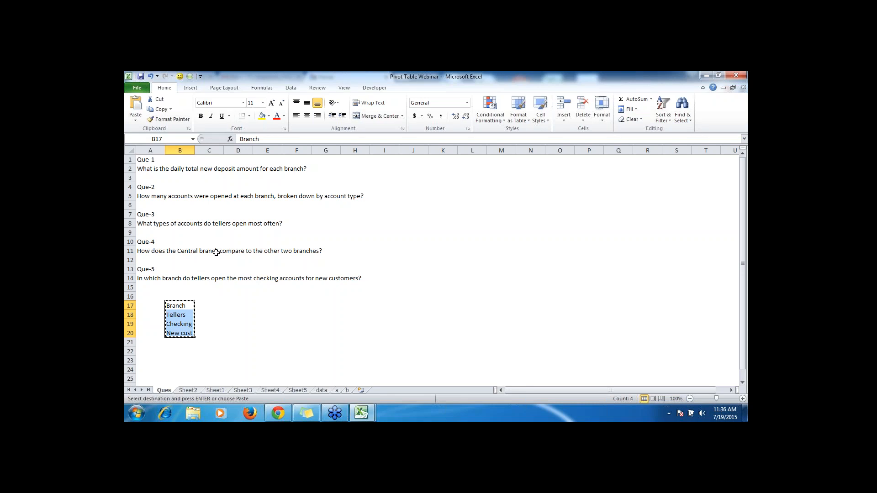
click(438, 409)
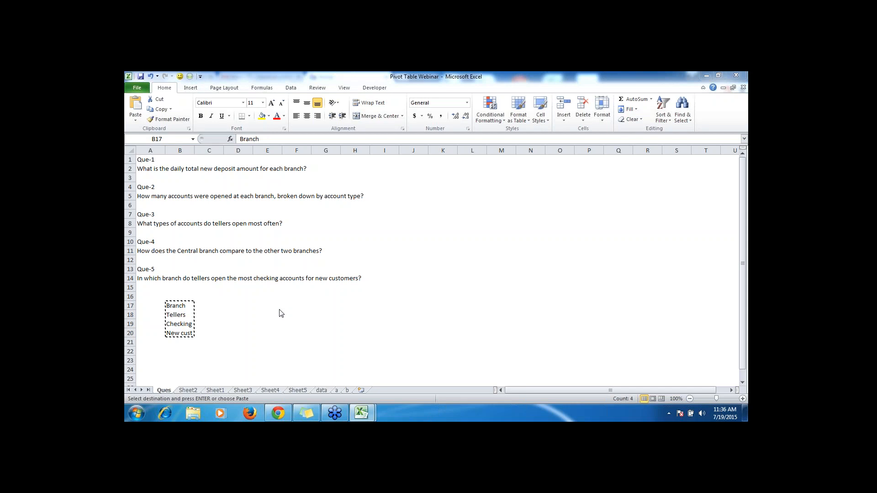
click(246, 344)
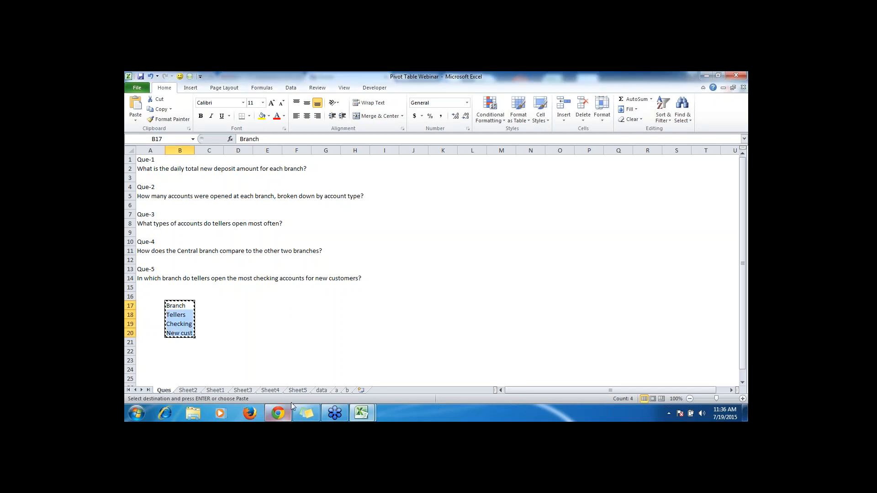
click(321, 392)
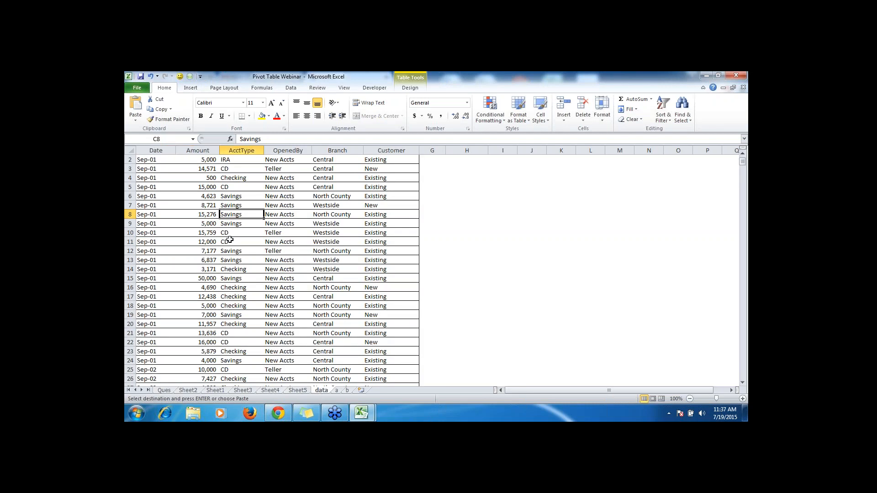
click(196, 90)
click(139, 105)
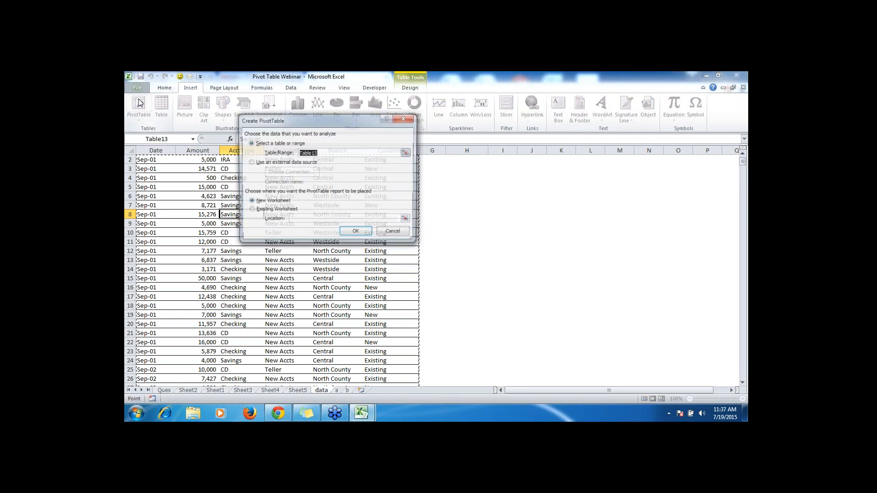
click(366, 234)
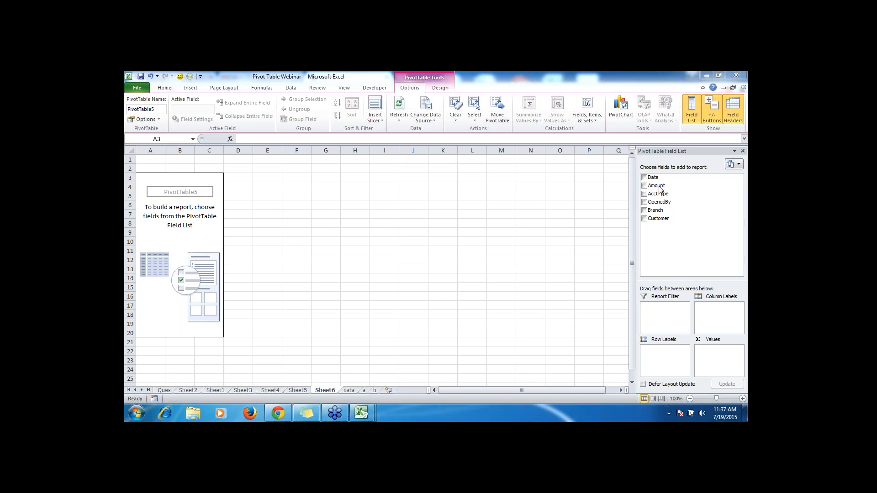
- Lay out the Sheet6 PivotTable with Branch as column labels, AcctType as row labels and the count of OpenedBy as values
click(655, 211)
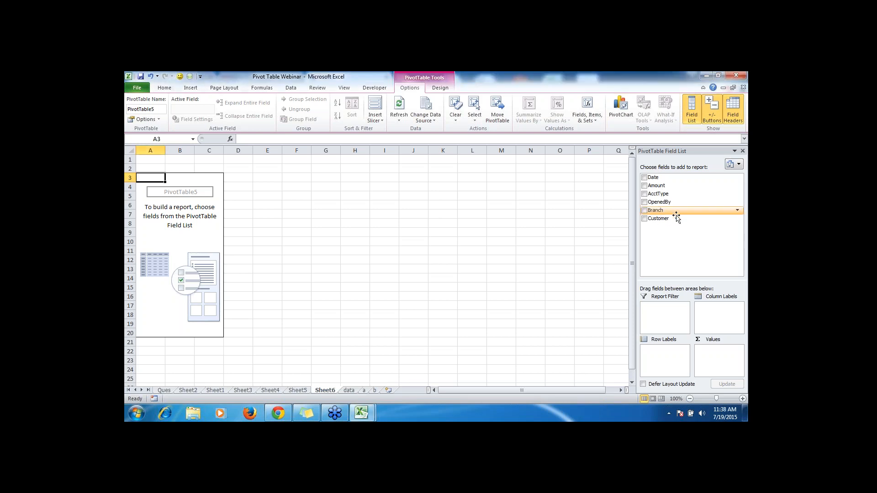
drag(696, 237, 710, 313)
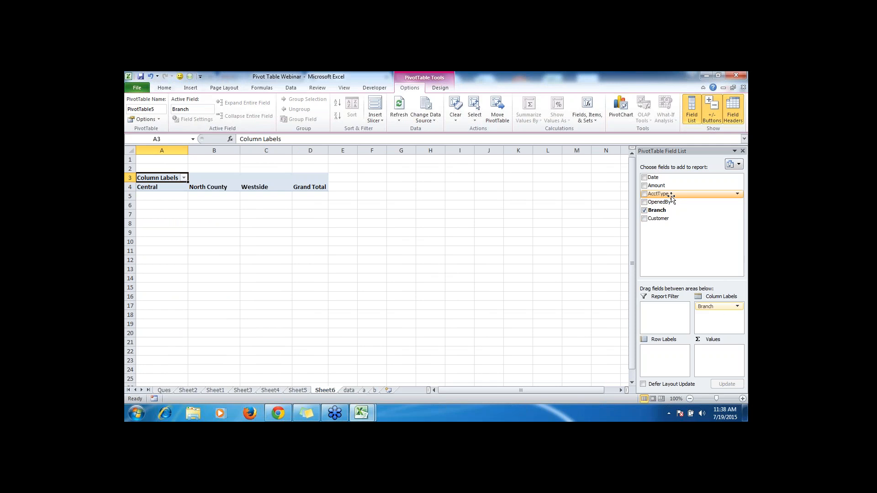
drag(666, 196, 670, 367)
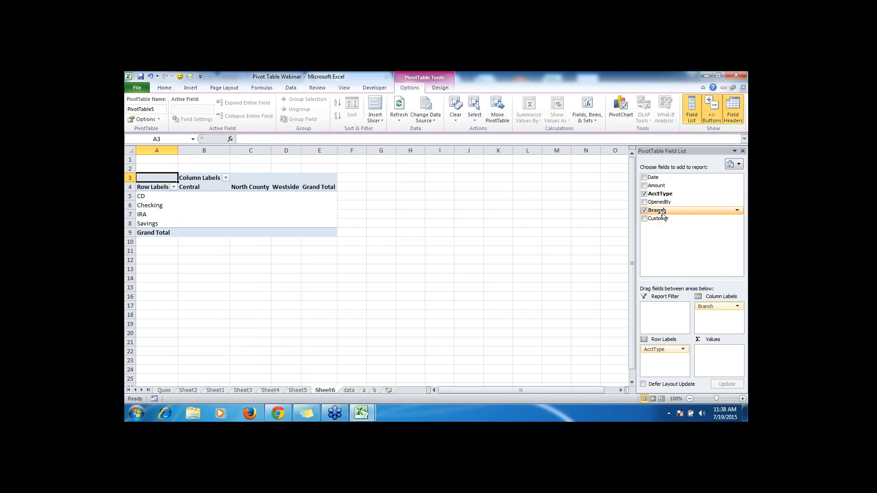
drag(655, 202, 716, 364)
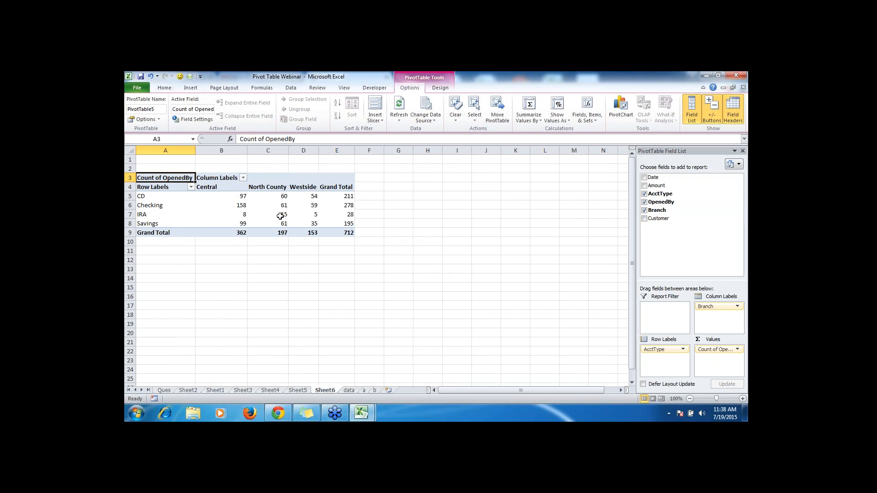
mouse_move(280, 216)
mouse_move(213, 190)
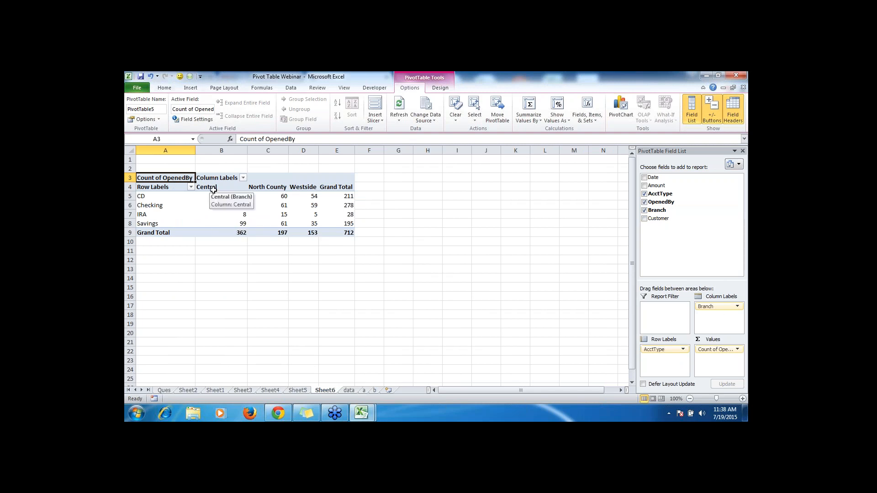
- Group the North County and Westside column labels of the Sheet6 PivotTable
click(264, 188)
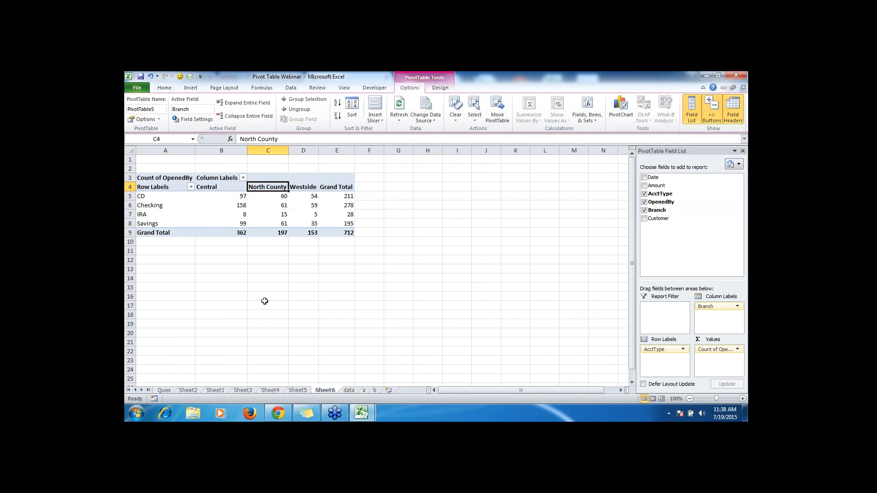
key(shift+Right)
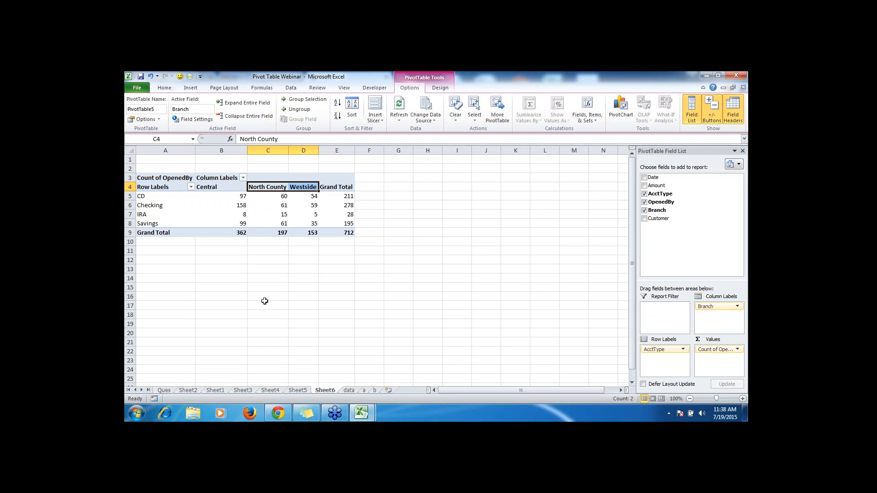
click(298, 217)
click(273, 188)
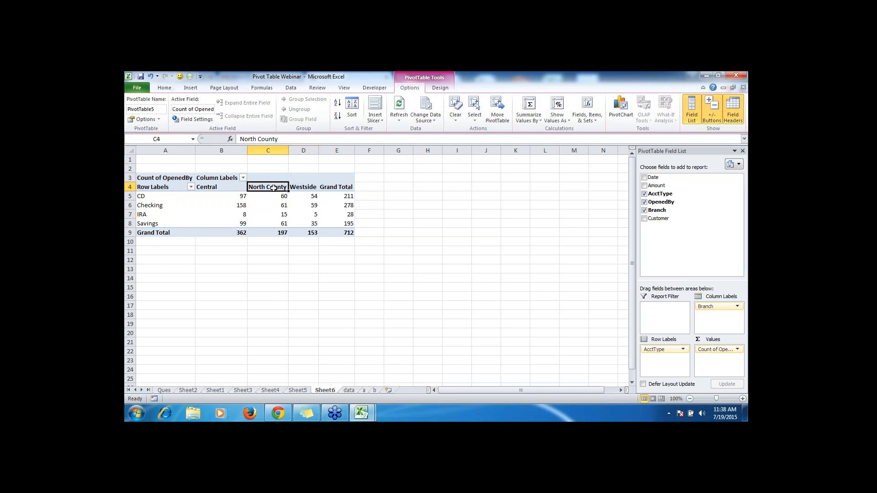
key(shift+Right)
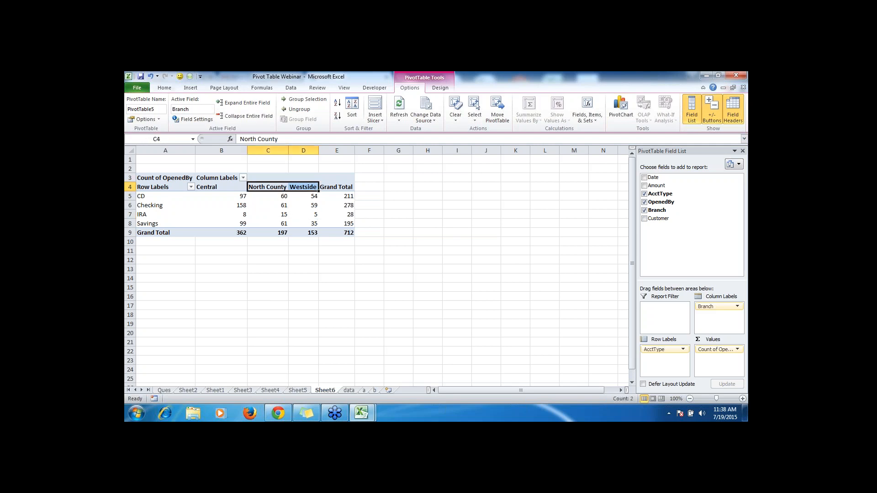
right_click(304, 187)
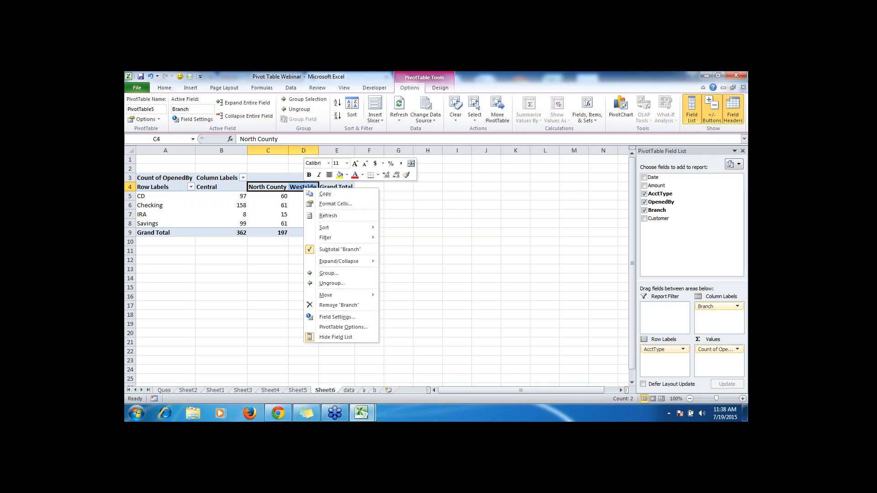
click(327, 274)
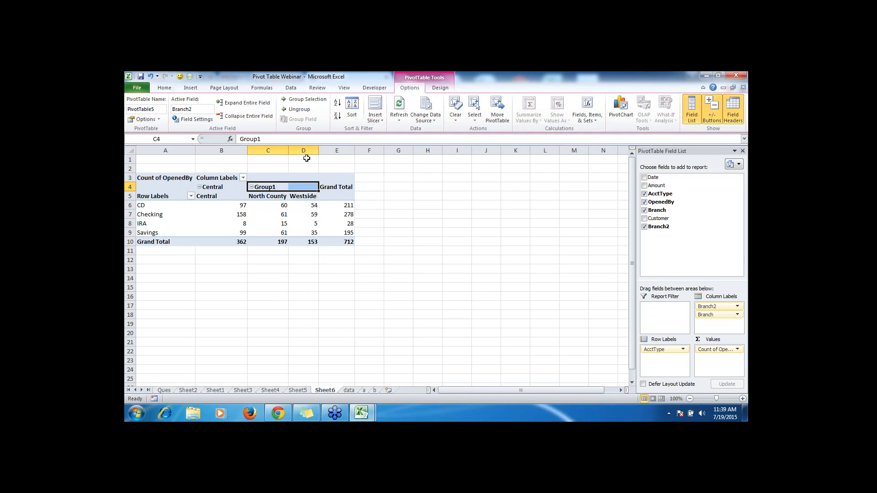
- Rename the group of North County and Westside as Other Branches
click(291, 140)
key(BackSpace)
key(BackSpace)
key(BackSpace)
key(BackSpace)
key(BackSpace)
key(BackSpace)
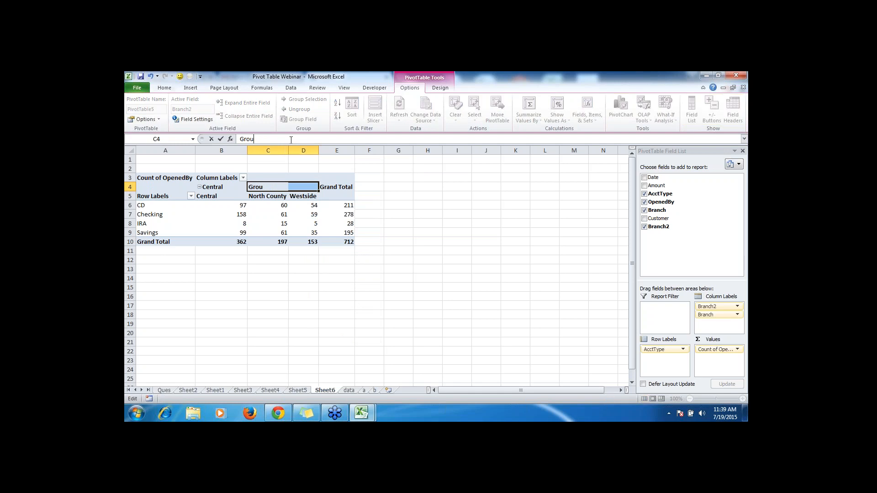
text(Other Branches)
key(Return)
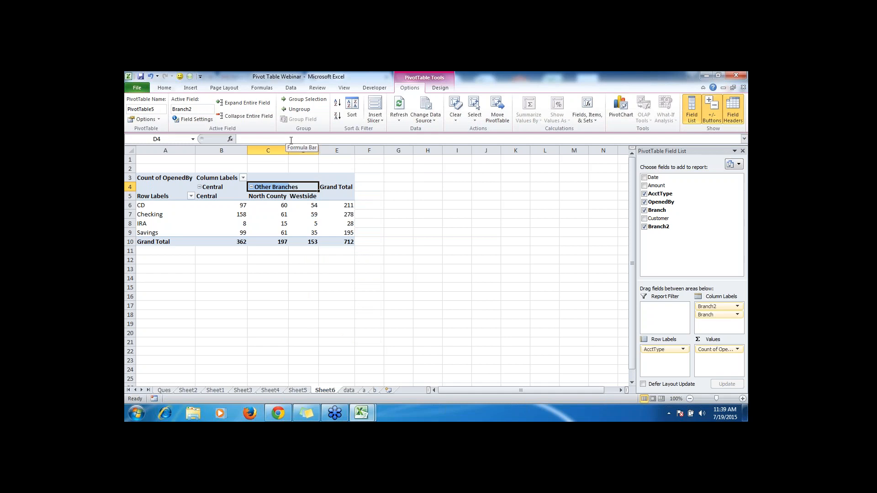
- Collapse the Other Branches group so its two branches are combined in a single column
click(280, 214)
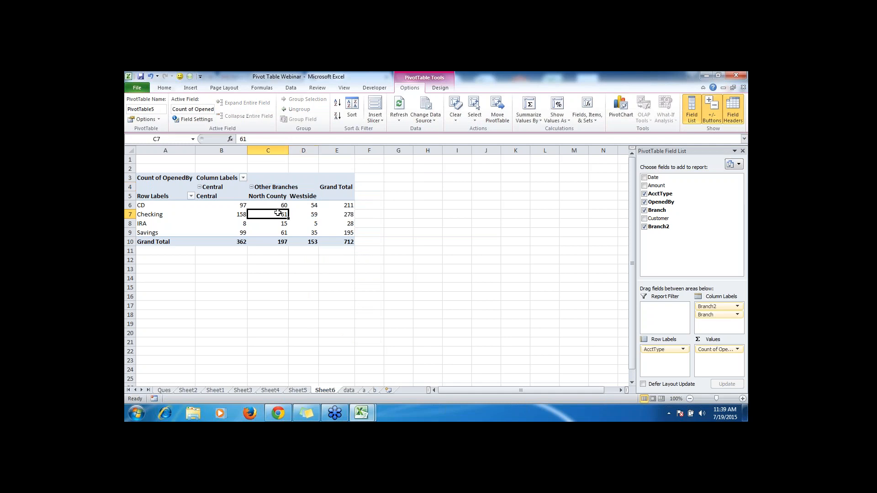
click(251, 187)
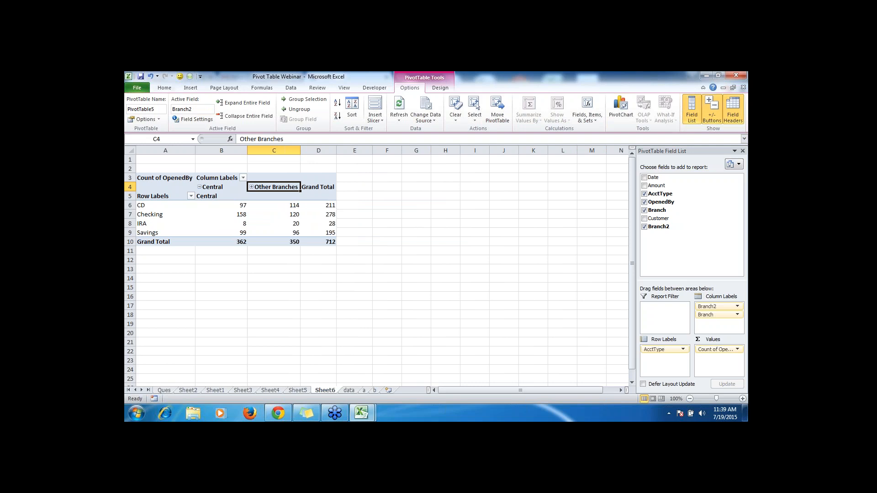
mouse_move(288, 228)
click(288, 222)
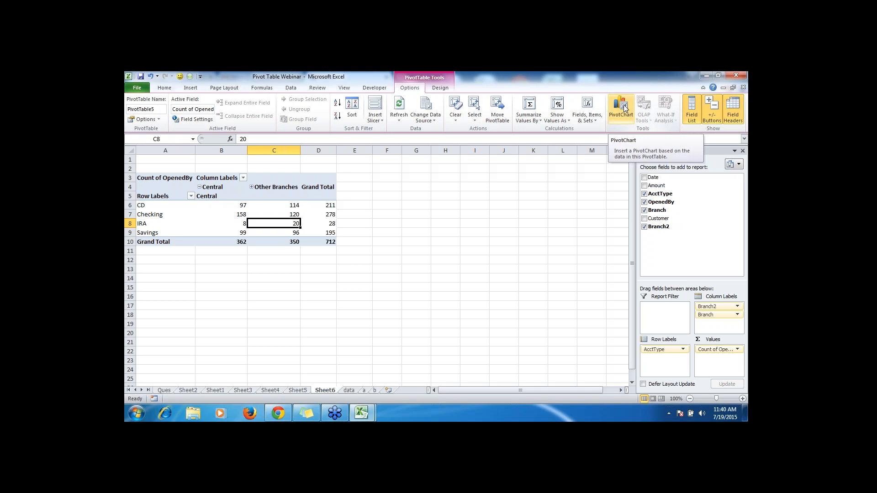
click(196, 90)
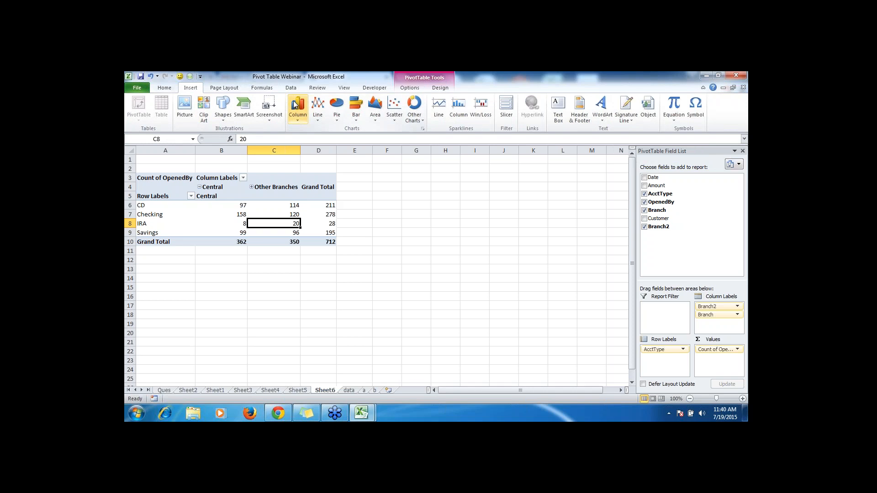
mouse_move(231, 208)
click(410, 88)
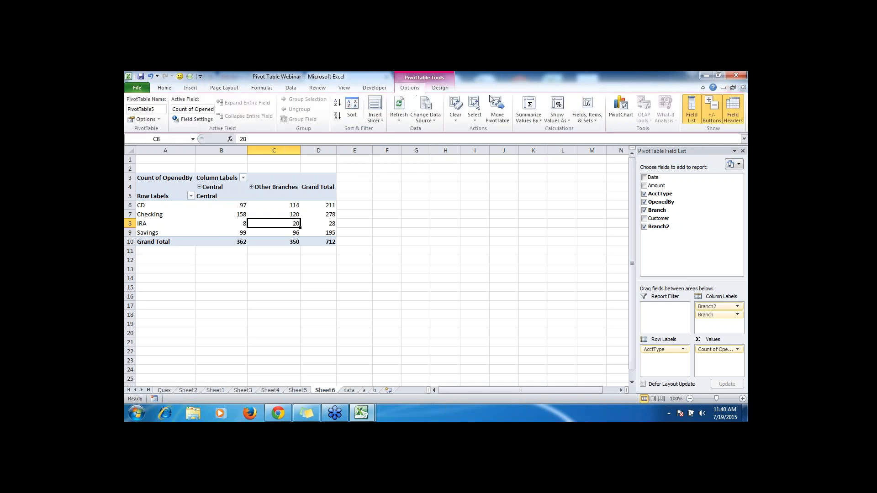
- Insert a 3-D clustered column PivotChart from the Sheet6 PivotTable, place it beside the table and enlarge it
click(619, 109)
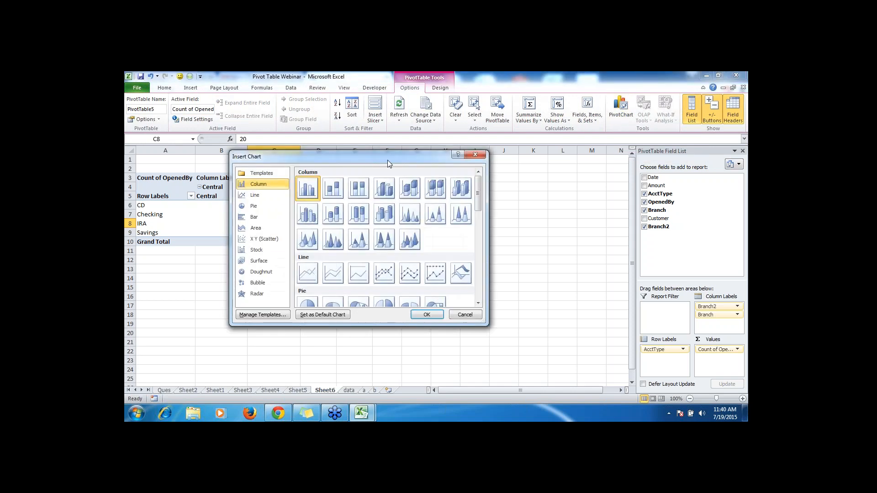
drag(386, 159, 517, 154)
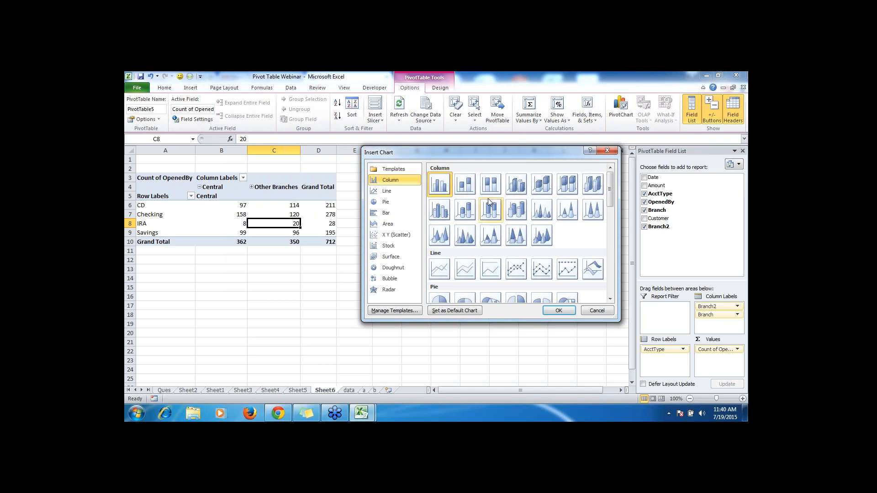
double_click(517, 185)
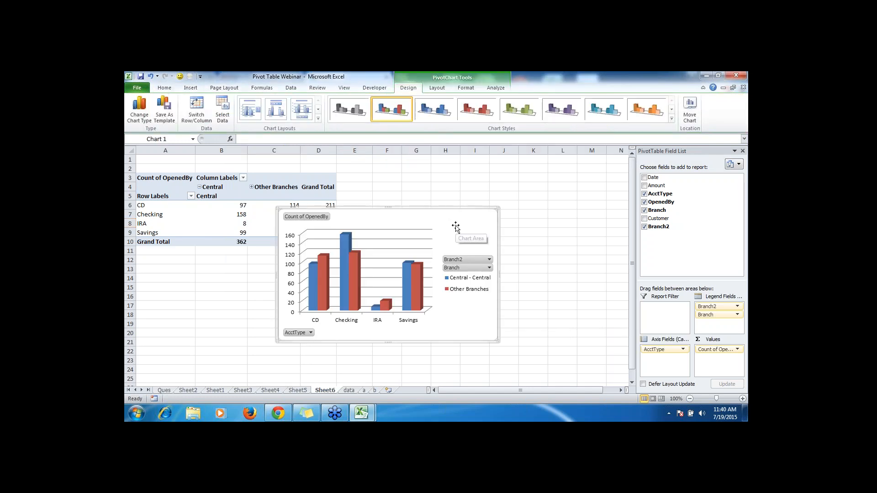
drag(472, 219, 517, 188)
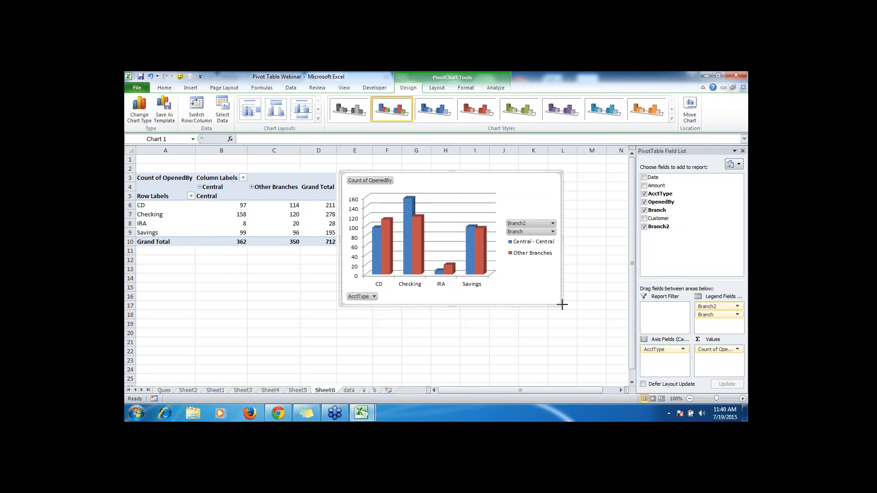
drag(562, 303, 618, 337)
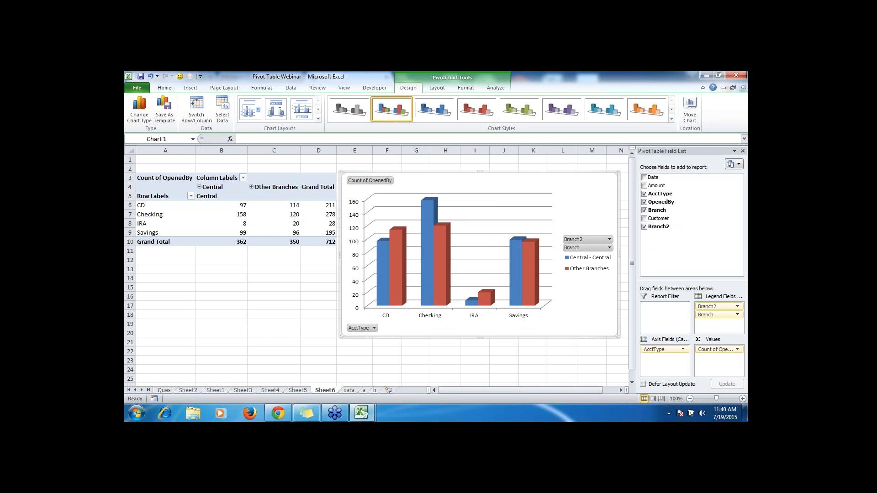
- Filter the PivotChart's AcctType field to show only Checking
click(375, 328)
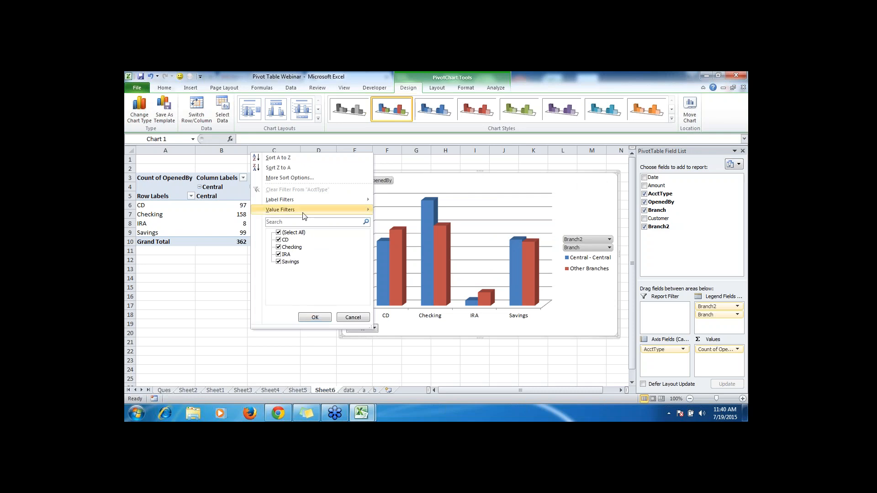
click(278, 233)
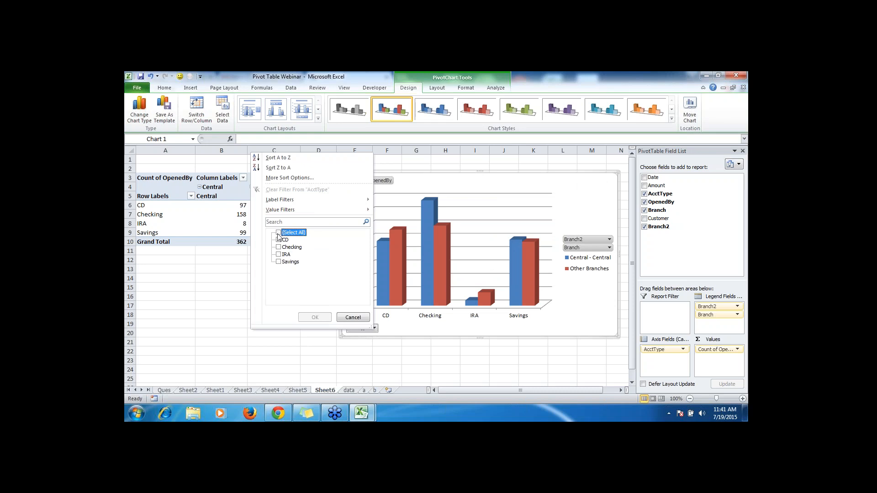
click(278, 248)
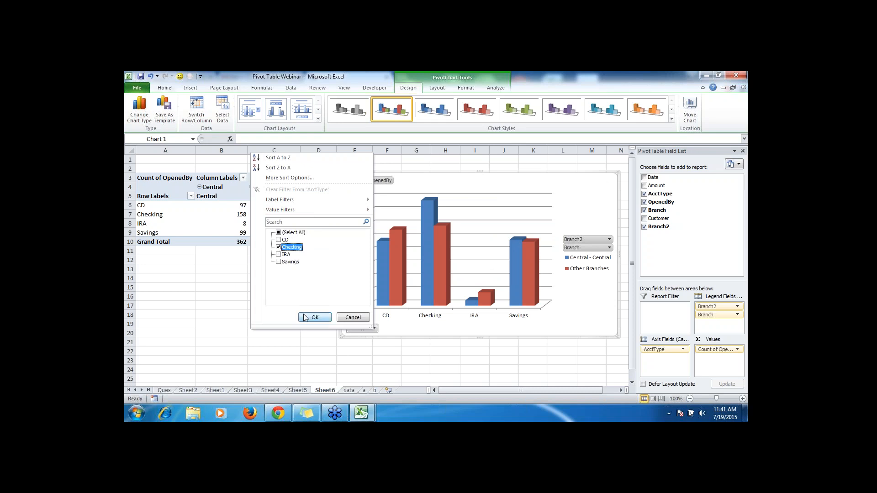
click(314, 318)
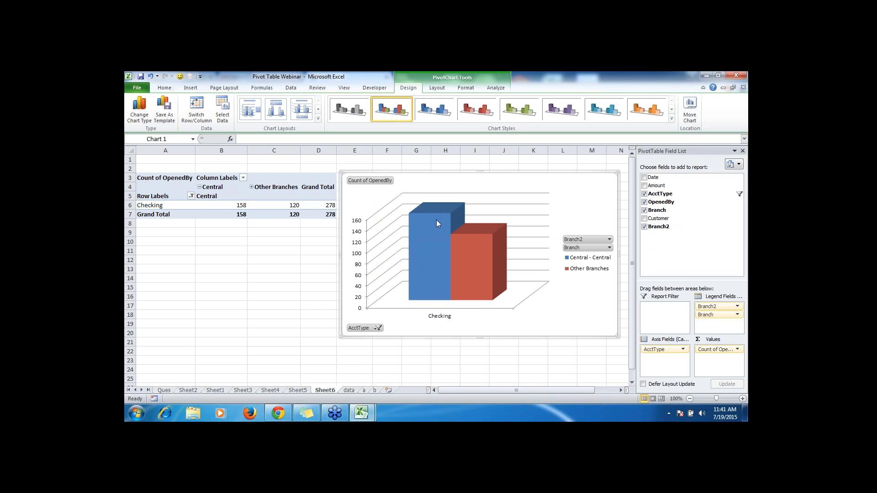
- Reselect all account types in the PivotChart's AcctType filter and return to the PivotTable cells
click(378, 328)
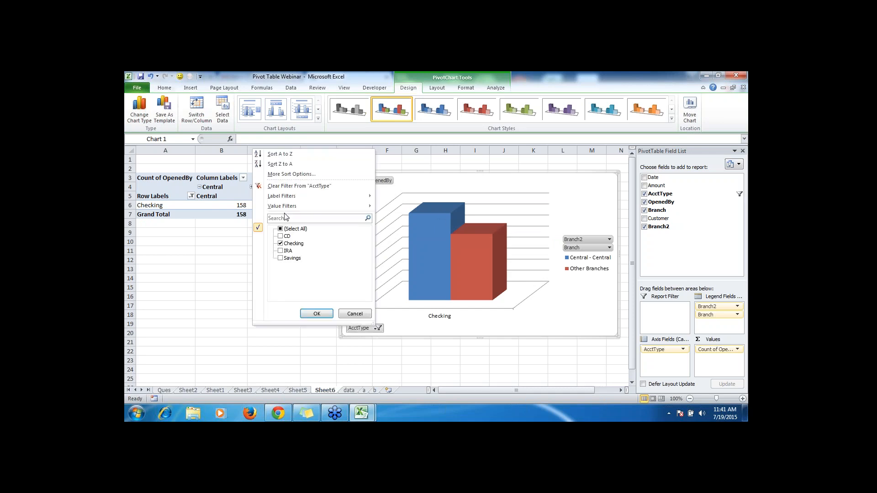
click(280, 229)
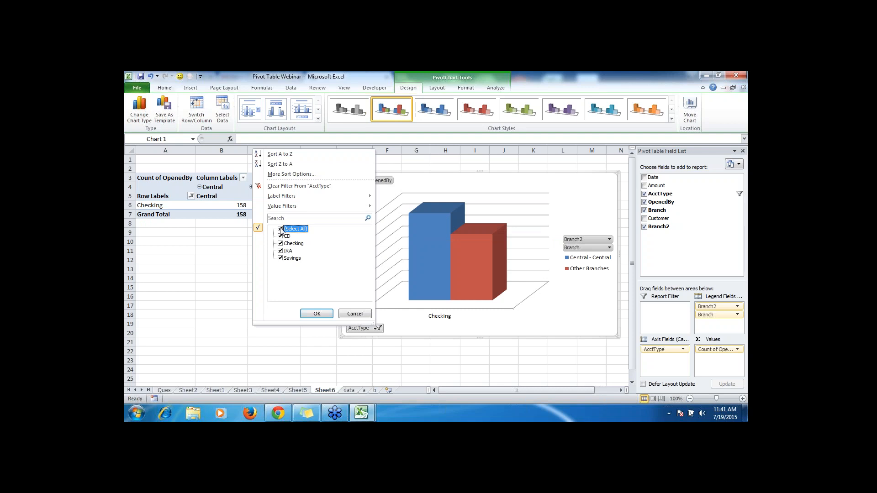
click(317, 314)
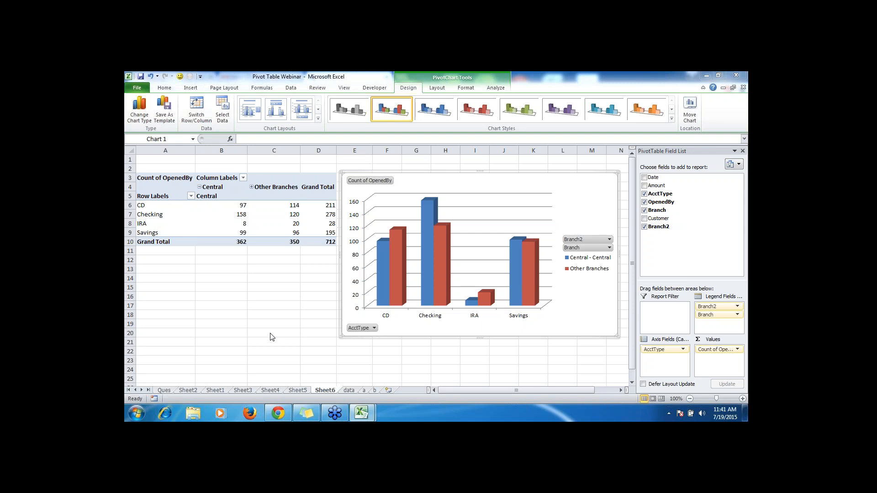
click(281, 223)
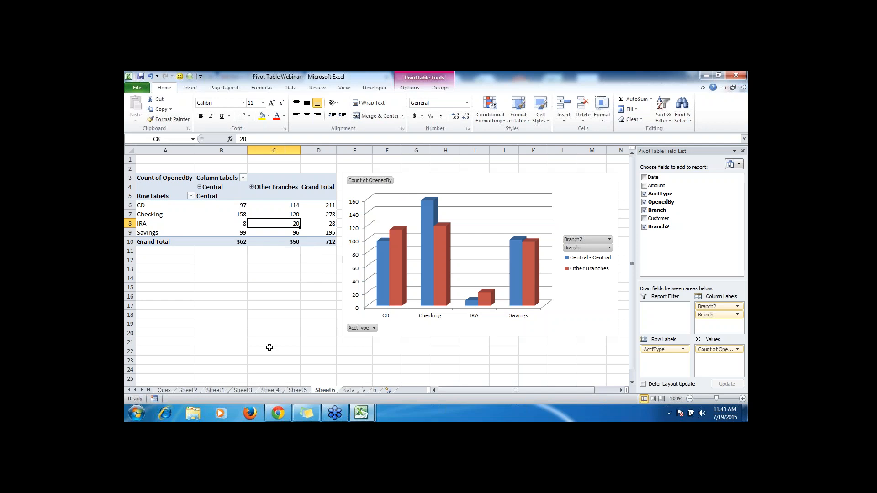
- Examine the PivotTable exercise lists and their source data on sheets a and b
click(364, 391)
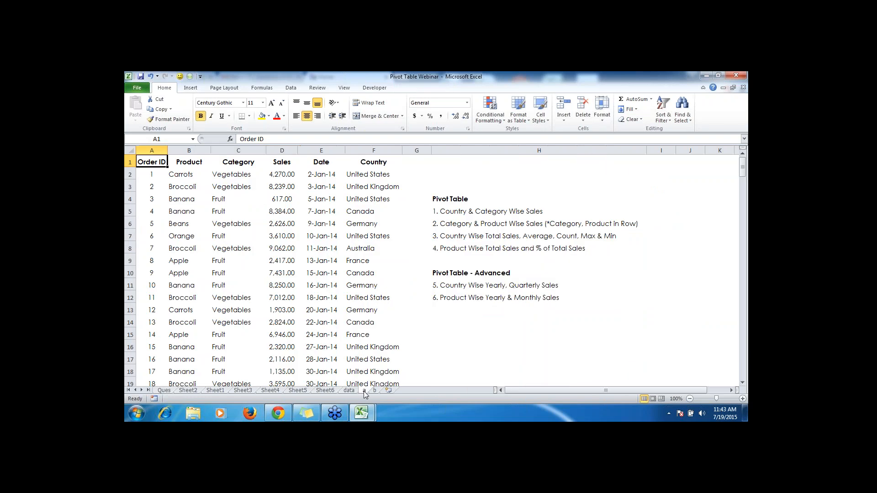
click(375, 391)
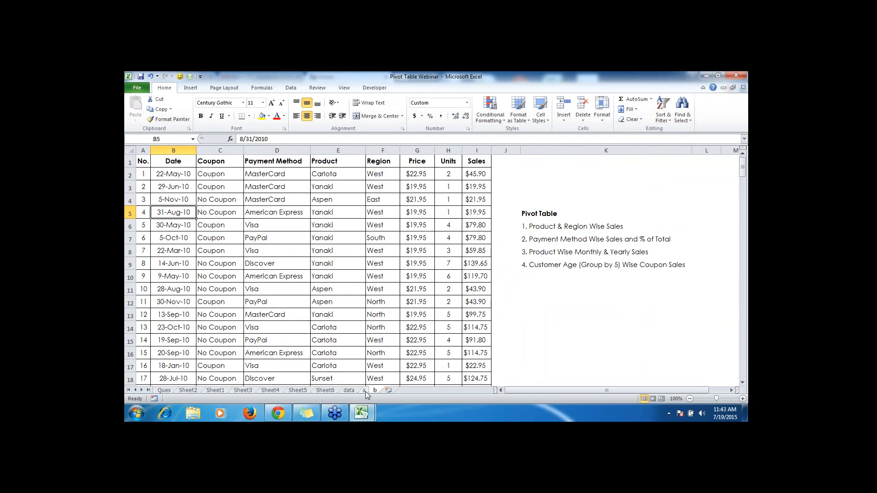
click(365, 391)
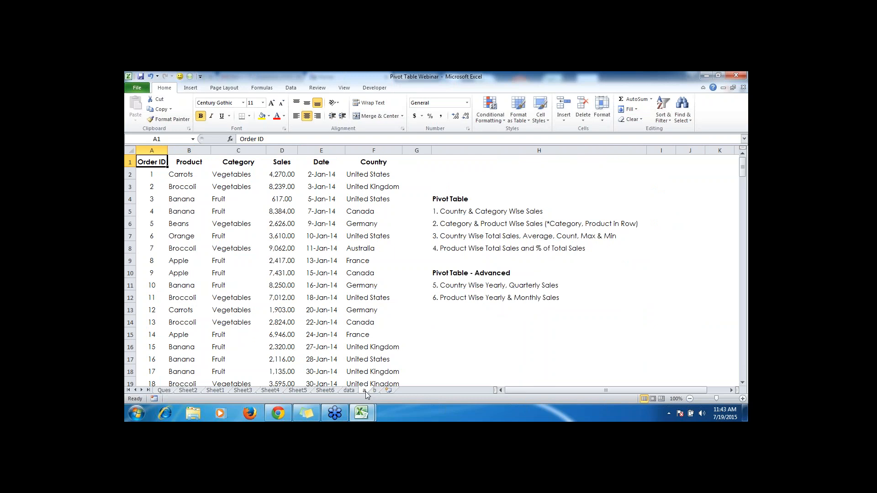
click(375, 391)
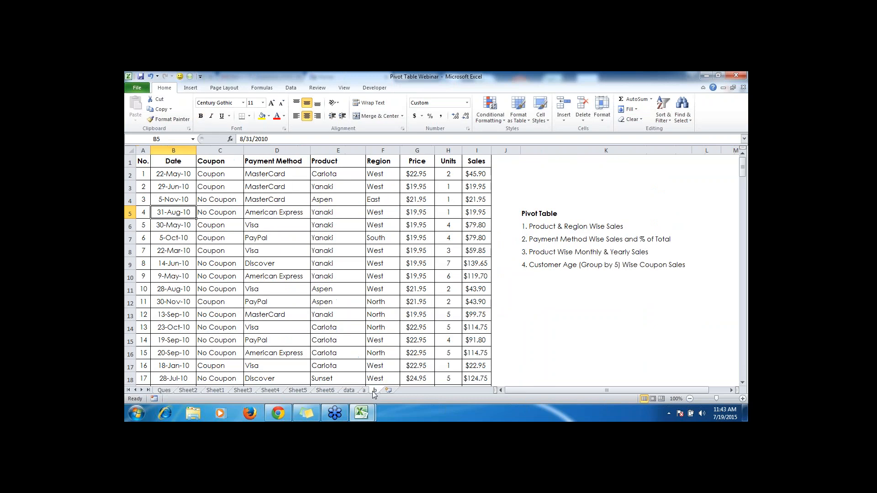
click(365, 391)
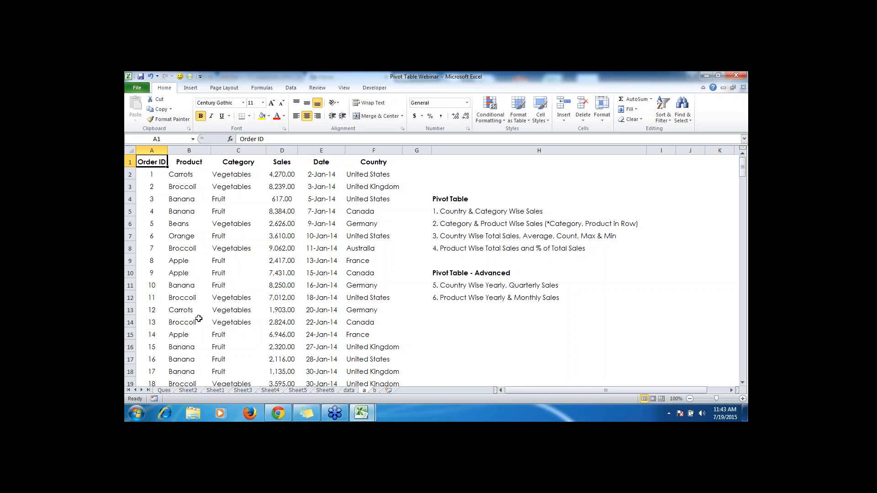
- Review the question list on the Ques sheet and the detail table on Sheet2 from its first row
click(164, 391)
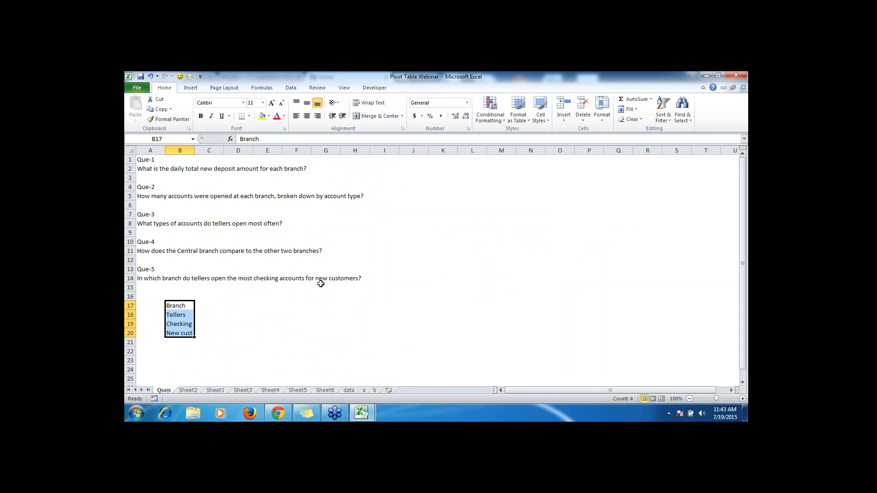
click(188, 391)
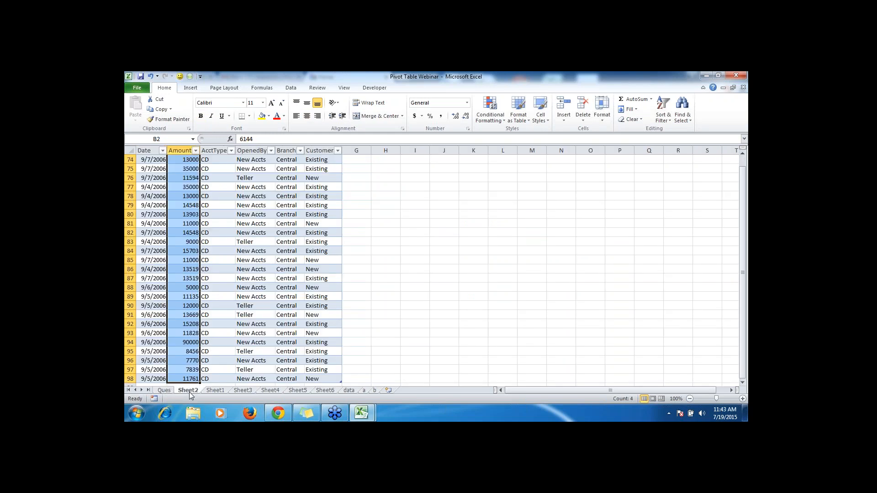
click(244, 331)
key(ctrl+Left)
key(ctrl+Up)
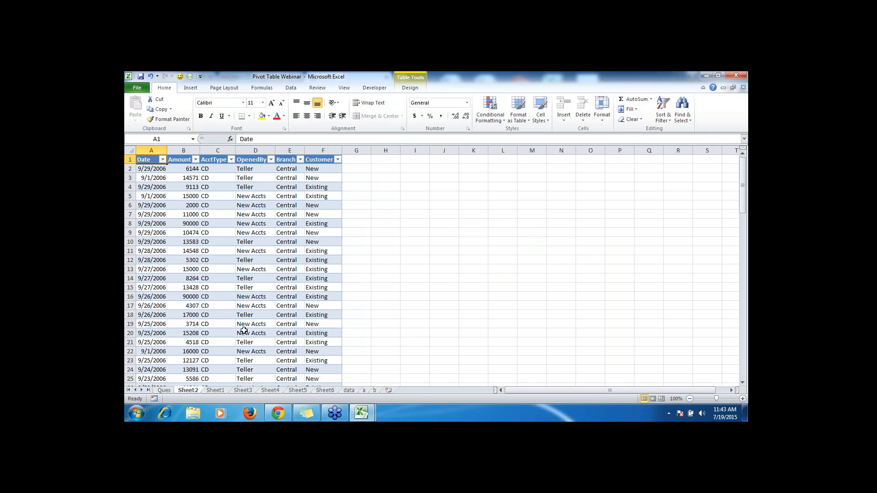
- Refresh the PivotTable on Sheet1 from its source data
key(ctrl+Page_Down)
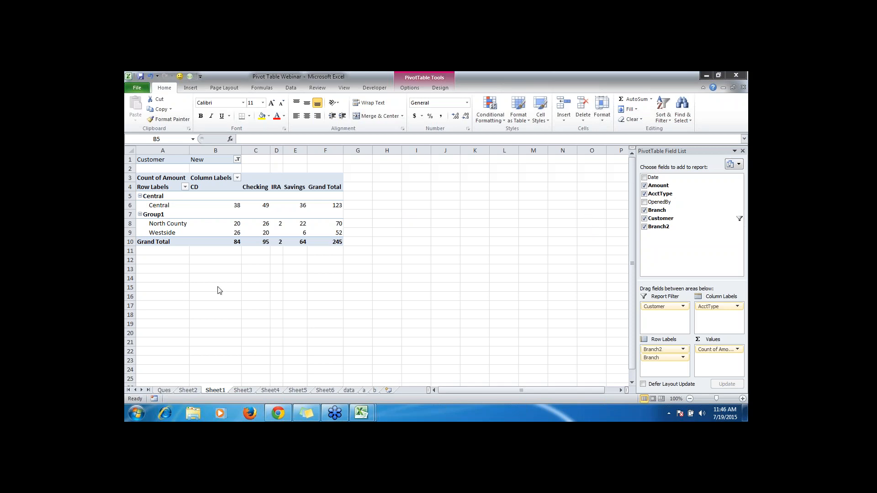
click(215, 196)
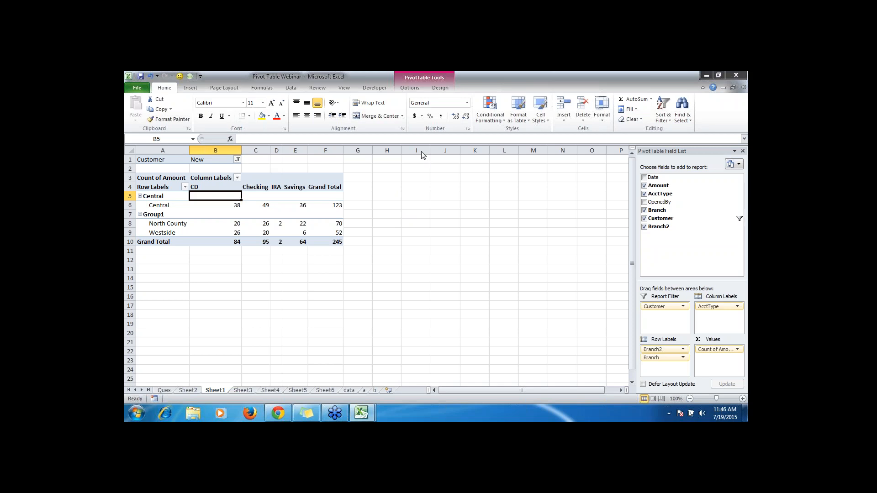
click(414, 90)
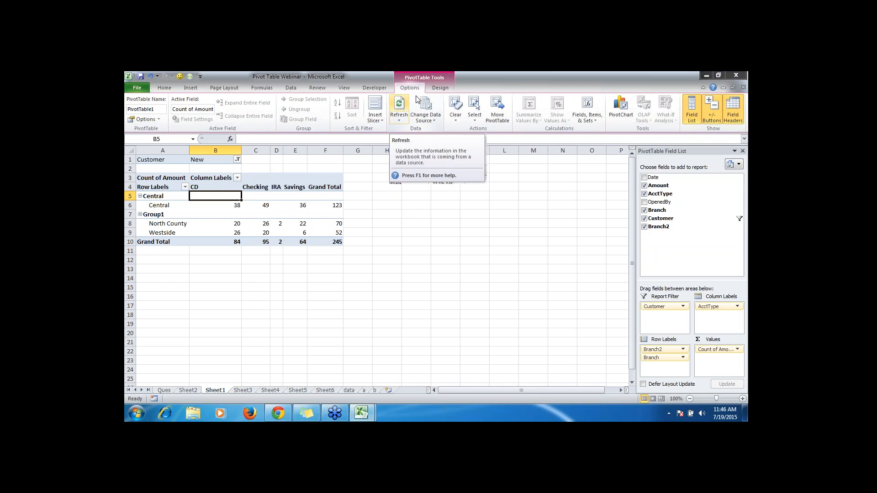
click(397, 109)
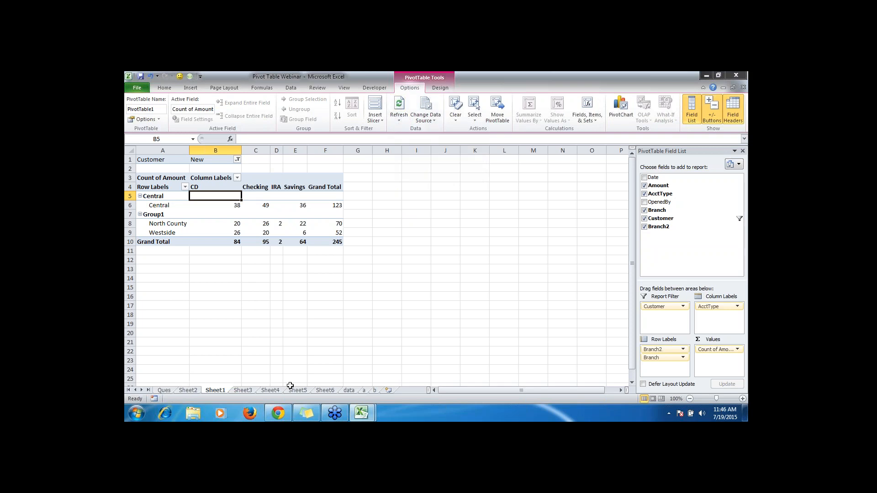
- Look through the source records on the data sheet and the PivotTables on Sheet1, Sheet3, Sheet4 and Sheet5
click(349, 390)
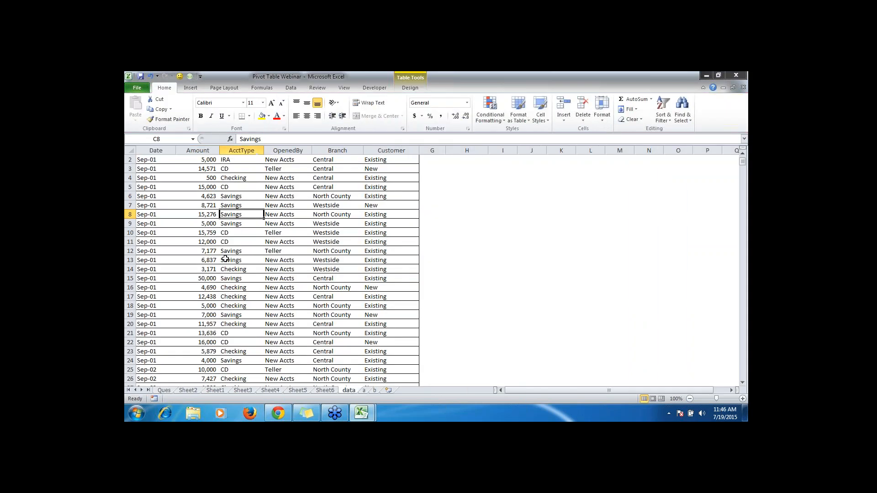
click(211, 390)
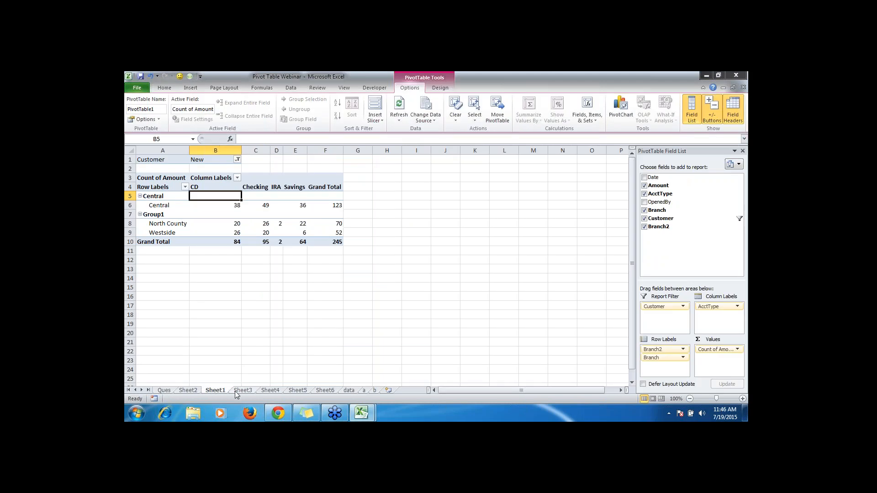
click(235, 391)
click(269, 392)
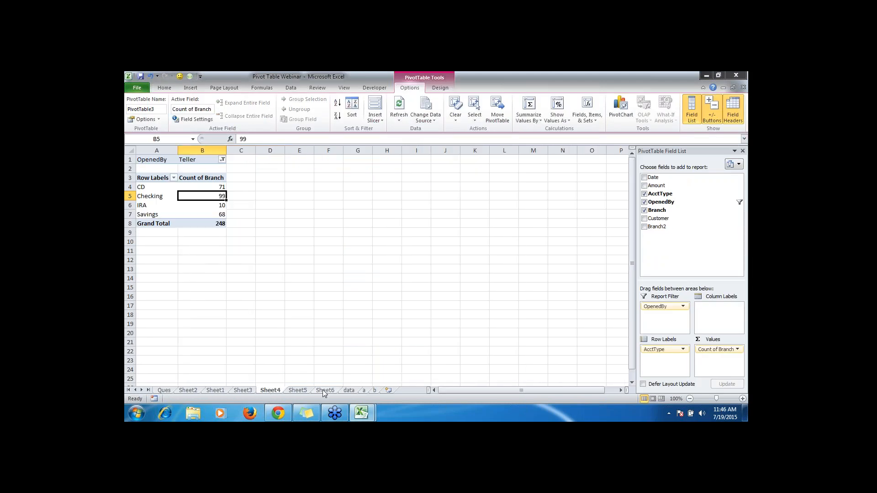
click(348, 391)
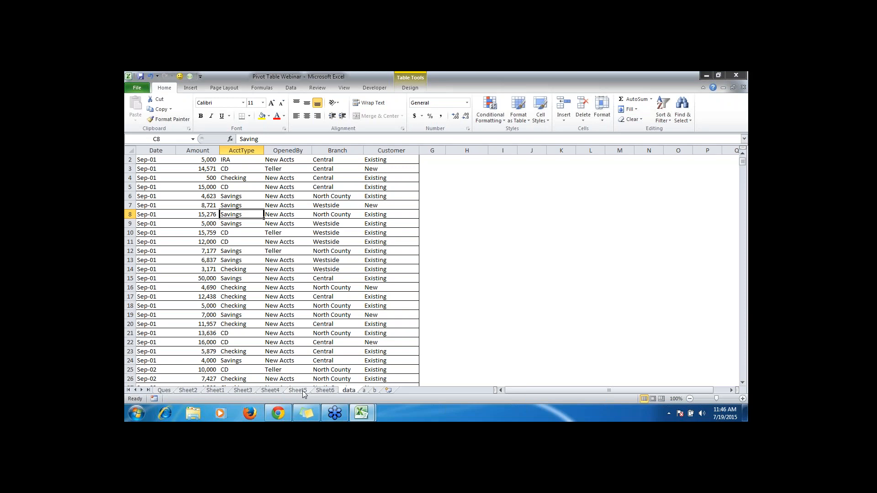
click(302, 392)
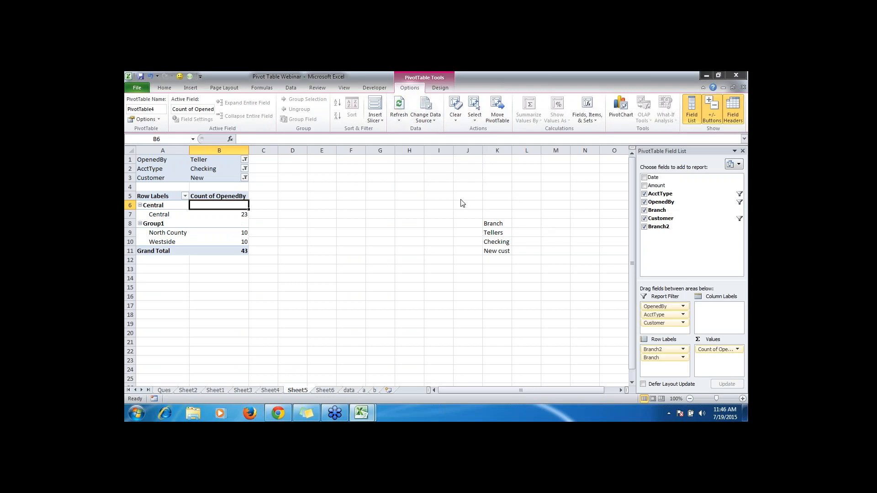
click(386, 169)
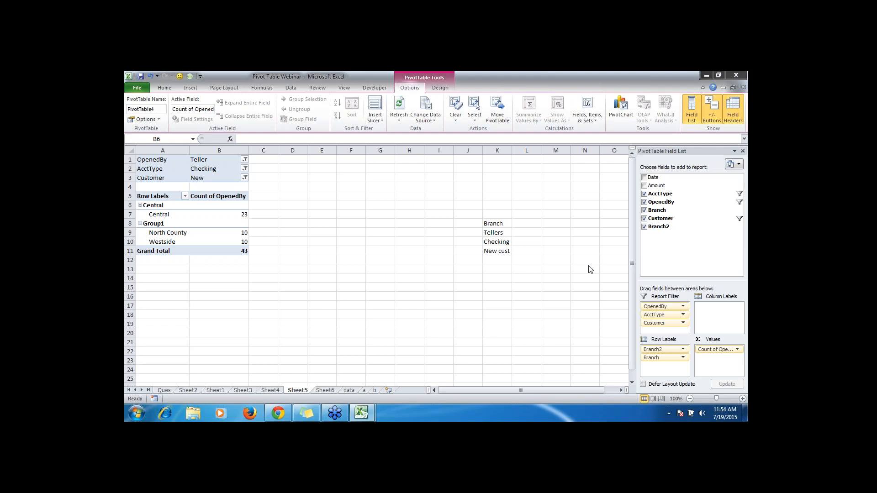
- Switch to Chrome and look through the Online Courses page of the Nurture Tech Academy website
click(277, 415)
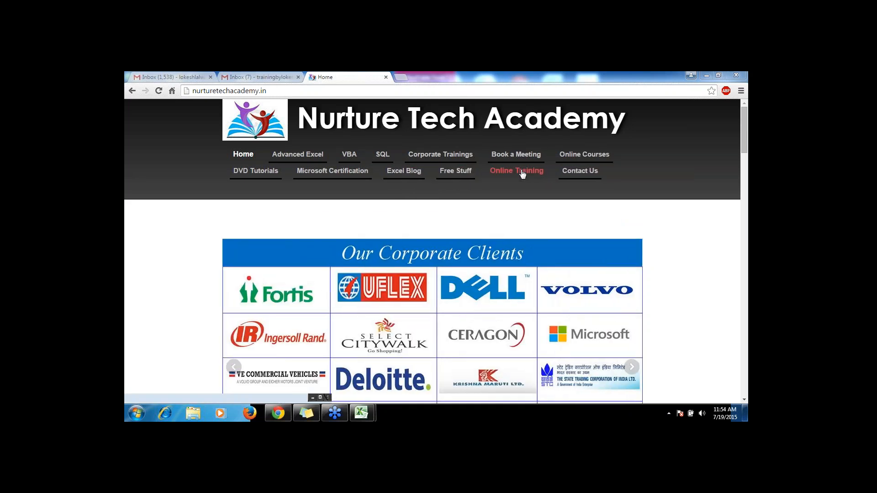
click(575, 157)
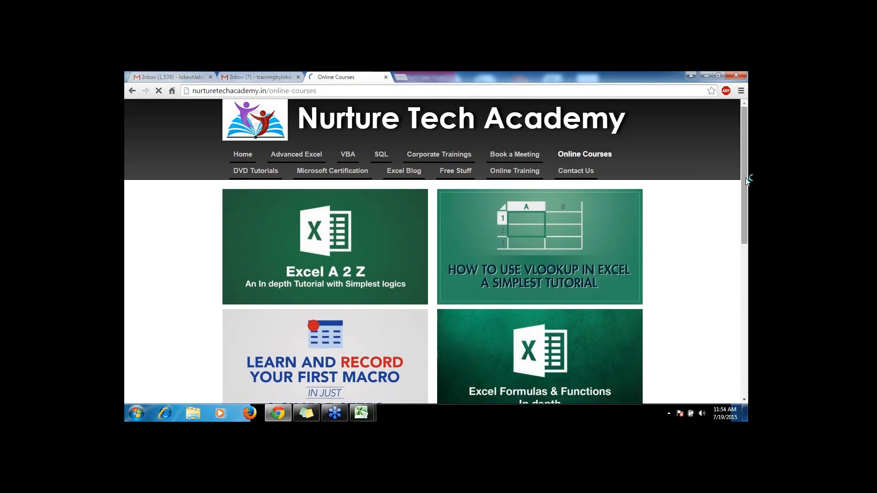
scroll(747, 181, down, 3)
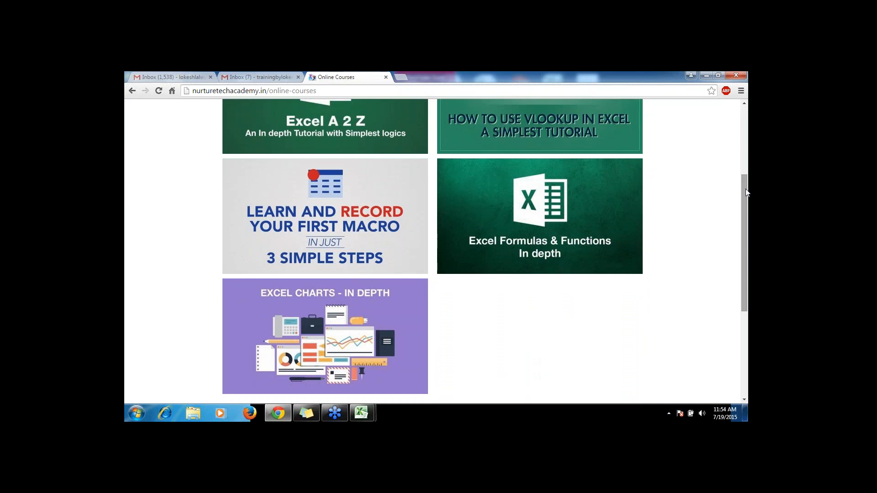
scroll(402, 137, up, 2)
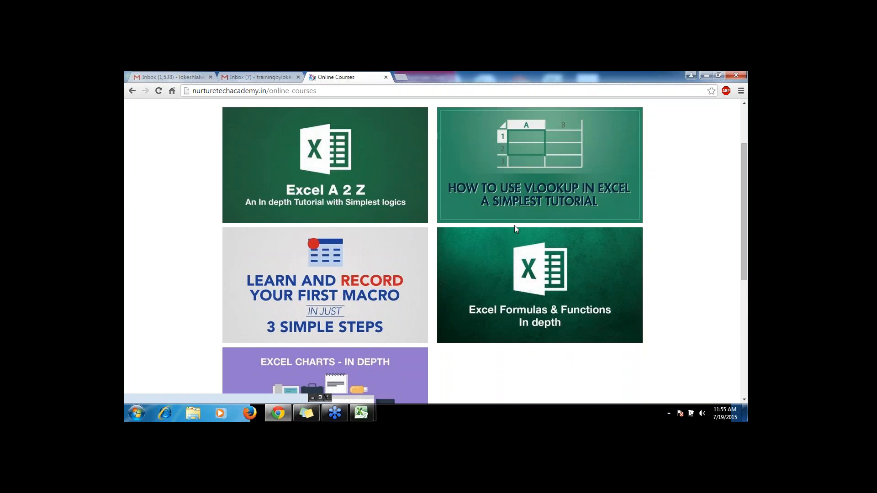
- Look through the remaining course tiles on the Online Courses page and the packages on the DVD Tutorials page
drag(746, 197, 747, 227)
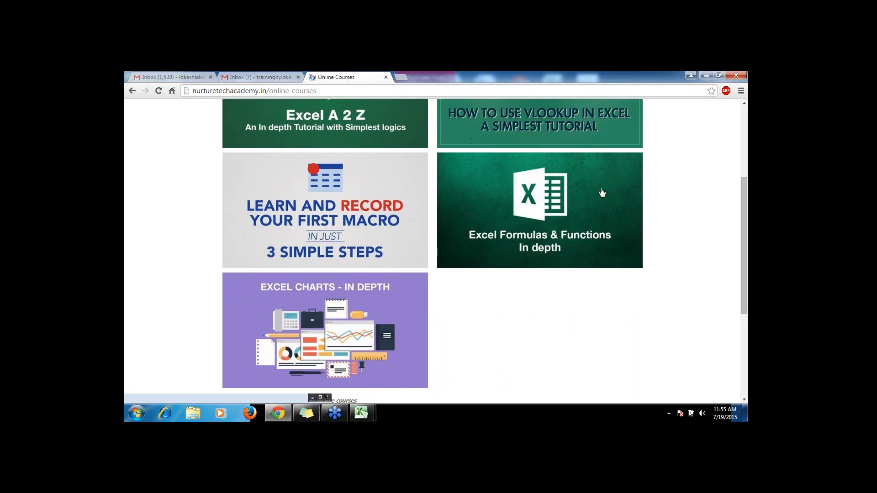
drag(749, 243, 748, 164)
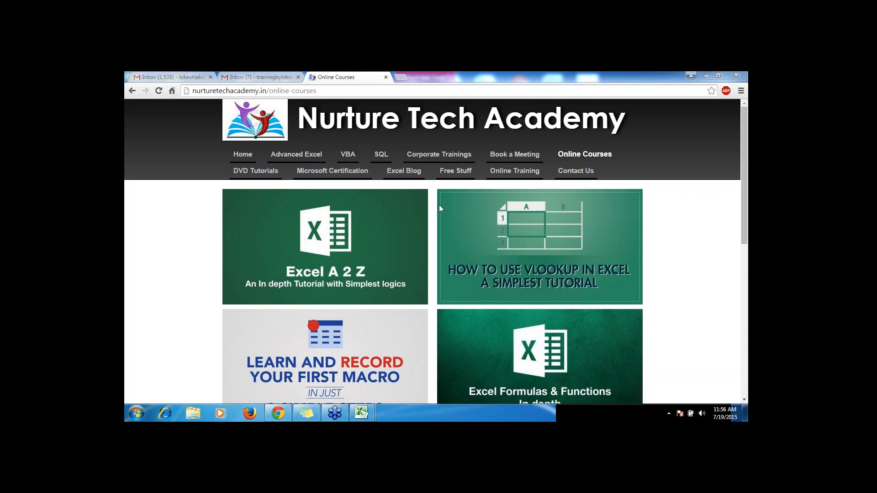
click(274, 176)
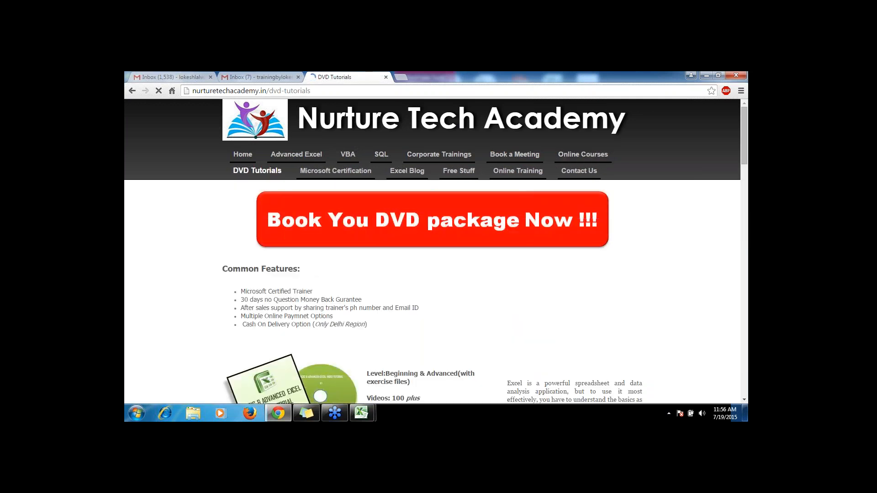
drag(747, 153, 750, 189)
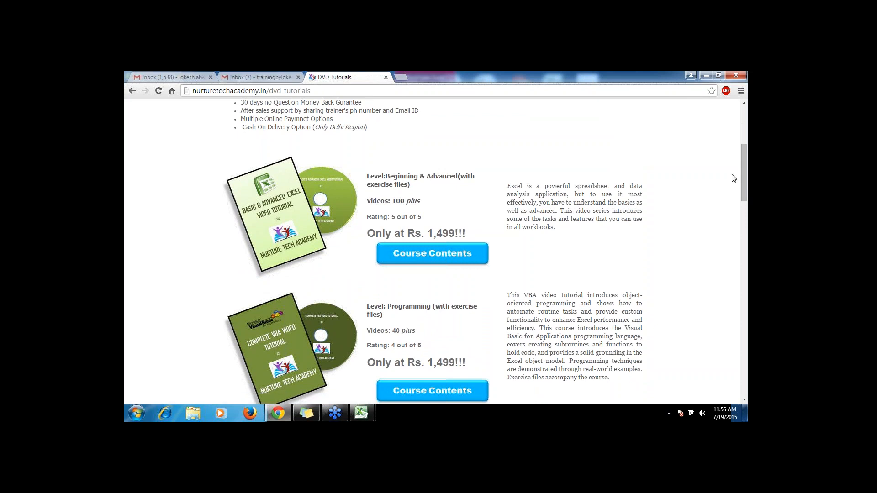
drag(746, 170, 747, 135)
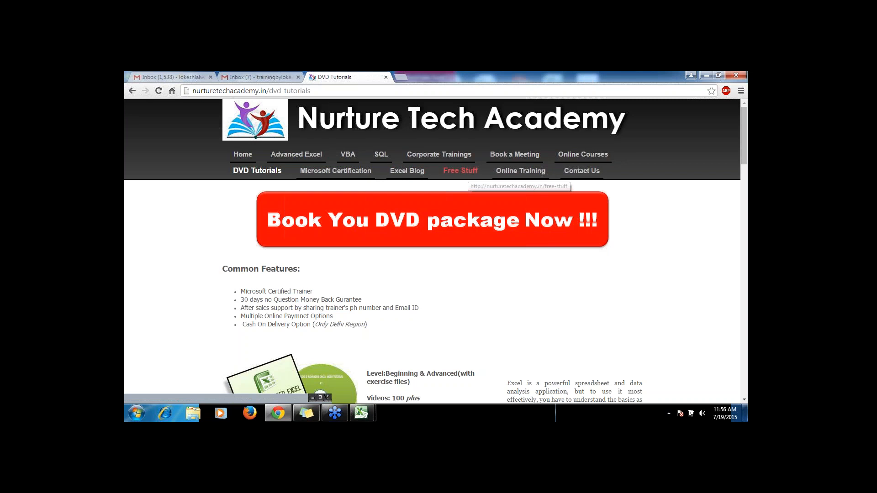
- View the Free Stuff page, and read the objectives and inclusions on the Online Training page
click(468, 177)
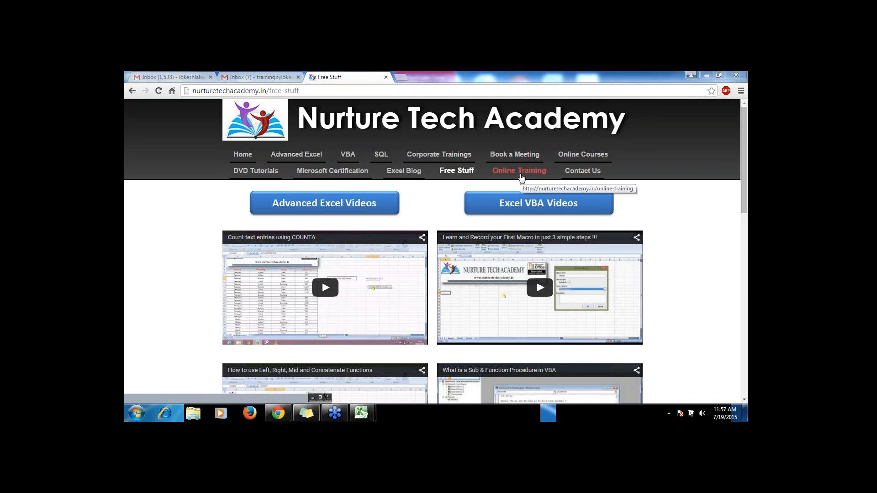
click(521, 176)
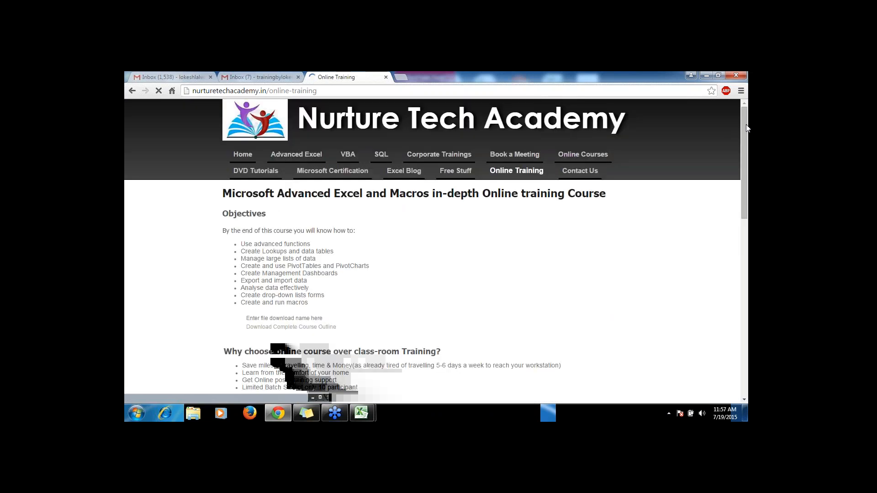
drag(747, 125, 748, 175)
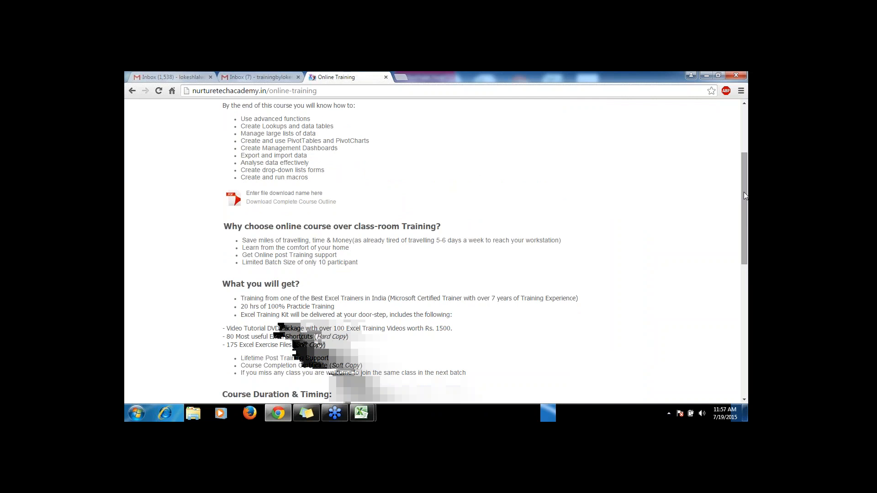
drag(744, 196, 748, 154)
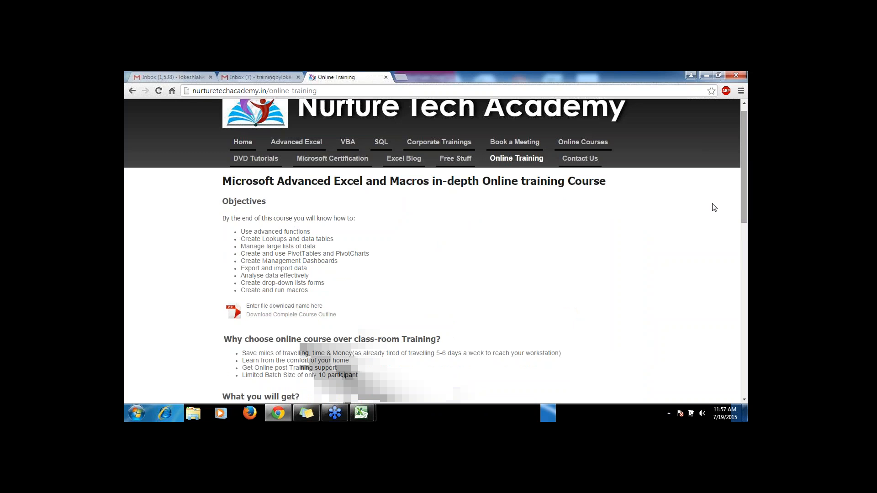